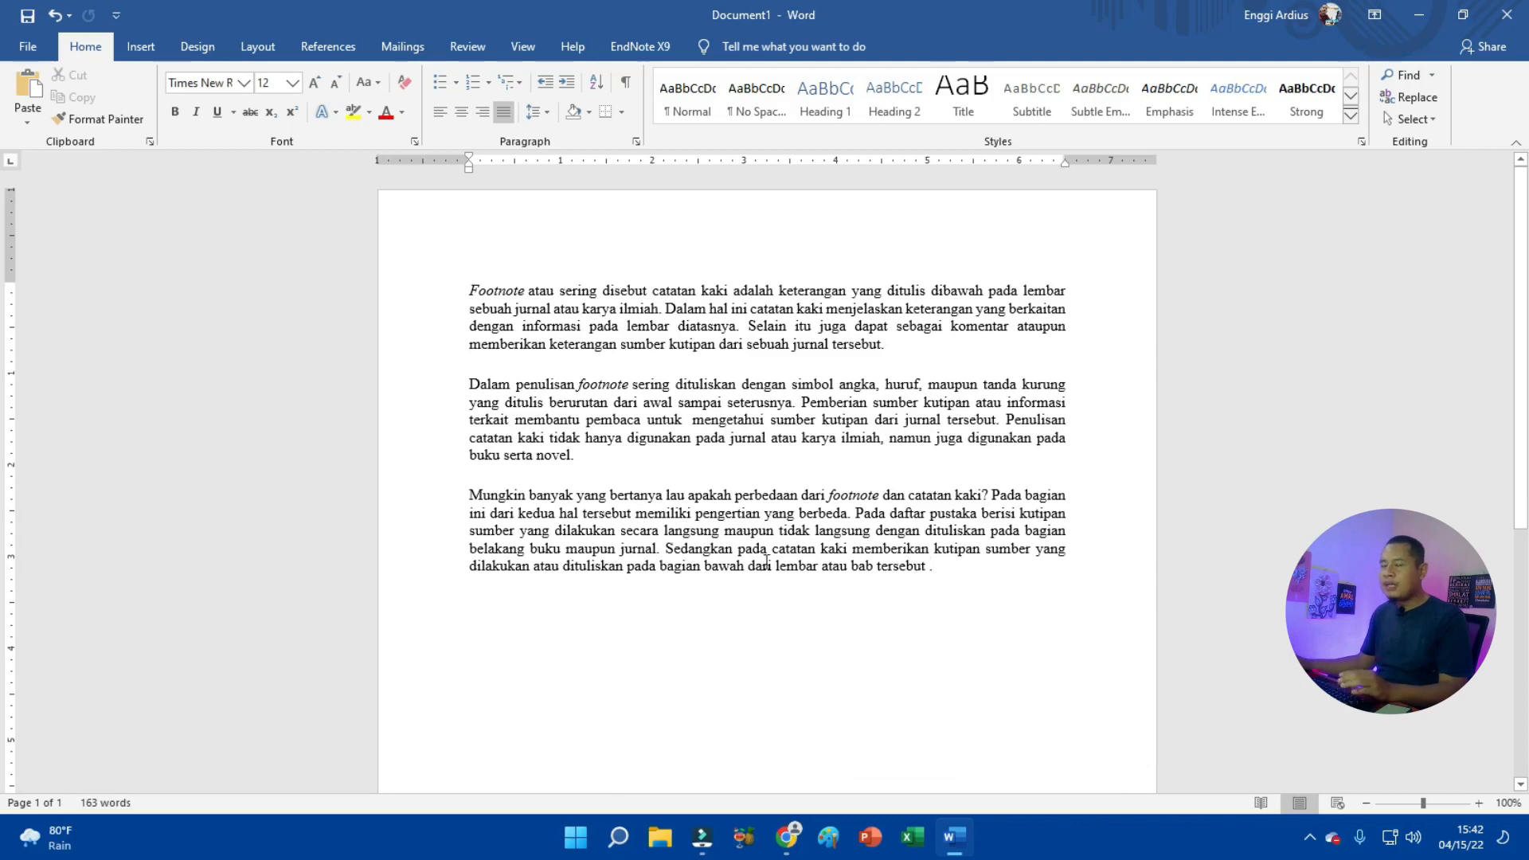
Set the Mendeley citation style to American Psychological Association 7th edition.
left_click(480, 291)
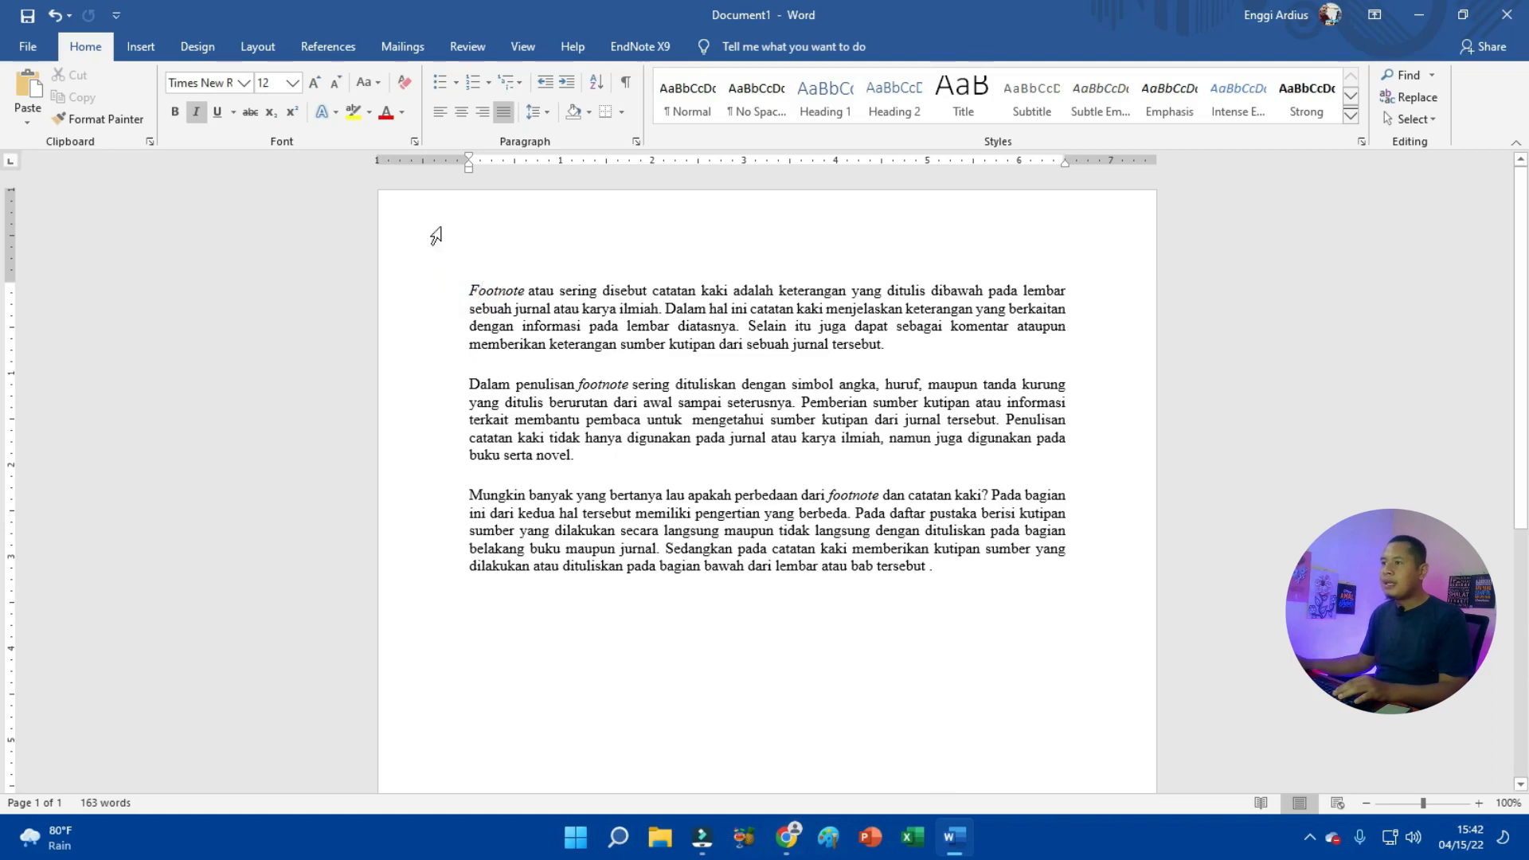
left_click(327, 46)
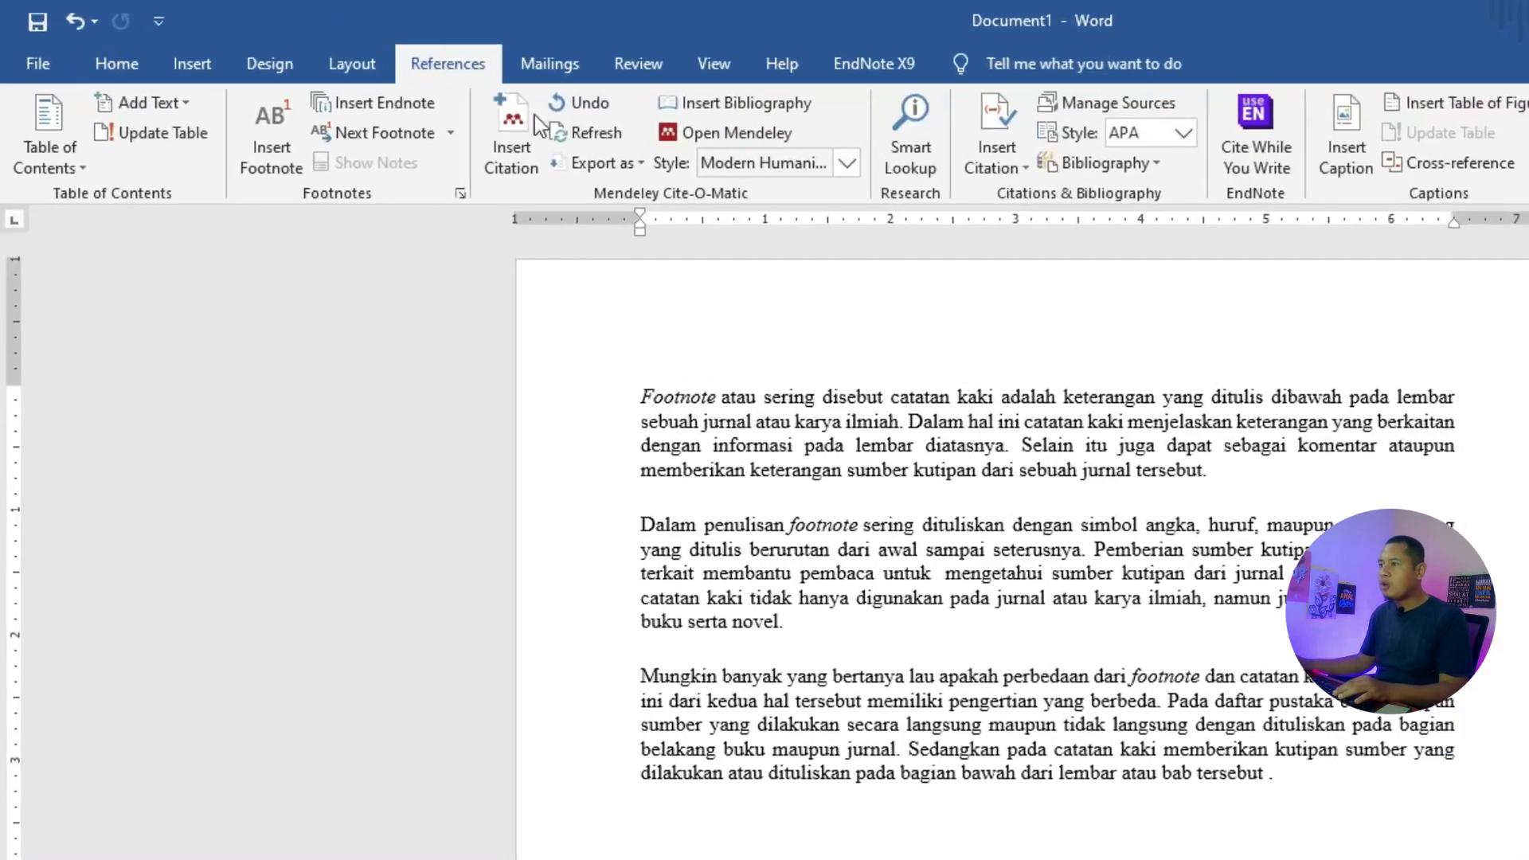
left_click(776, 132)
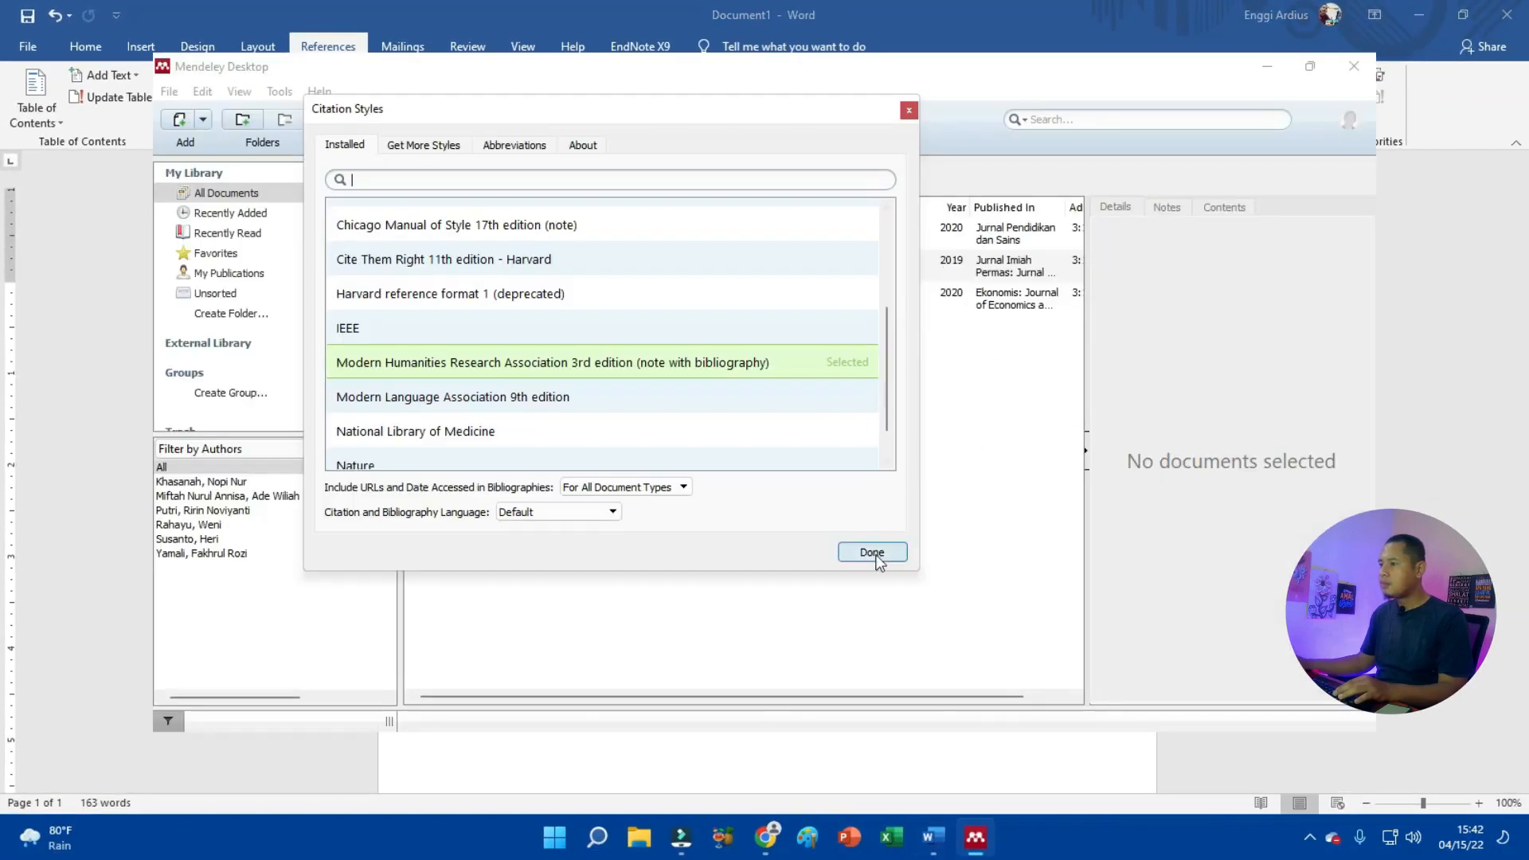
left_click(875, 553)
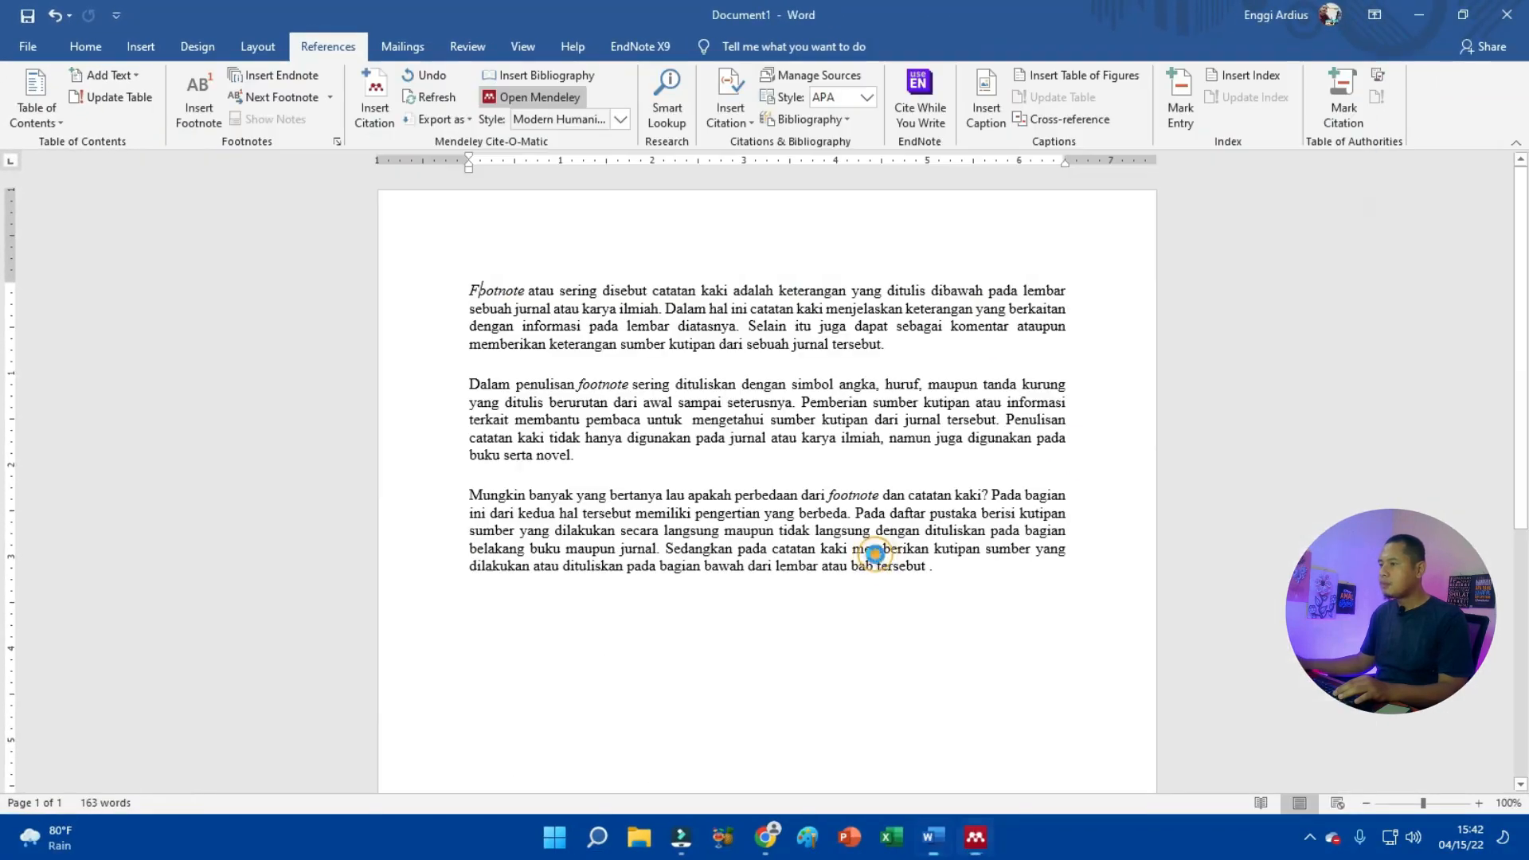
left_click(621, 118)
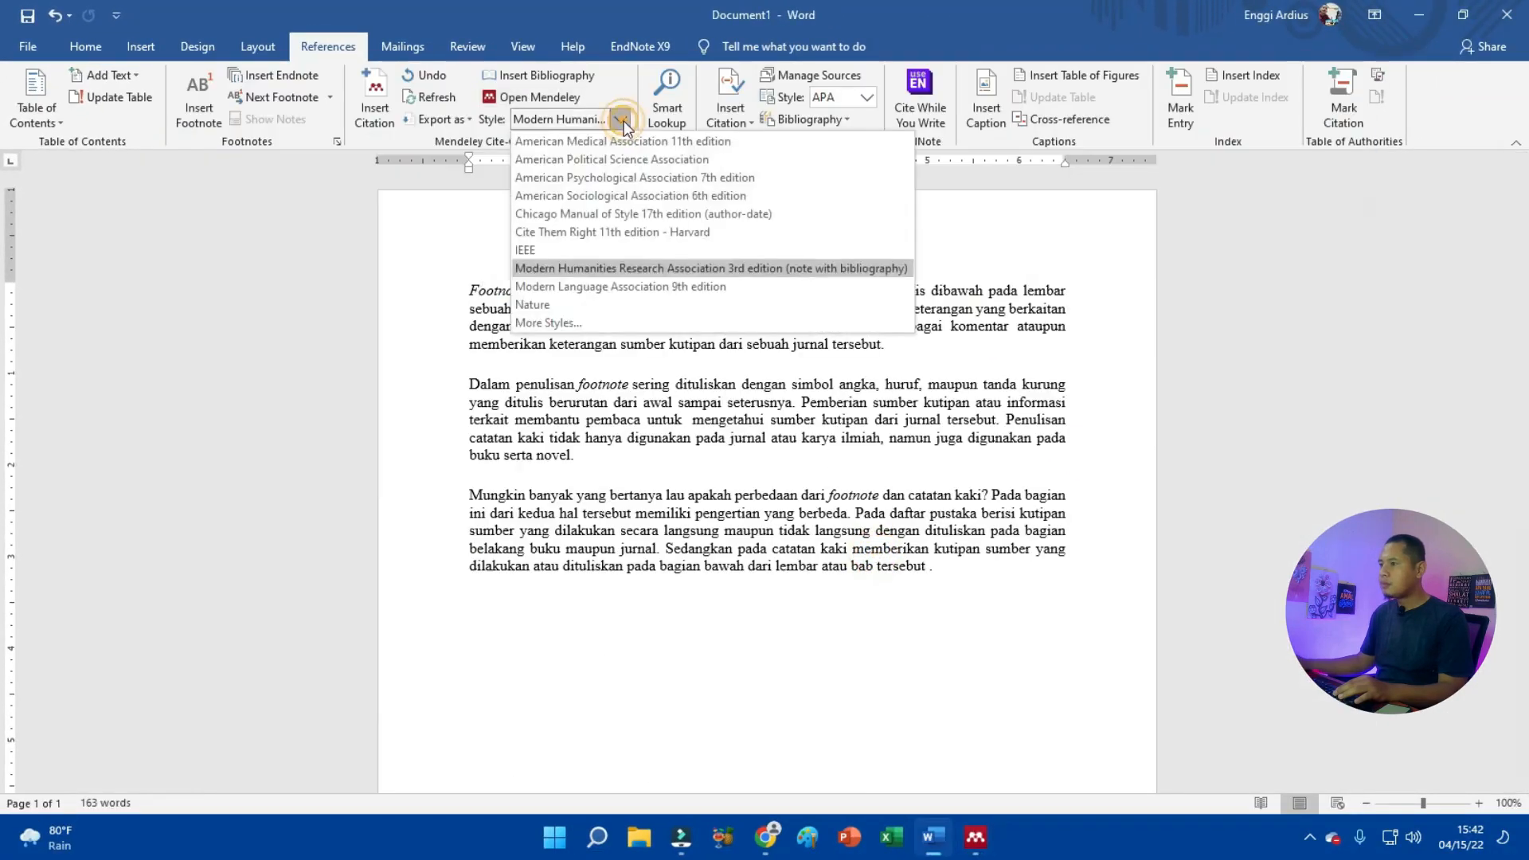
left_click(600, 178)
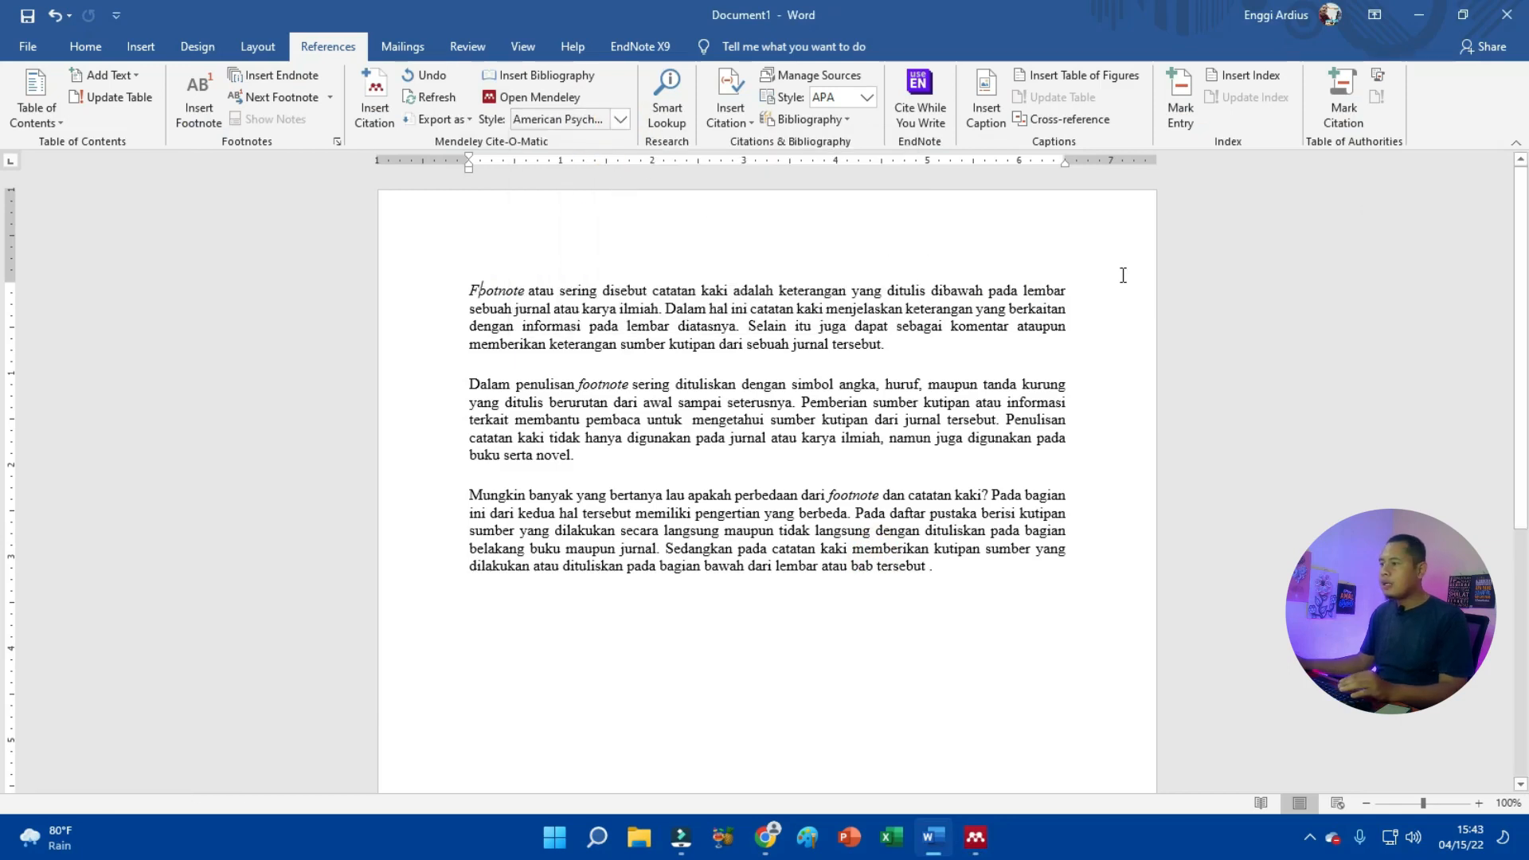
Look over the Mendeley Desktop library and cite the 2020 "Pentingnya Pendidikan Karakter" article from it at the end of the first paragraph.
left_click(975, 836)
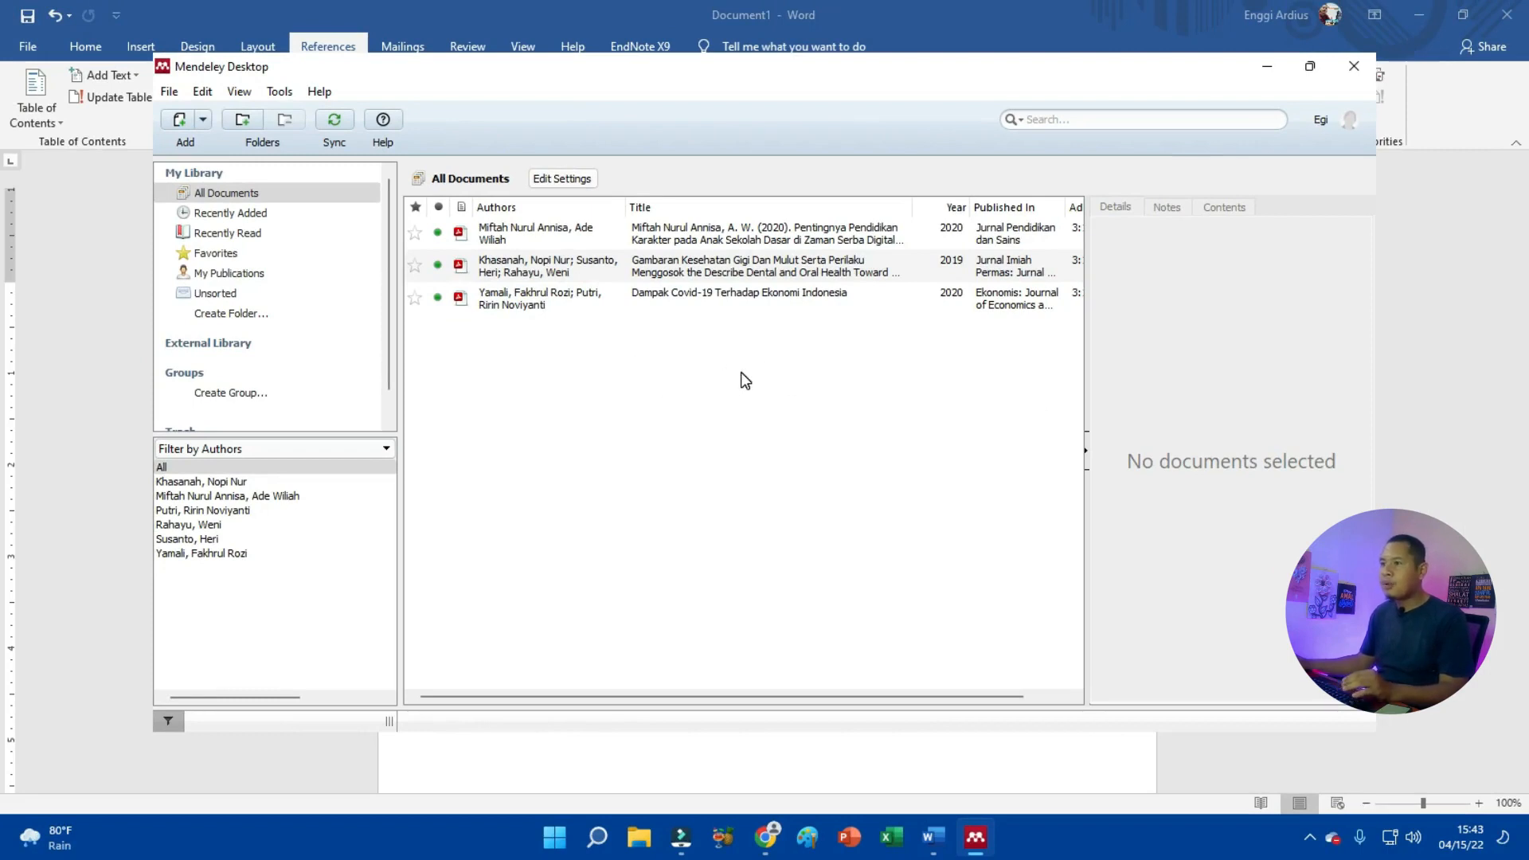
left_click(1263, 66)
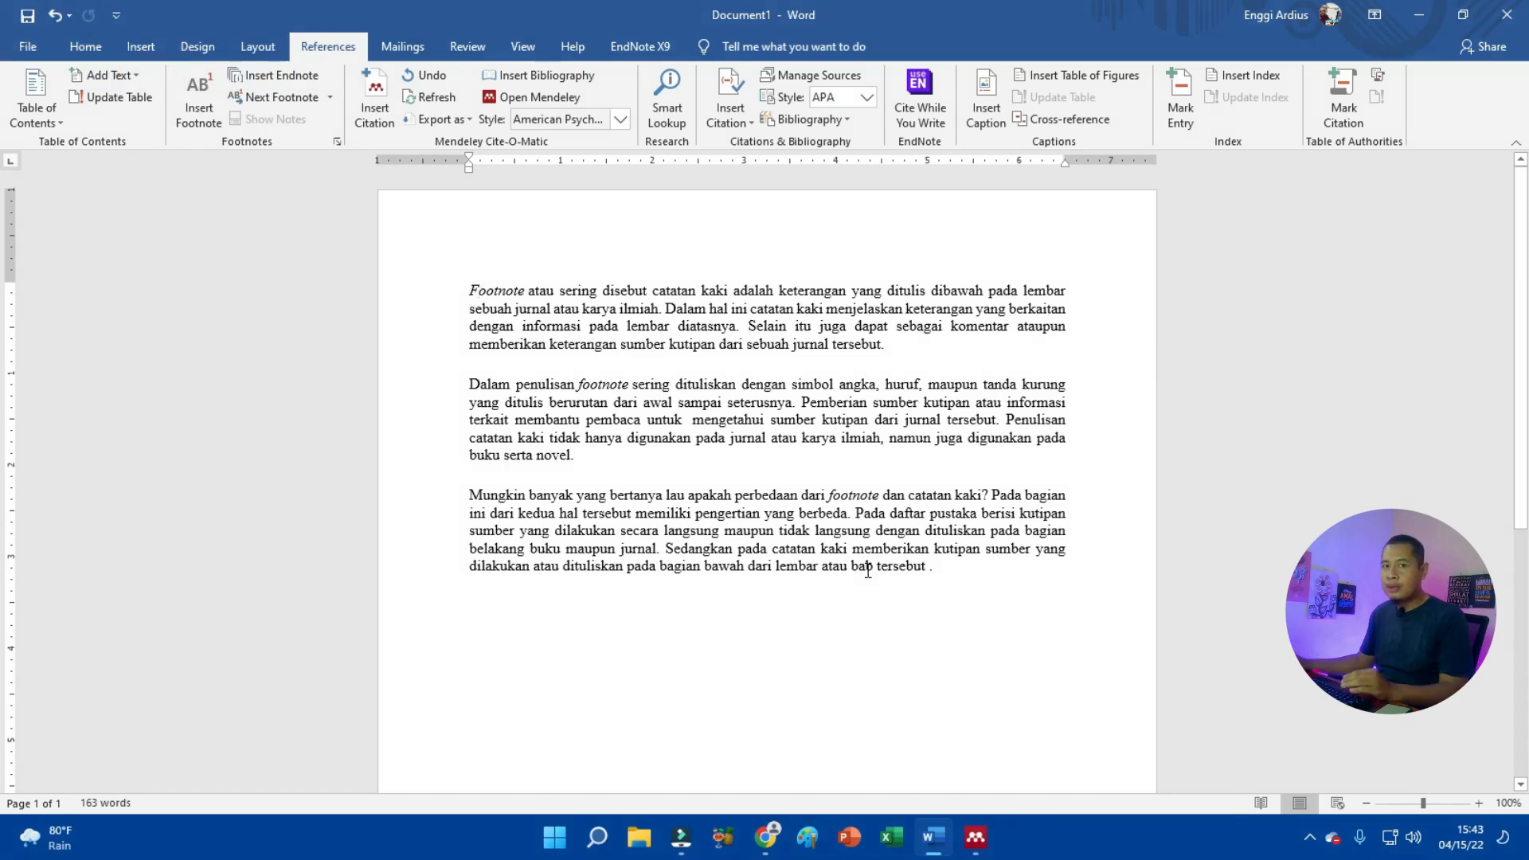
left_click(882, 343)
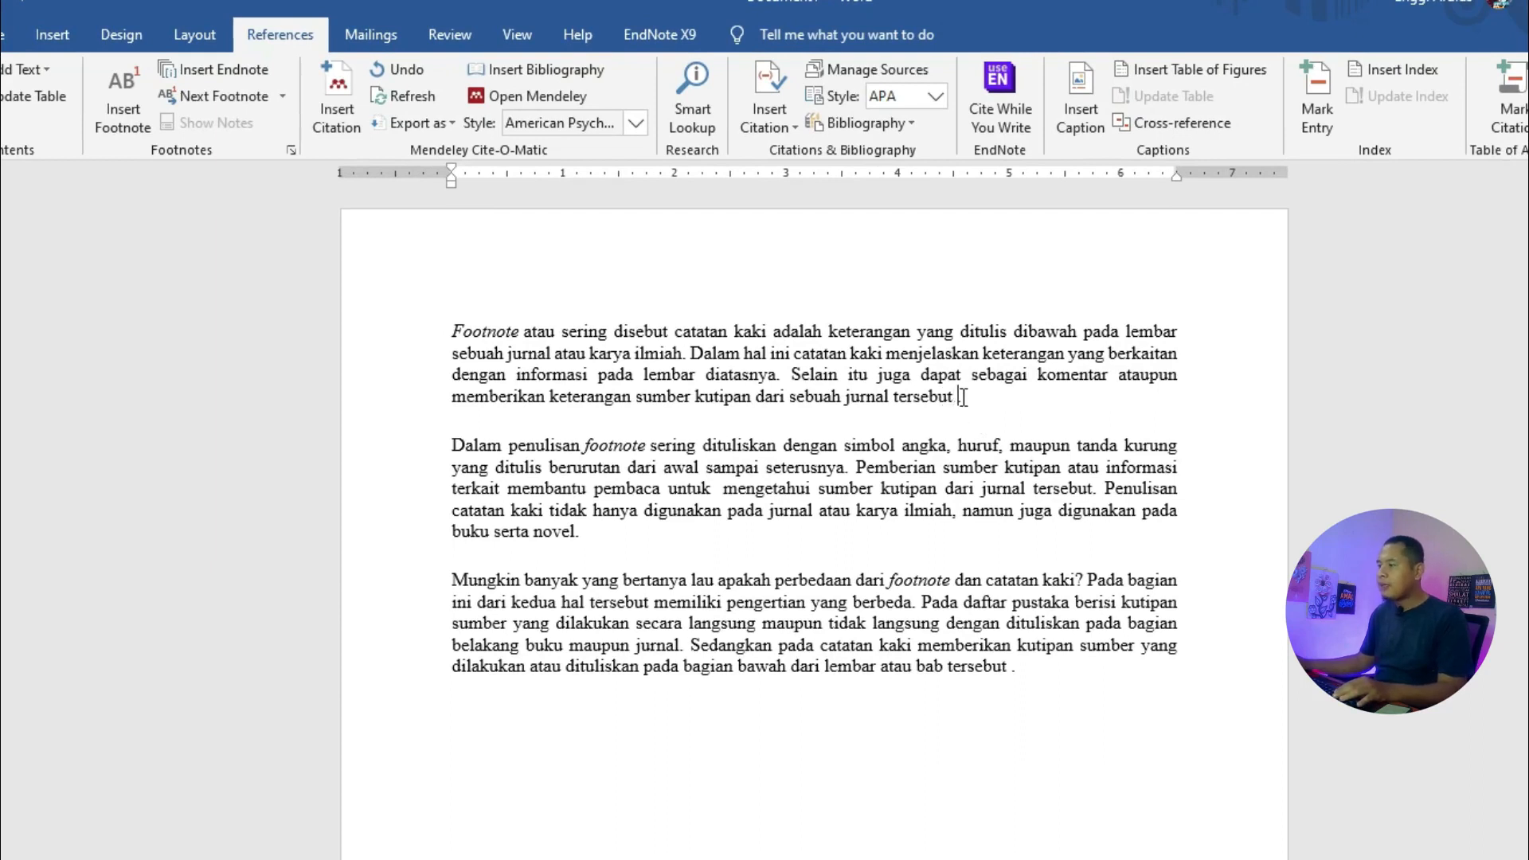
left_click(338, 85)
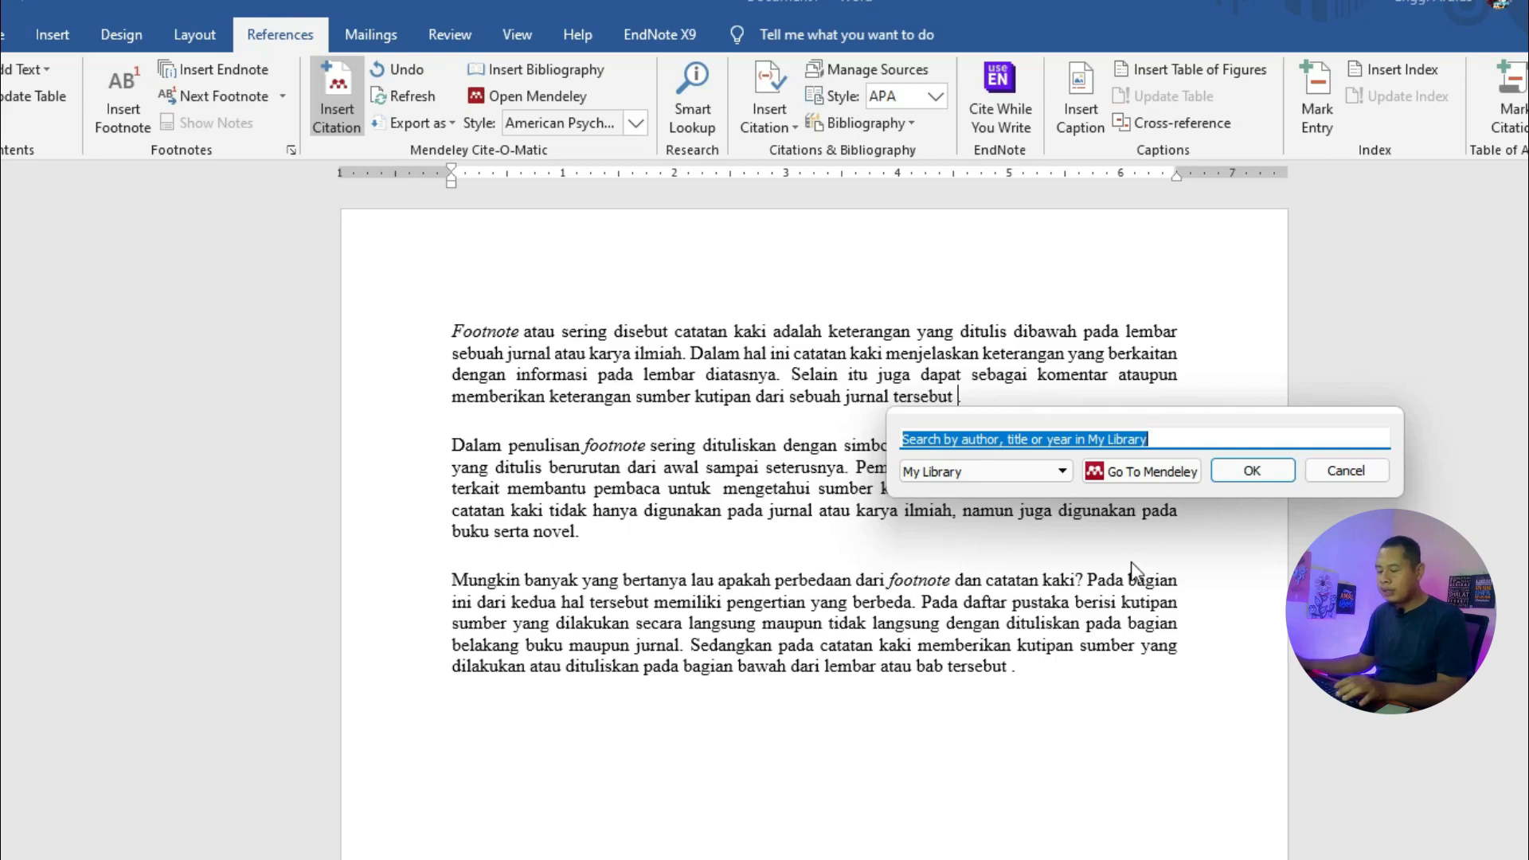
type("f")
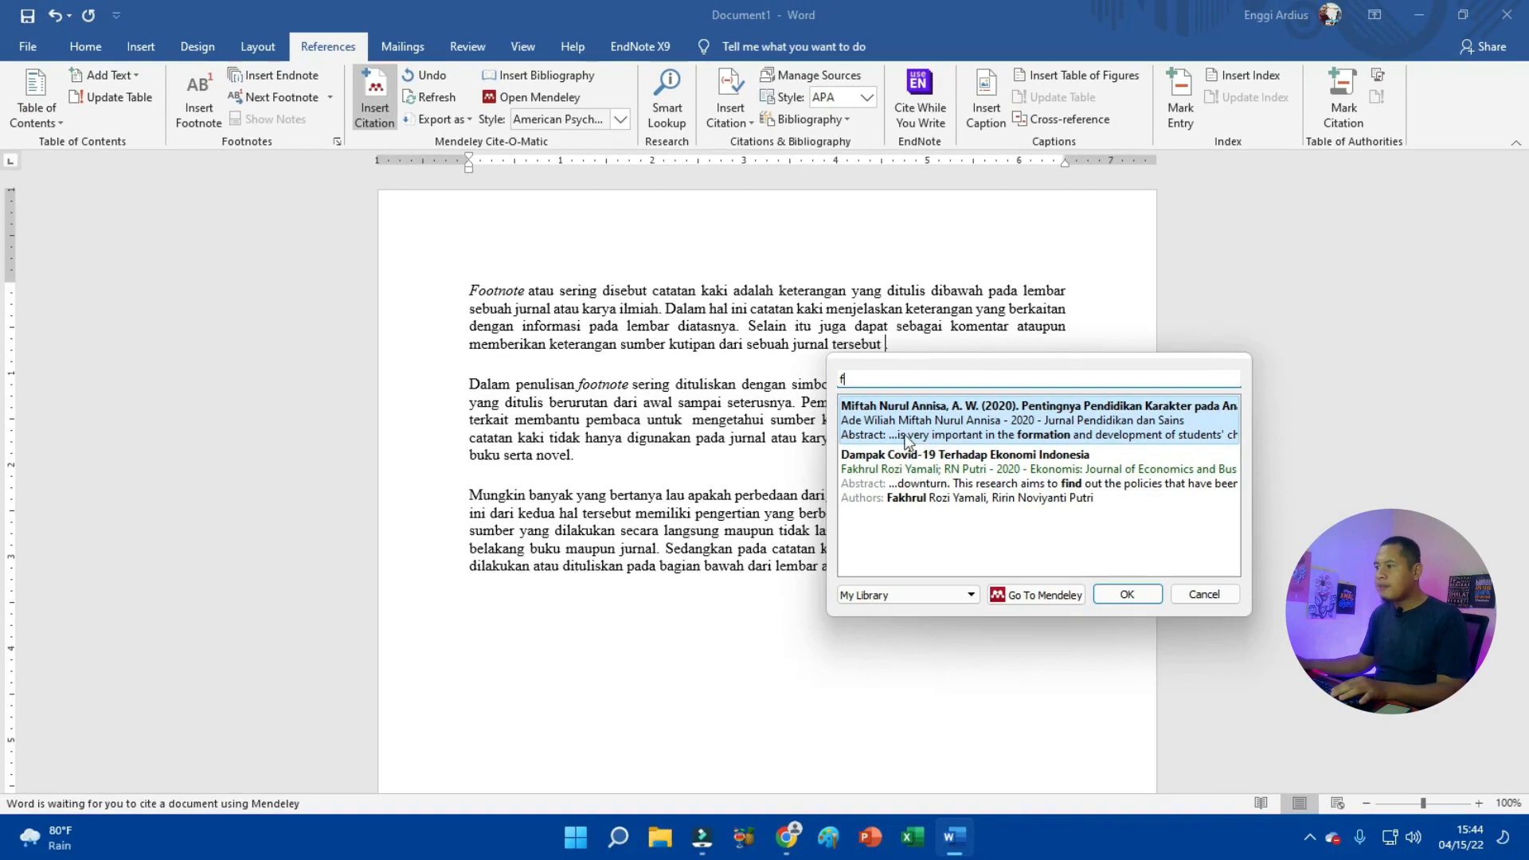
left_click(929, 422)
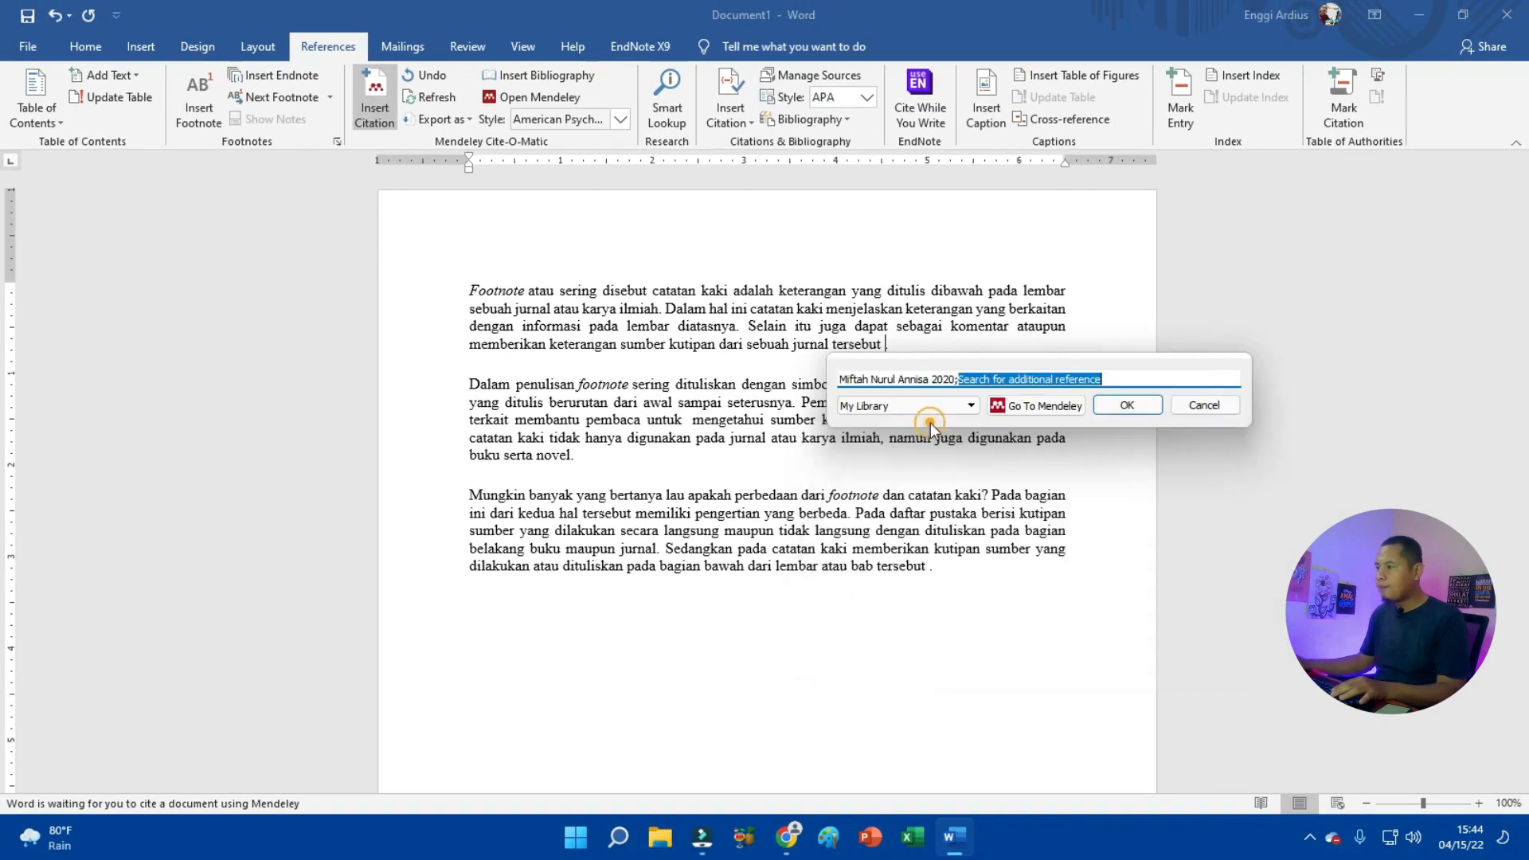
left_click(1135, 410)
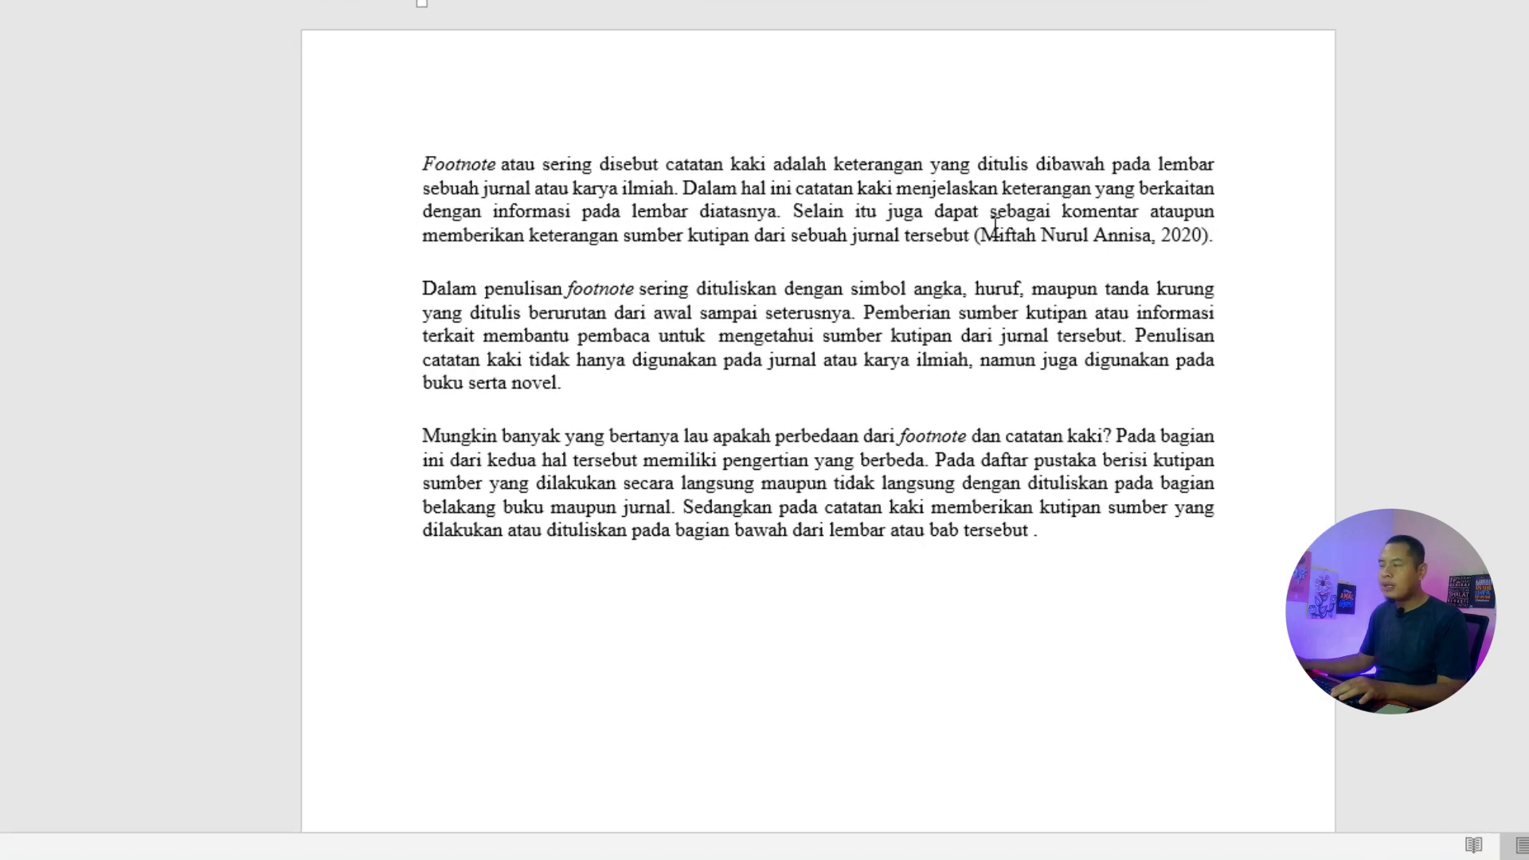
Insert a Mendeley citation of the 2019 article "Gambaran Kesehatan Gigi Dan Mulut" at the end of the second paragraph.
scroll(1051, 242, "down", 10)
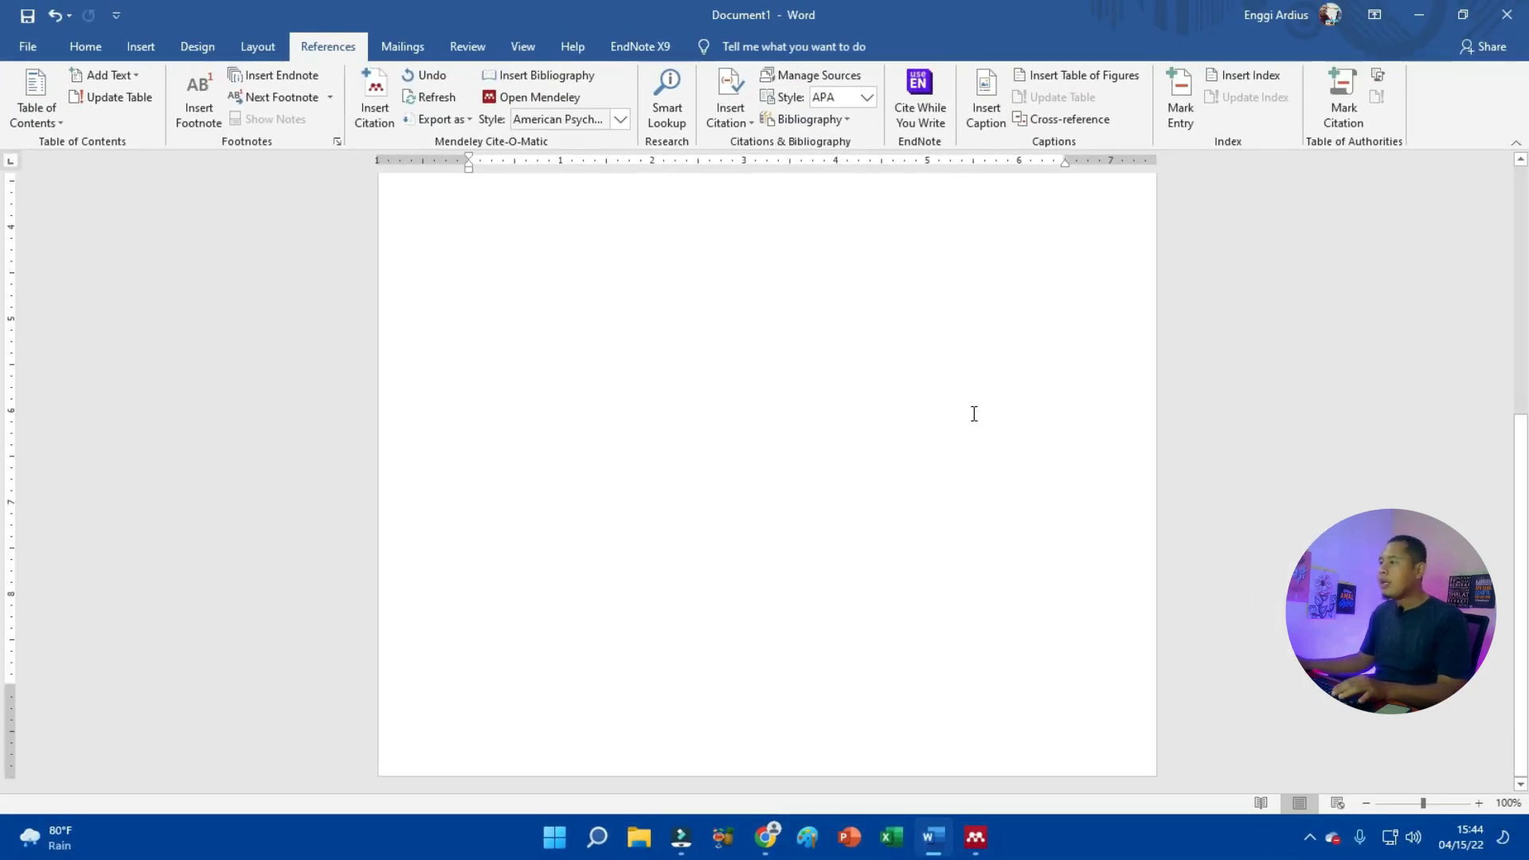
scroll(973, 415, "up", 5)
scroll(973, 413, "up", 2)
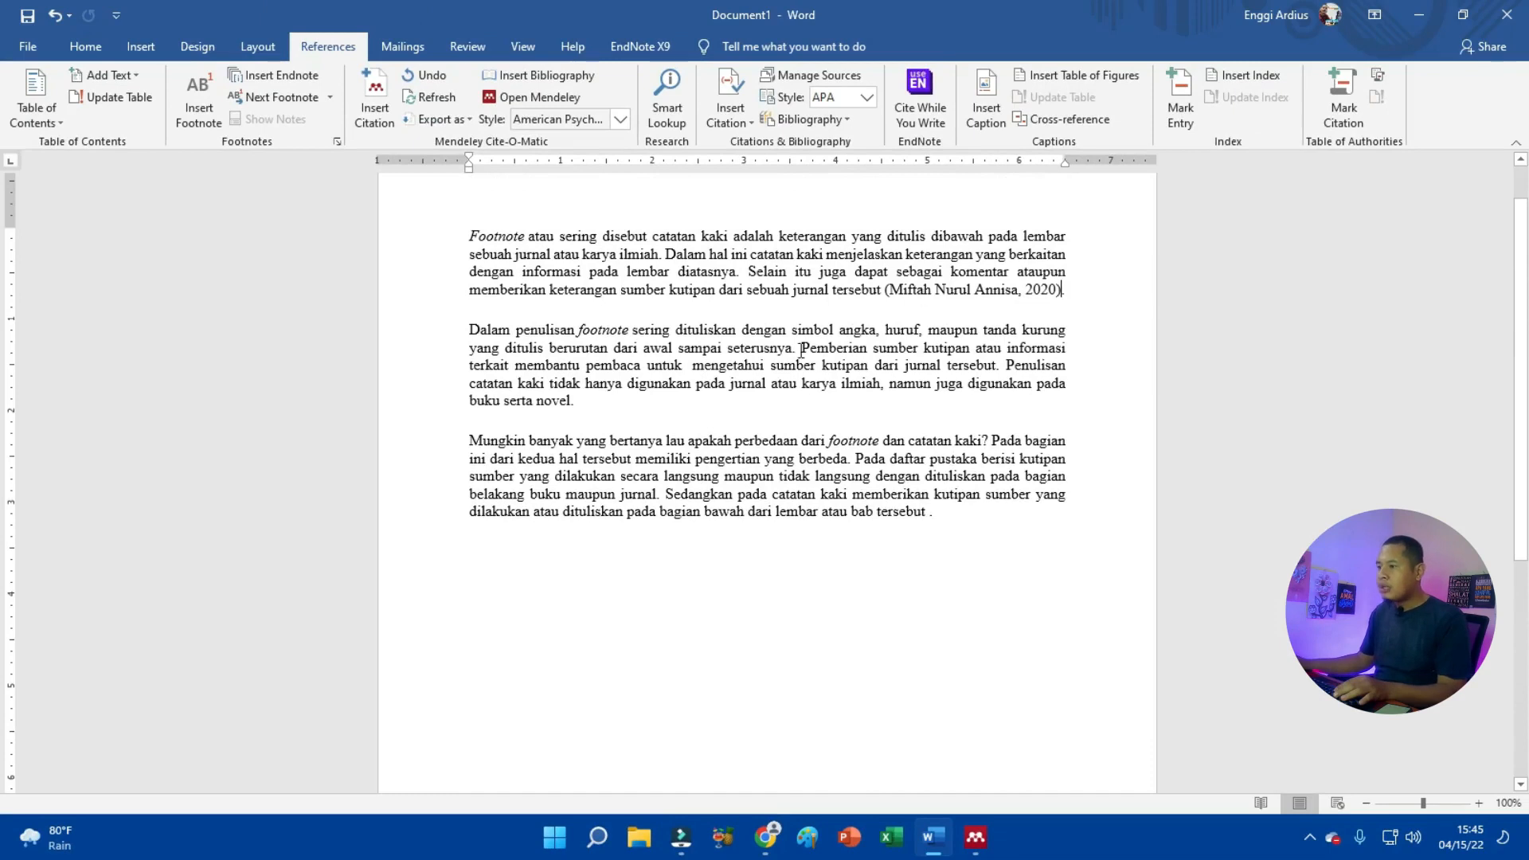
left_click(570, 402)
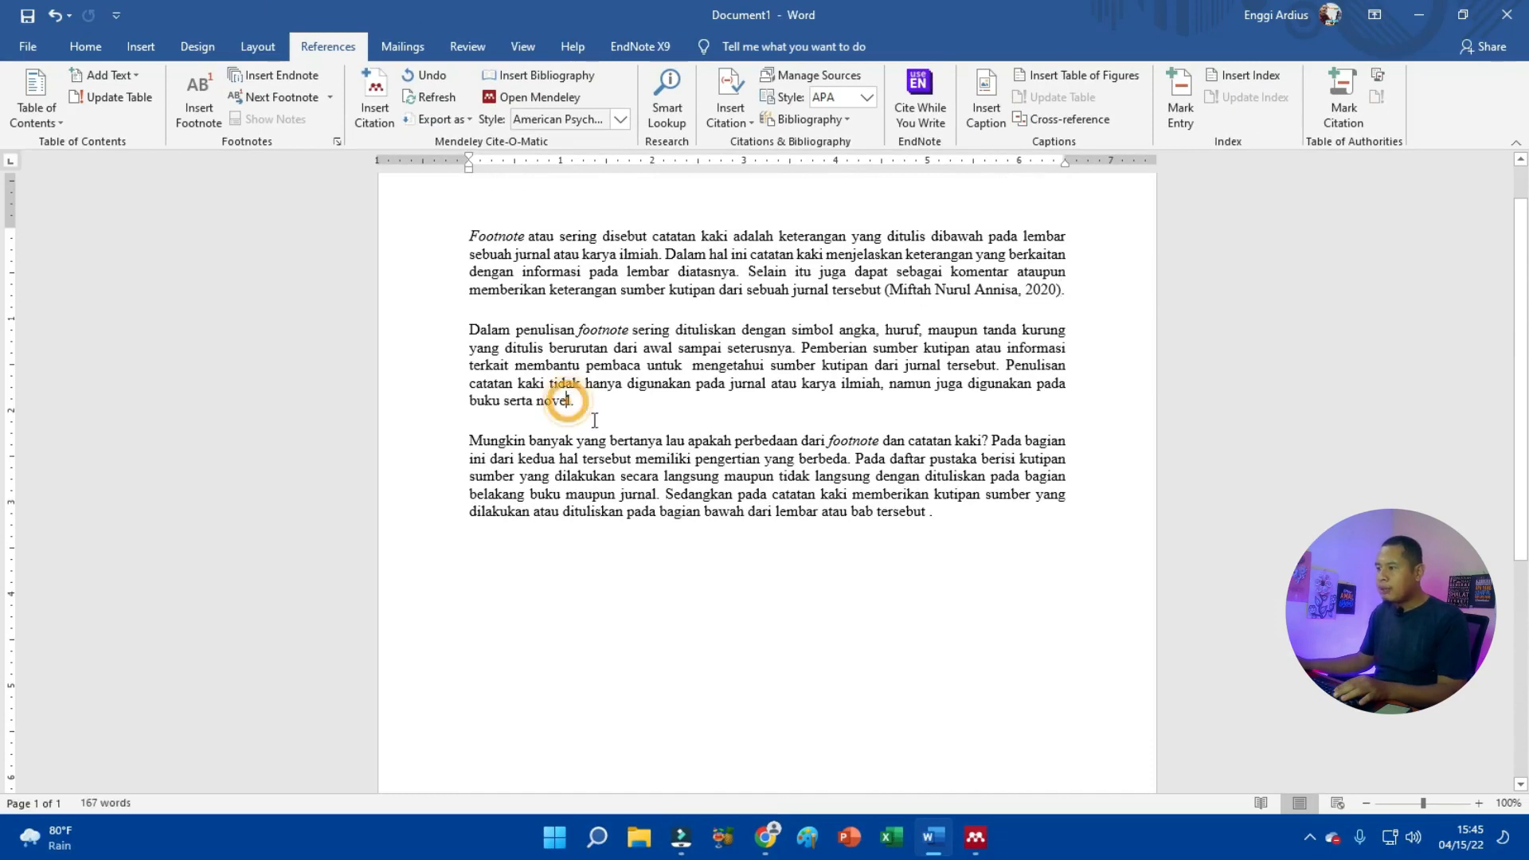
left_click(570, 403)
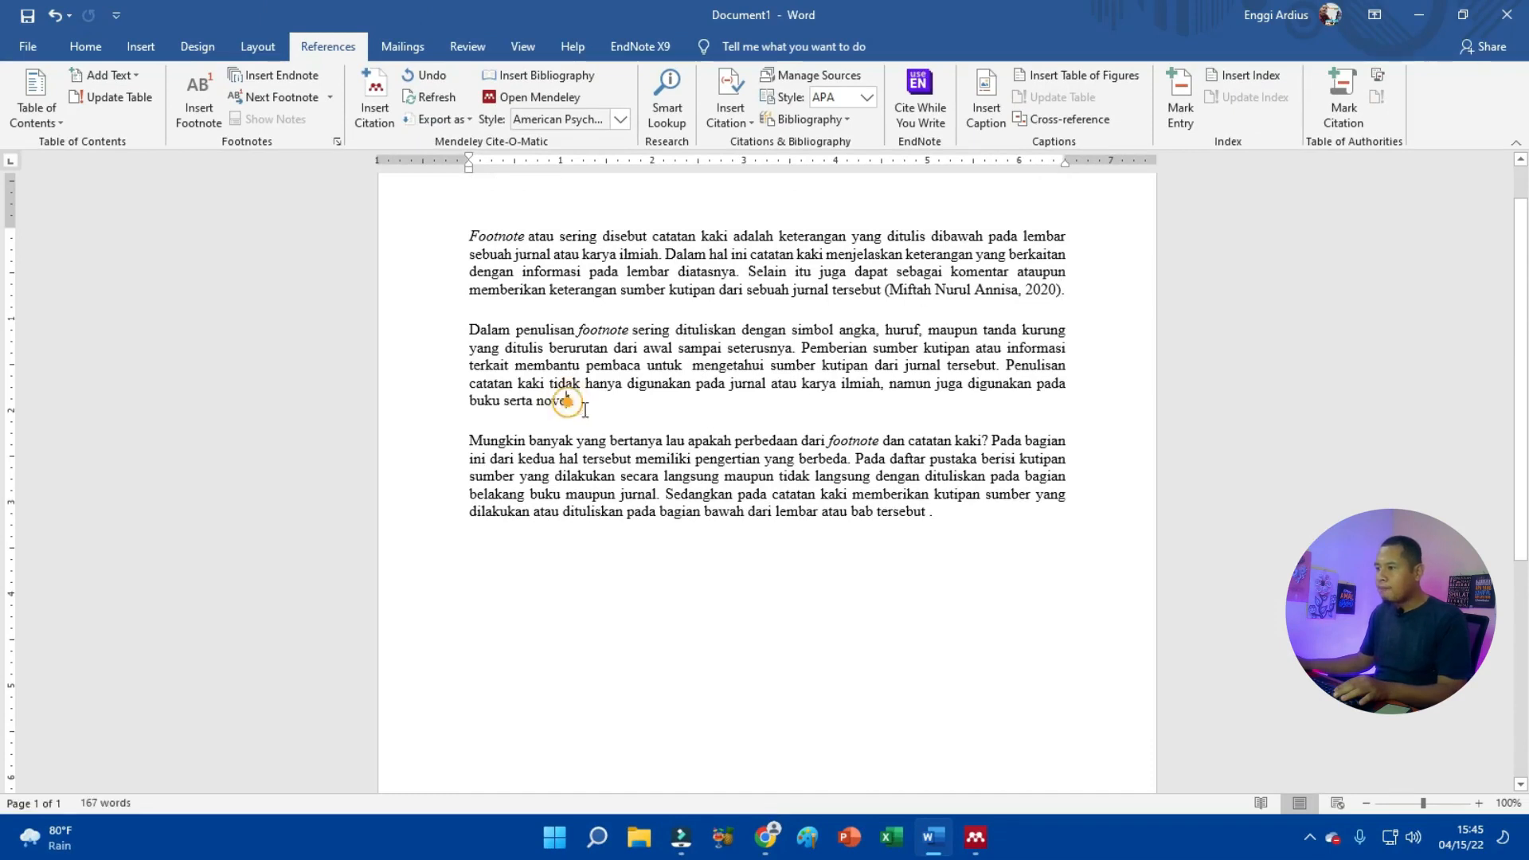
left_click(371, 95)
type("h")
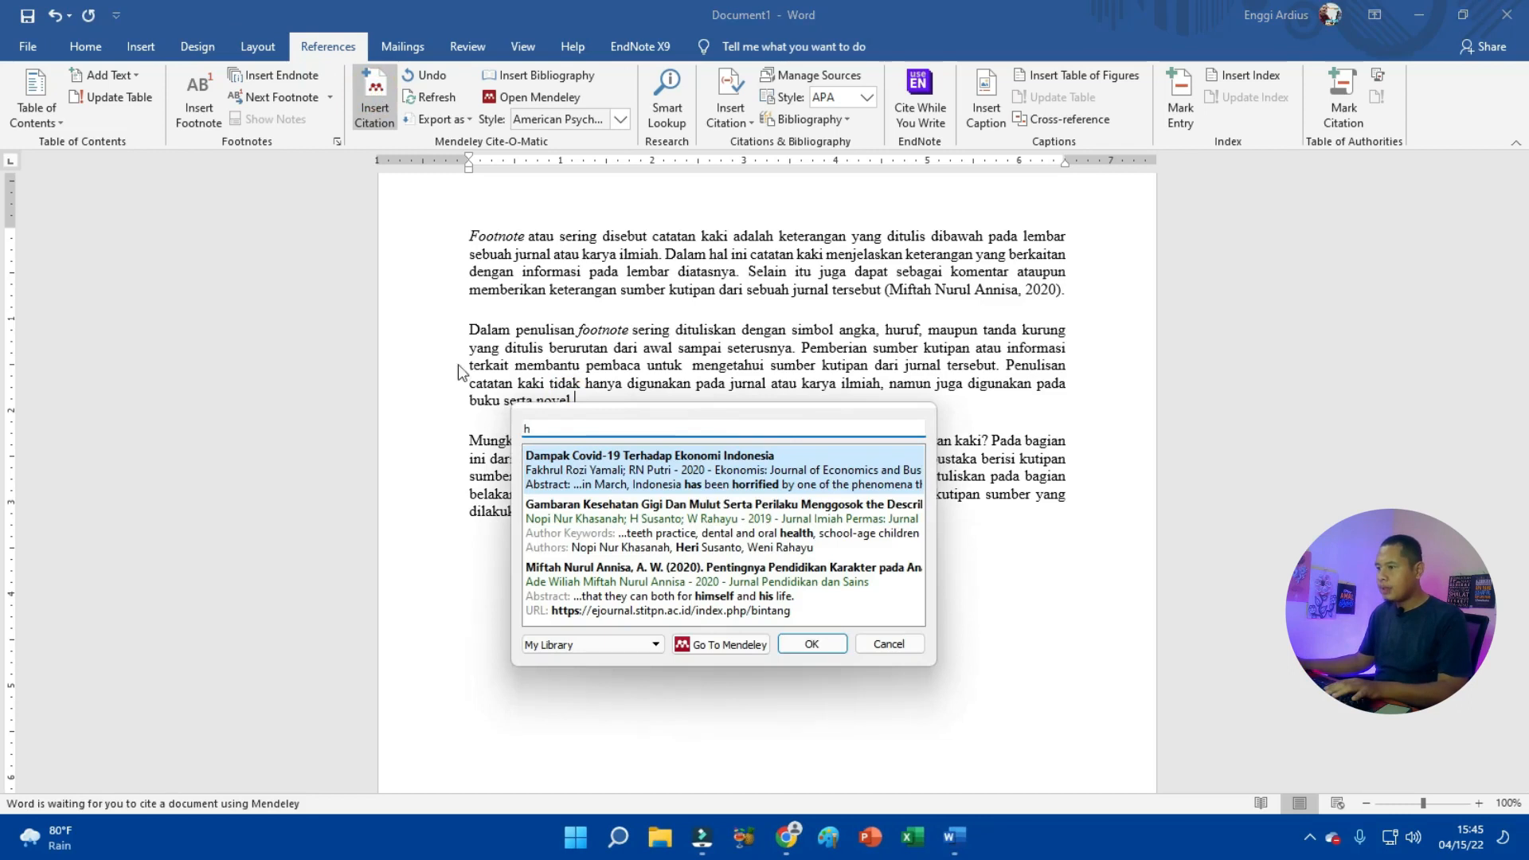
left_click(600, 526)
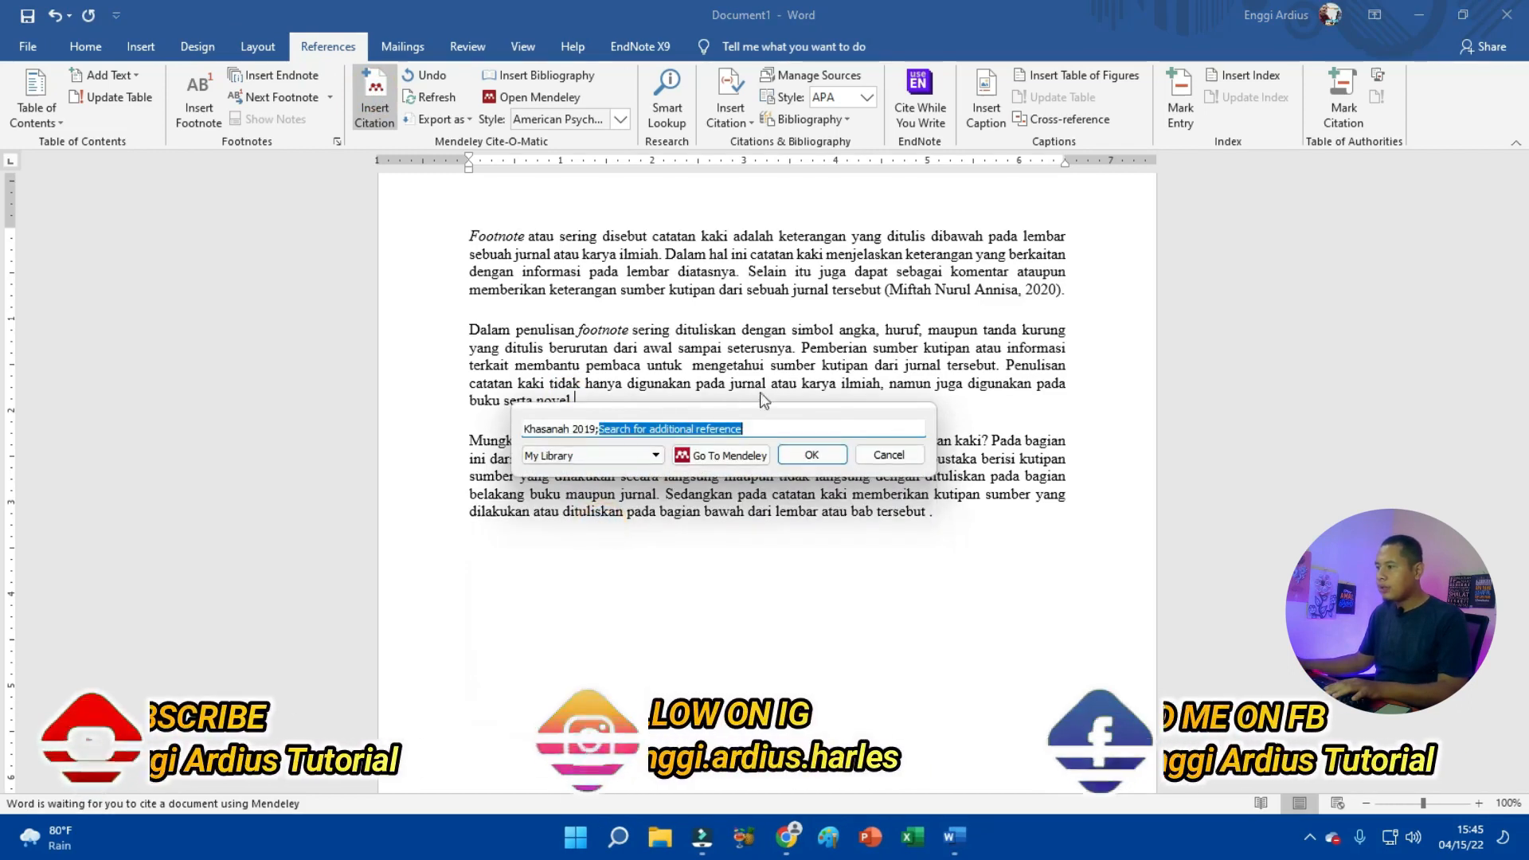
left_click(812, 454)
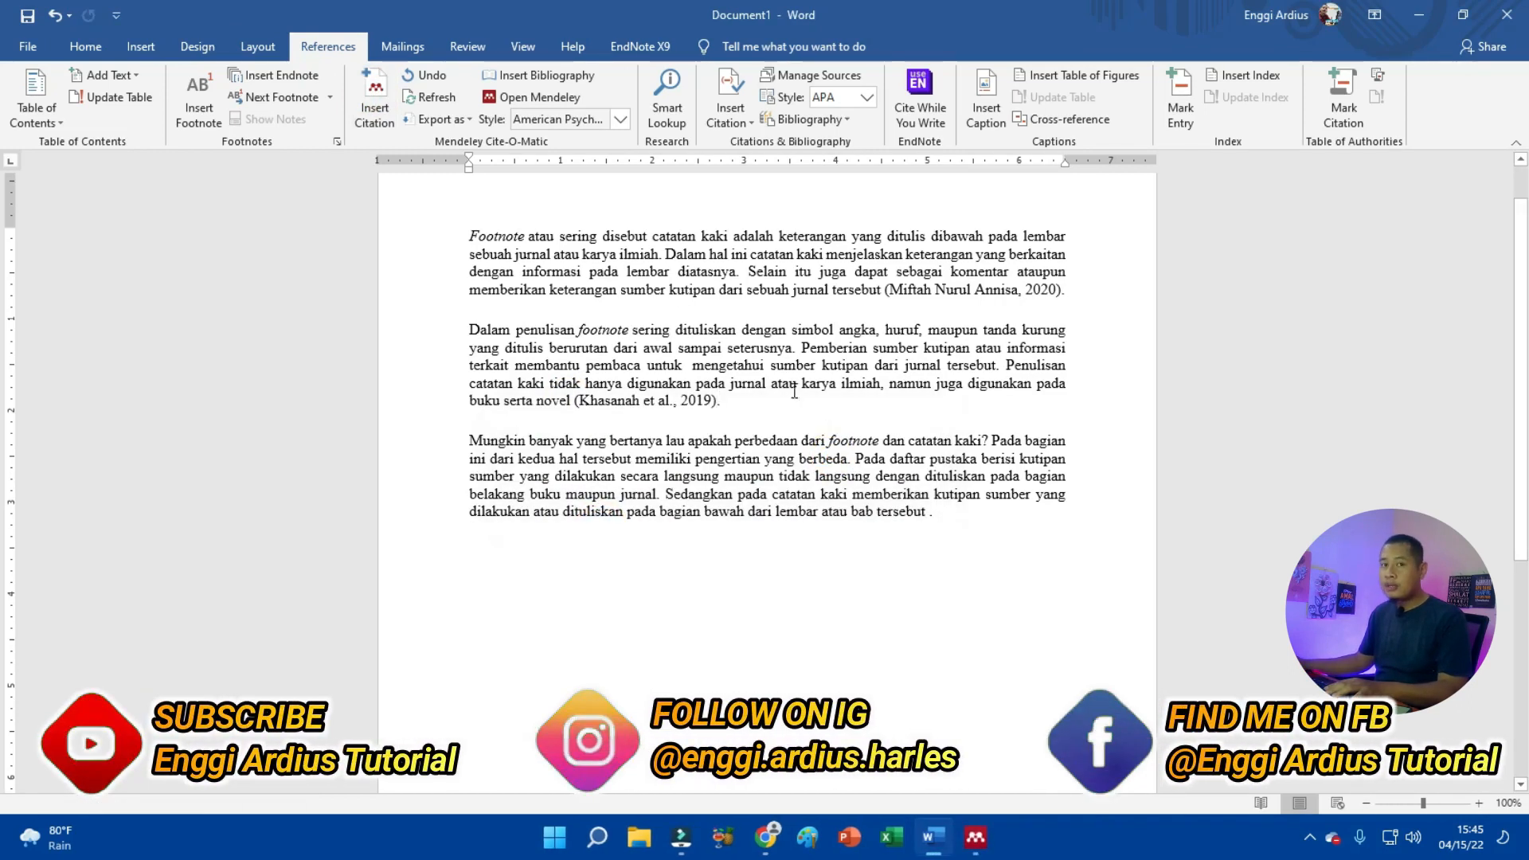
Insert a Mendeley citation of "Dampak Covid-19 Terhadap Ekonomi Indonesia" at the end of the third paragraph.
left_click(928, 511)
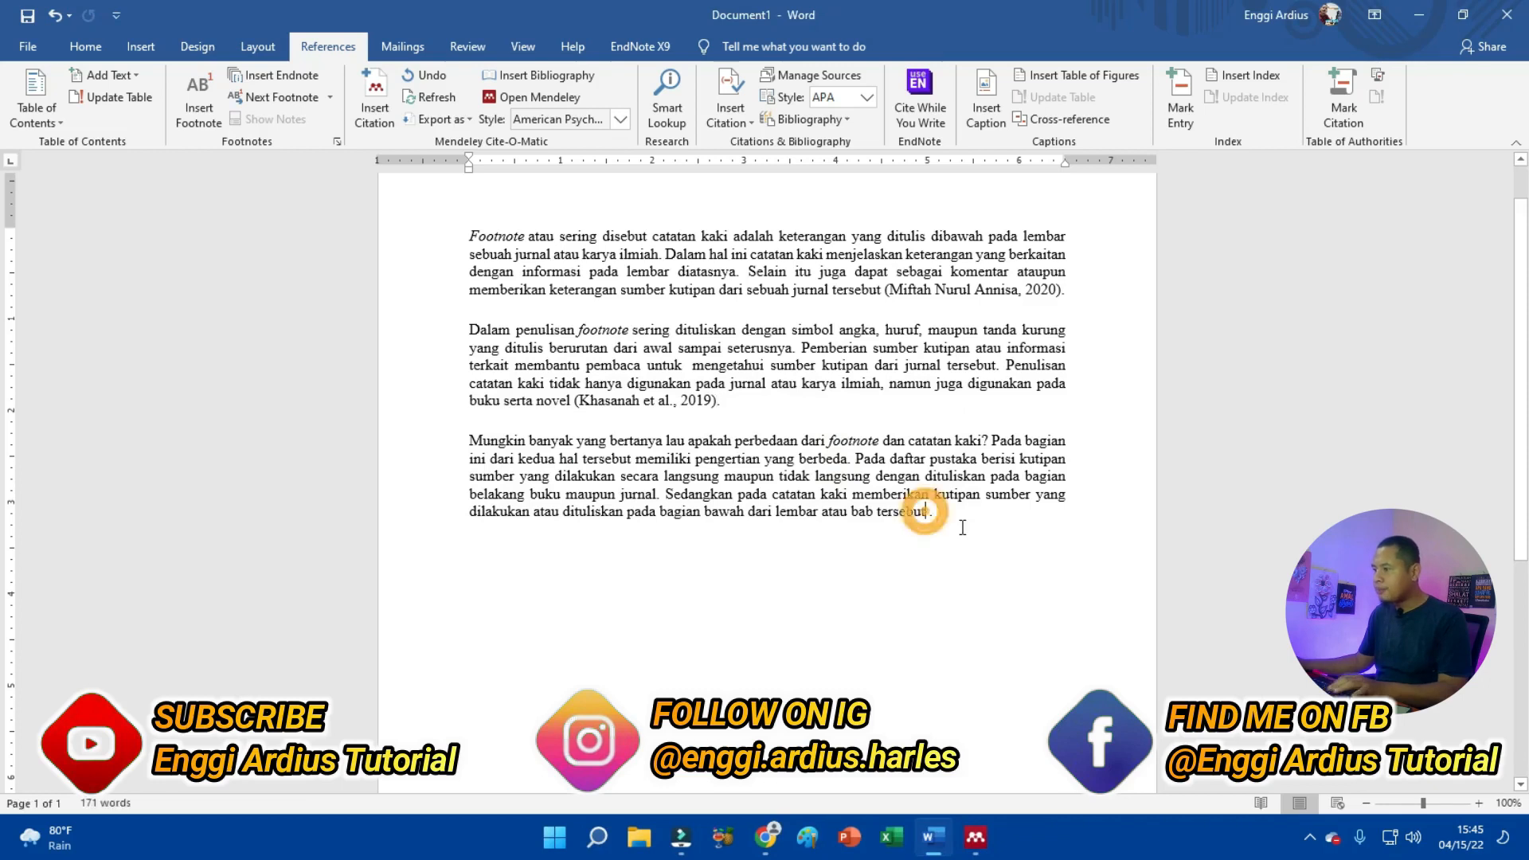
left_click(380, 111)
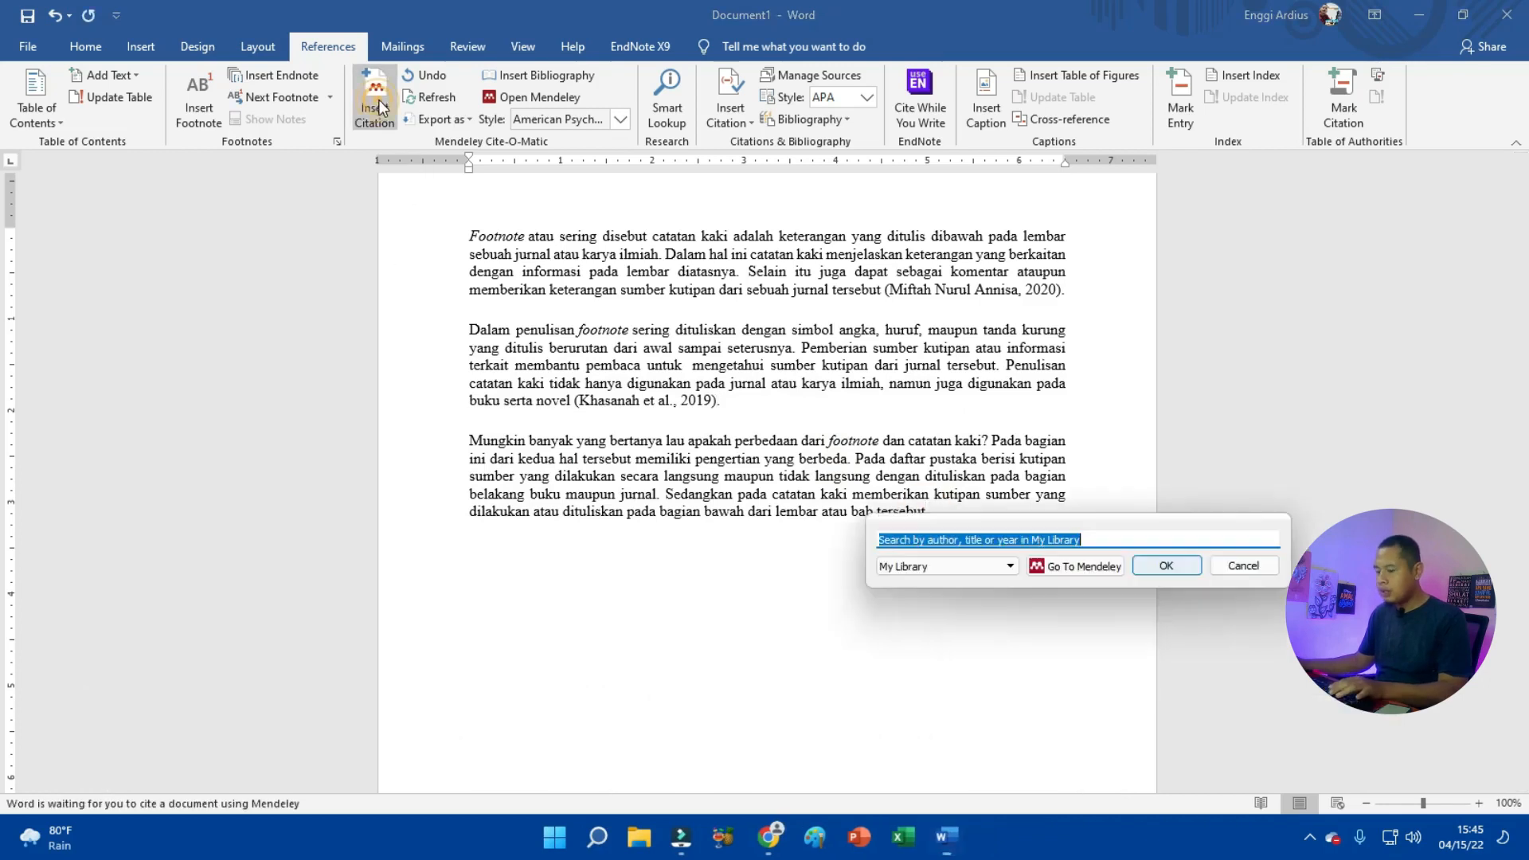
type("h")
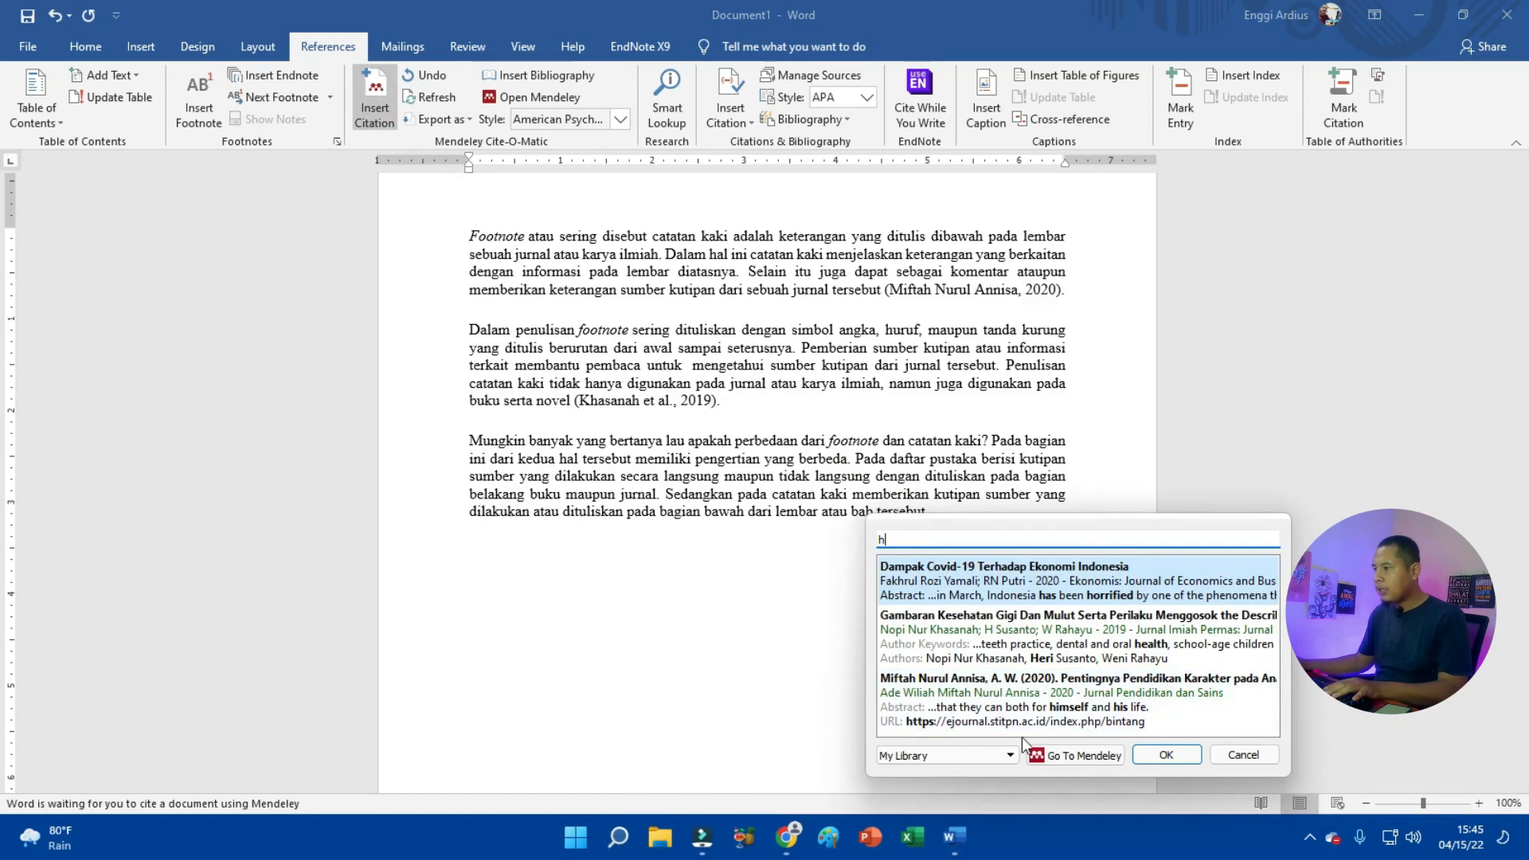
left_click(967, 580)
left_click(1163, 566)
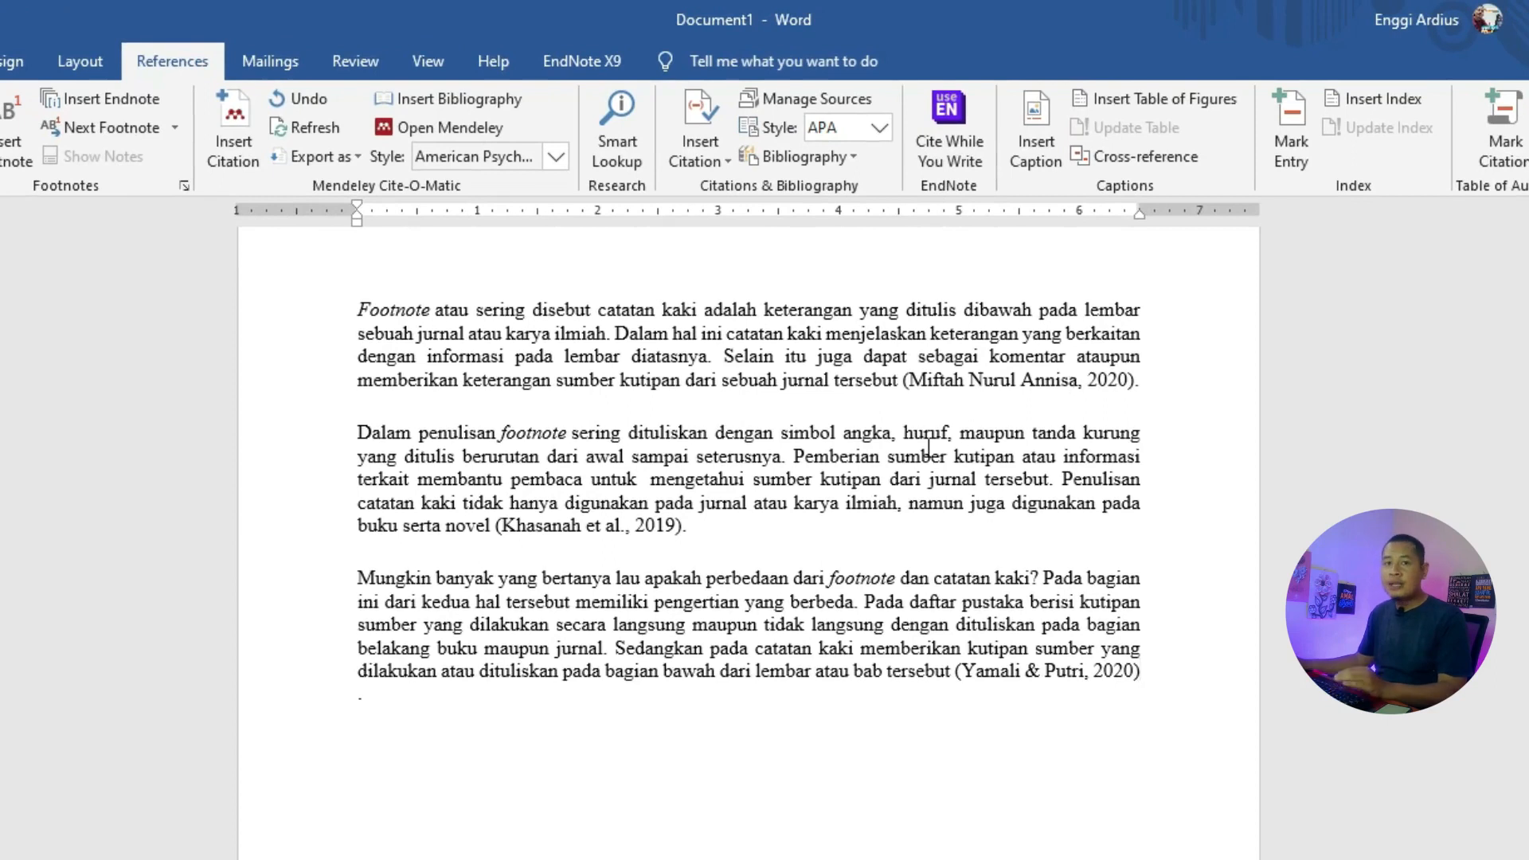
Convert the in-text citations to footnotes with the Modern Humanities Research Association 3rd edition (note with bibliography) style.
scroll(1085, 563, "down", 10)
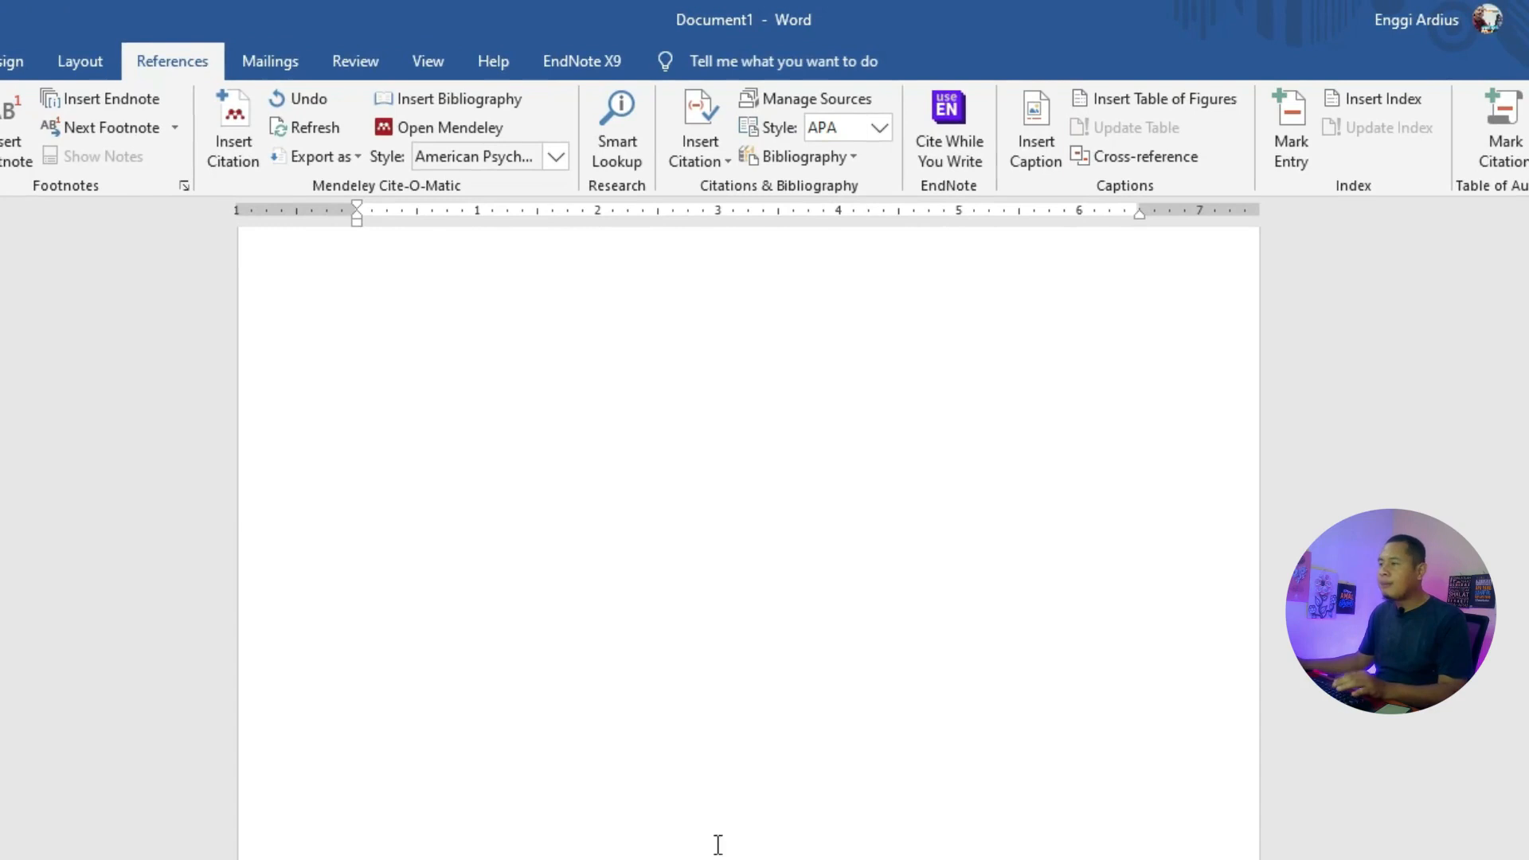
scroll(785, 644, "up", 5)
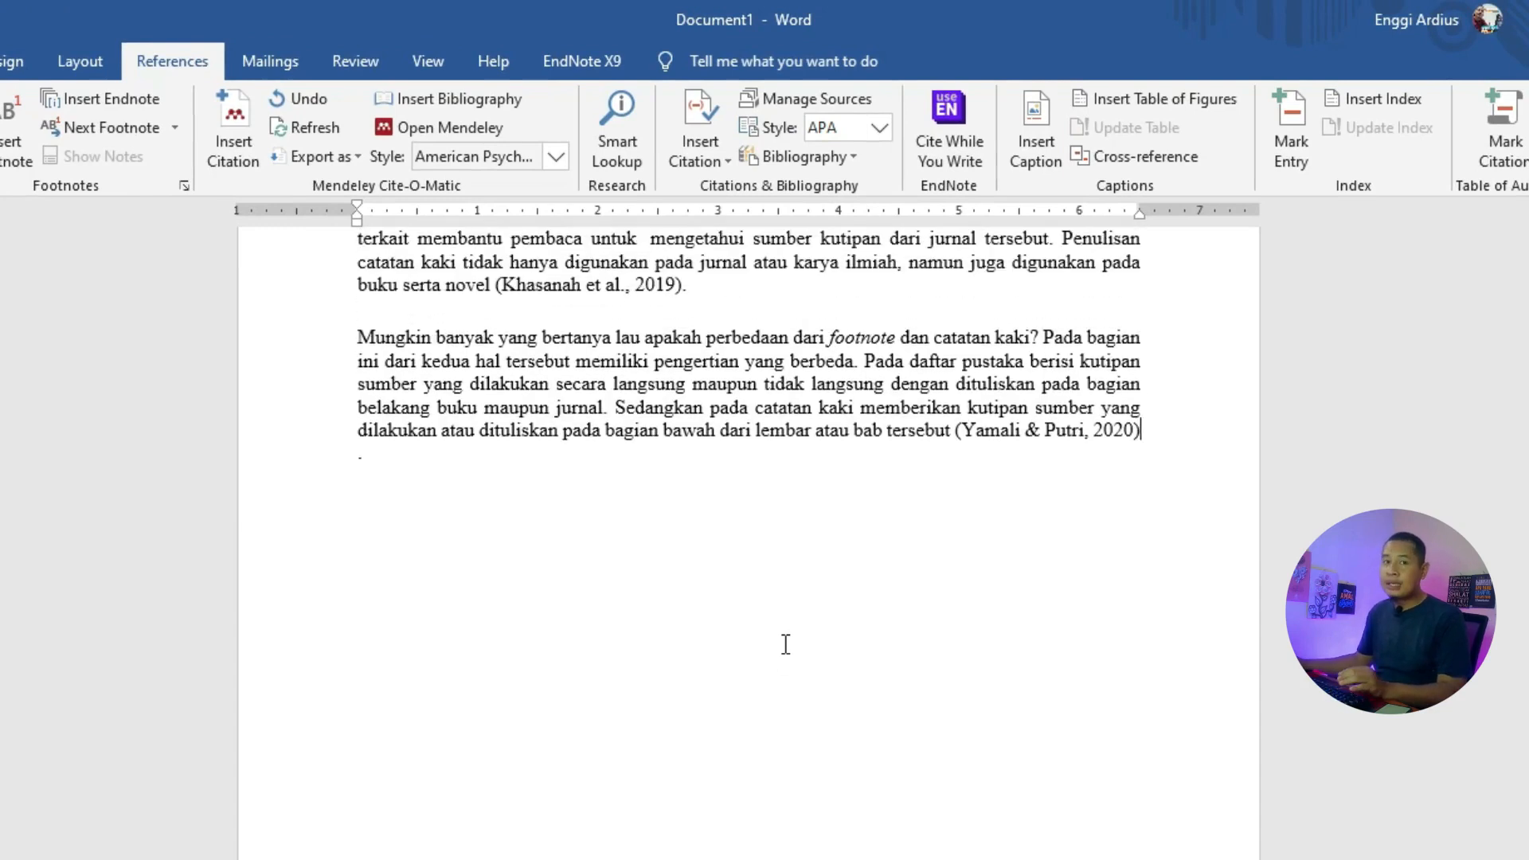
scroll(785, 643, "up", 4)
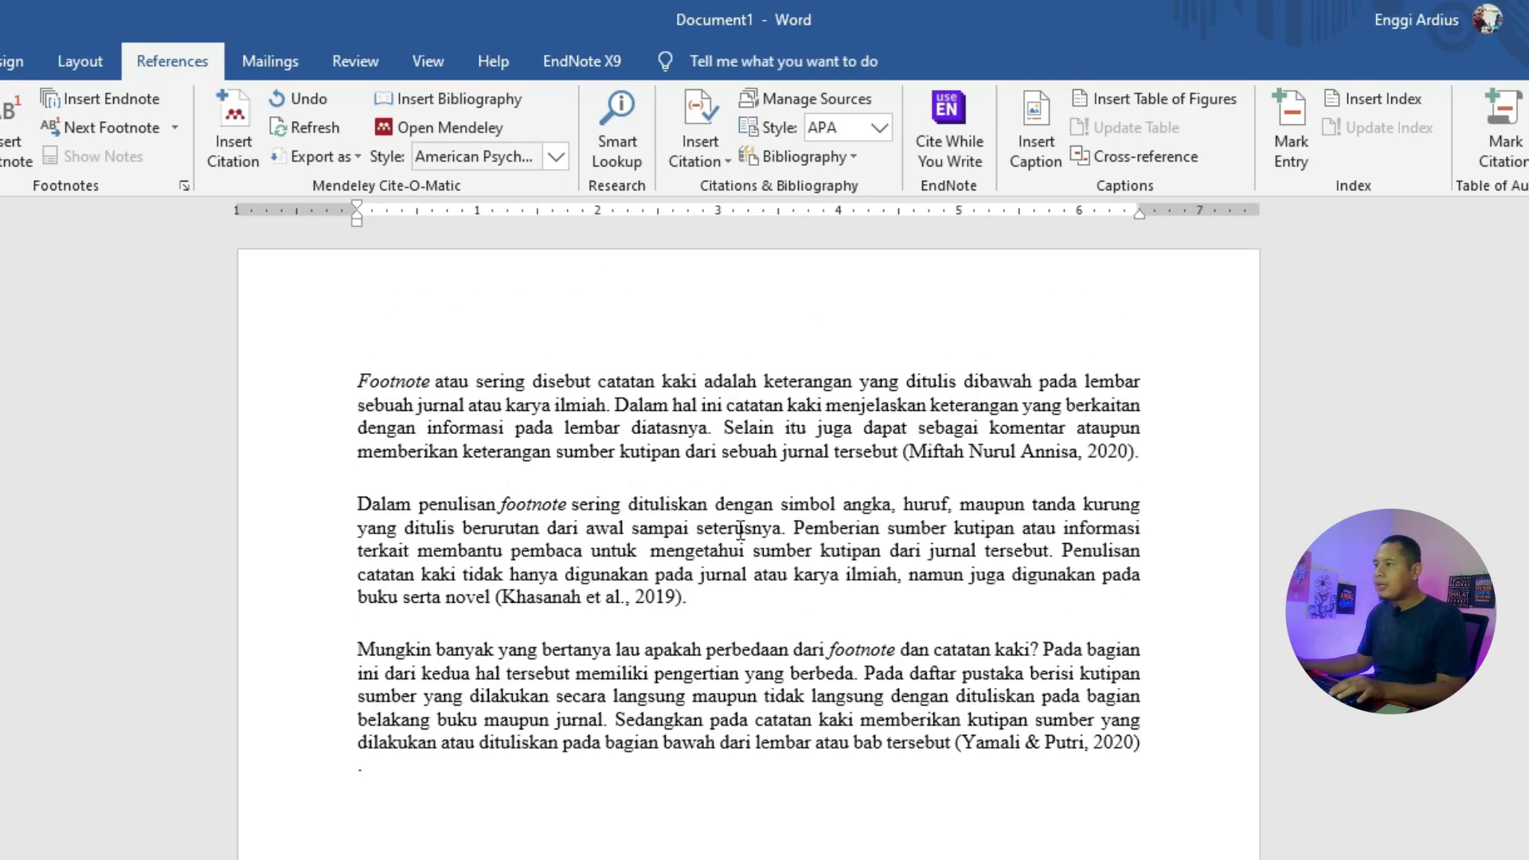
left_click(556, 157)
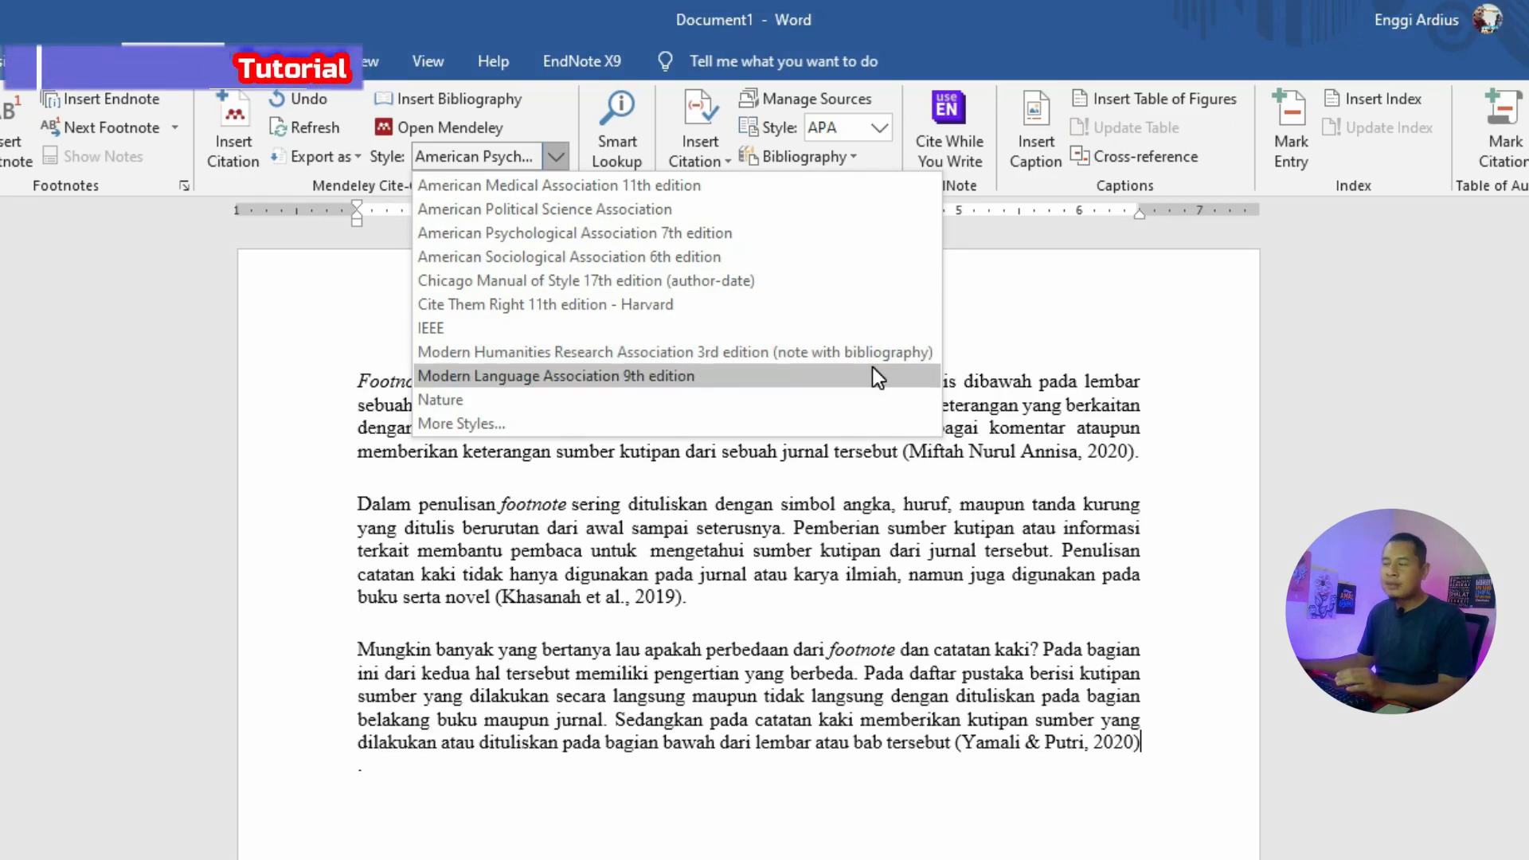
left_click(492, 351)
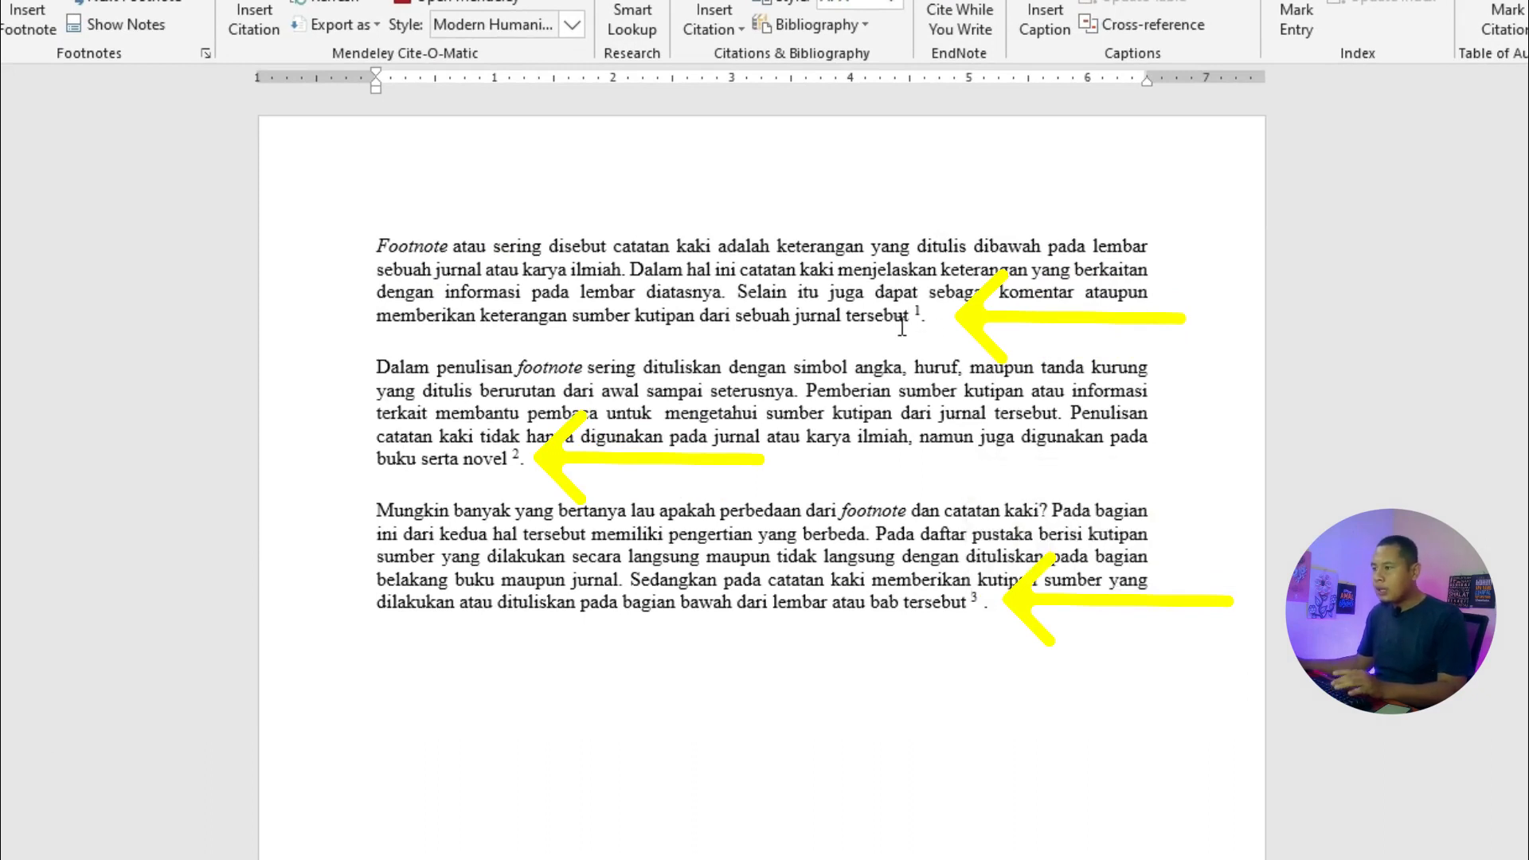
Examine the superscript markers in the three paragraphs and the matching footnotes at the bottom of the page.
scroll(902, 326, "down", 8)
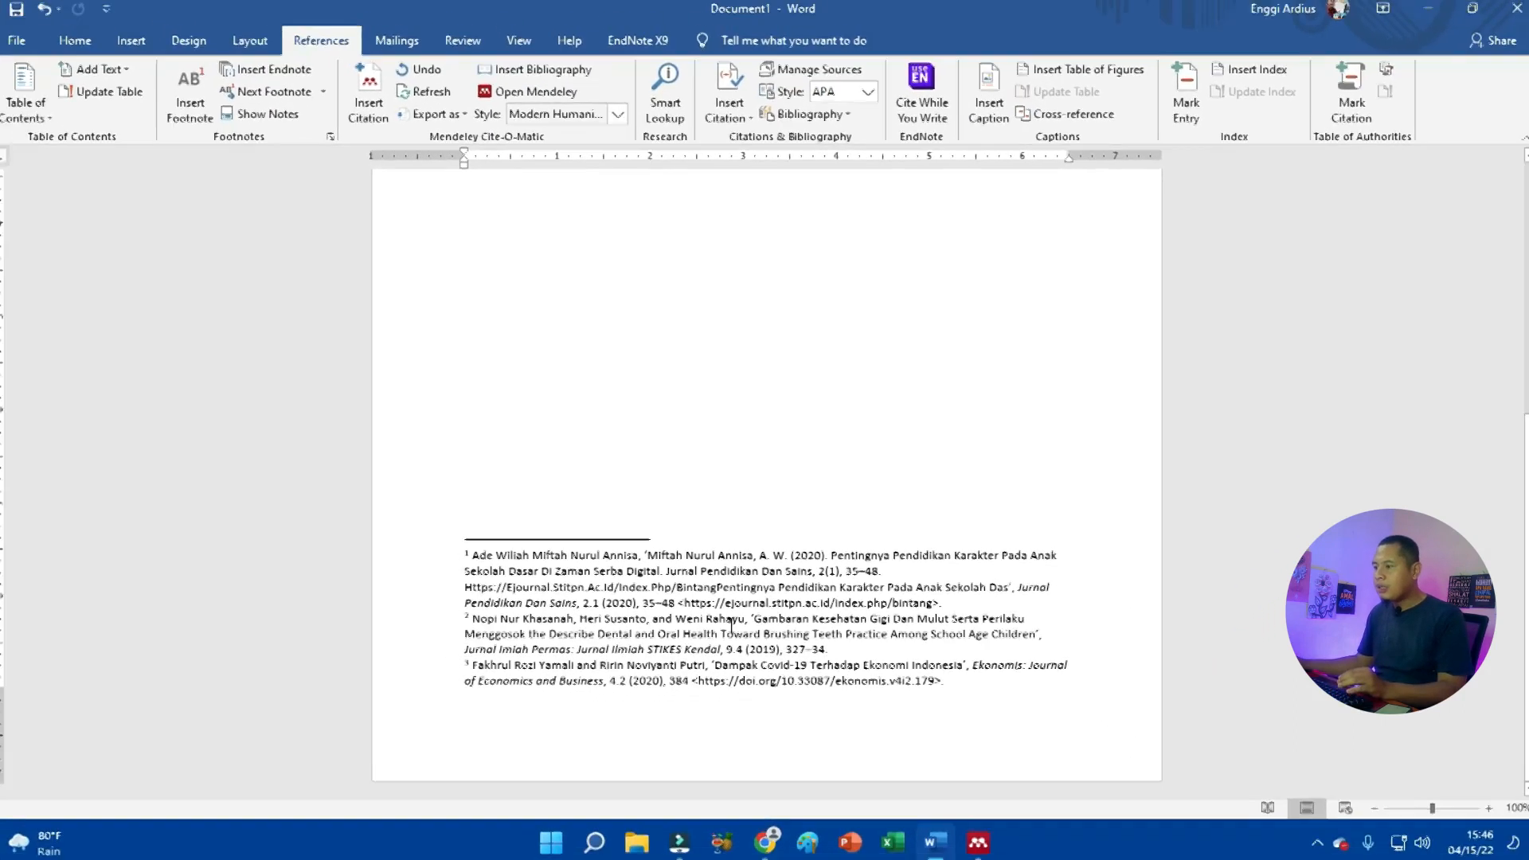
scroll(764, 422, "up", 2)
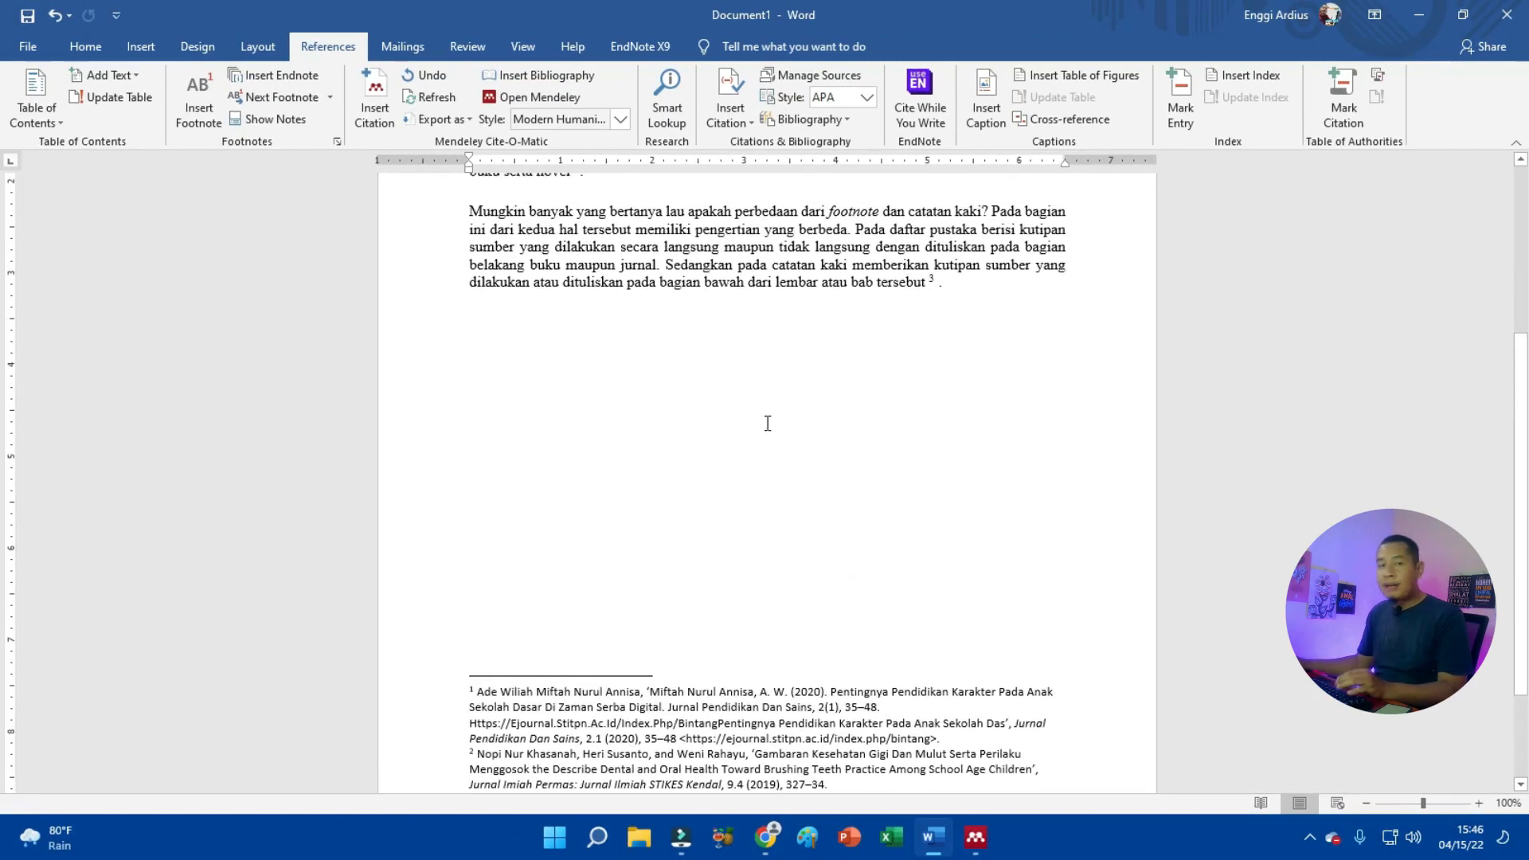
scroll(767, 422, "down", 2)
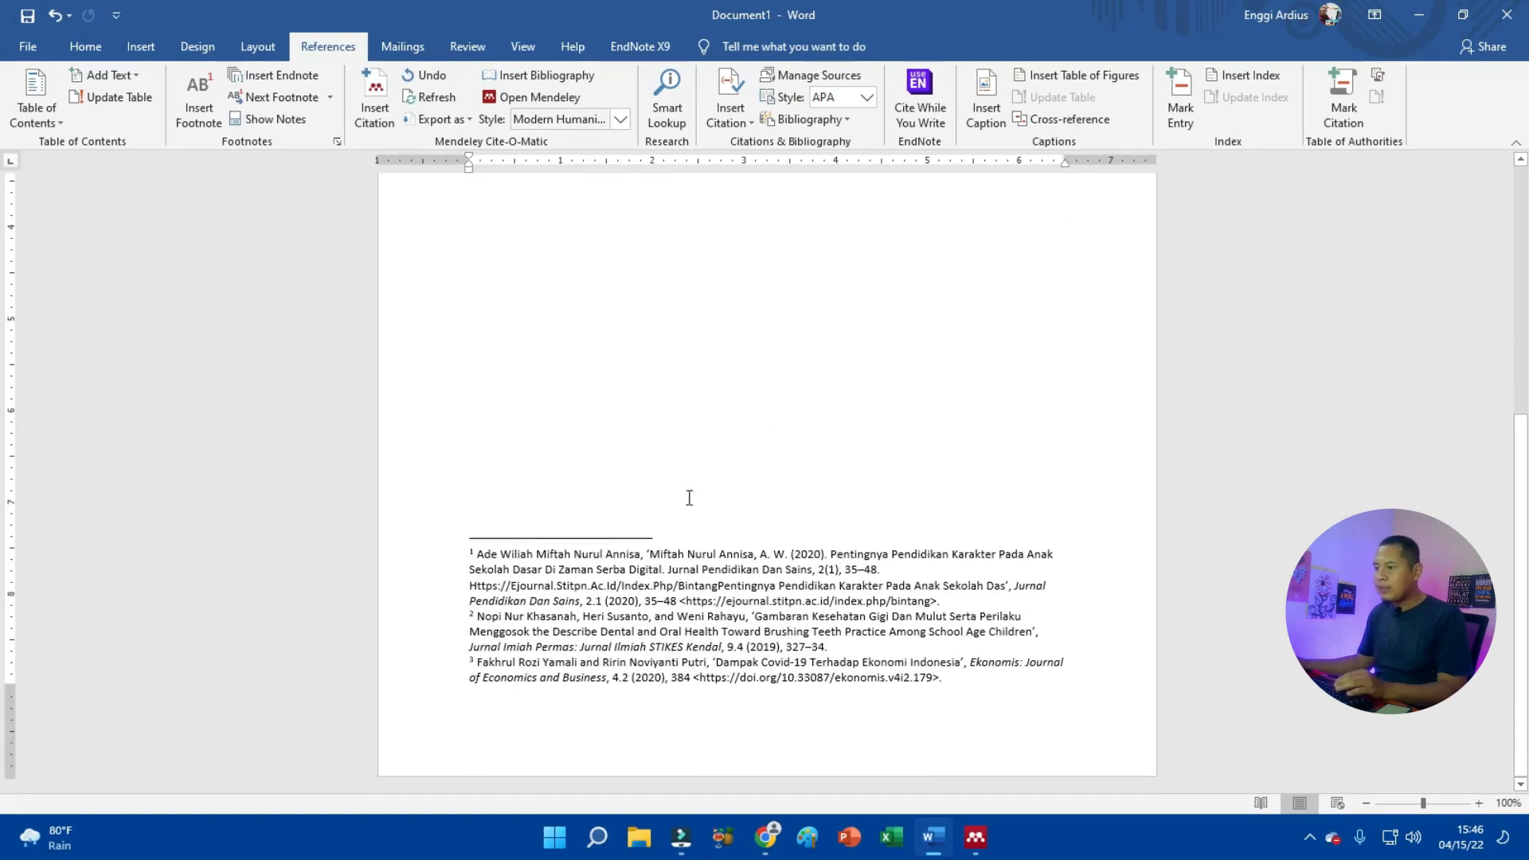
scroll(921, 437, "up", 5)
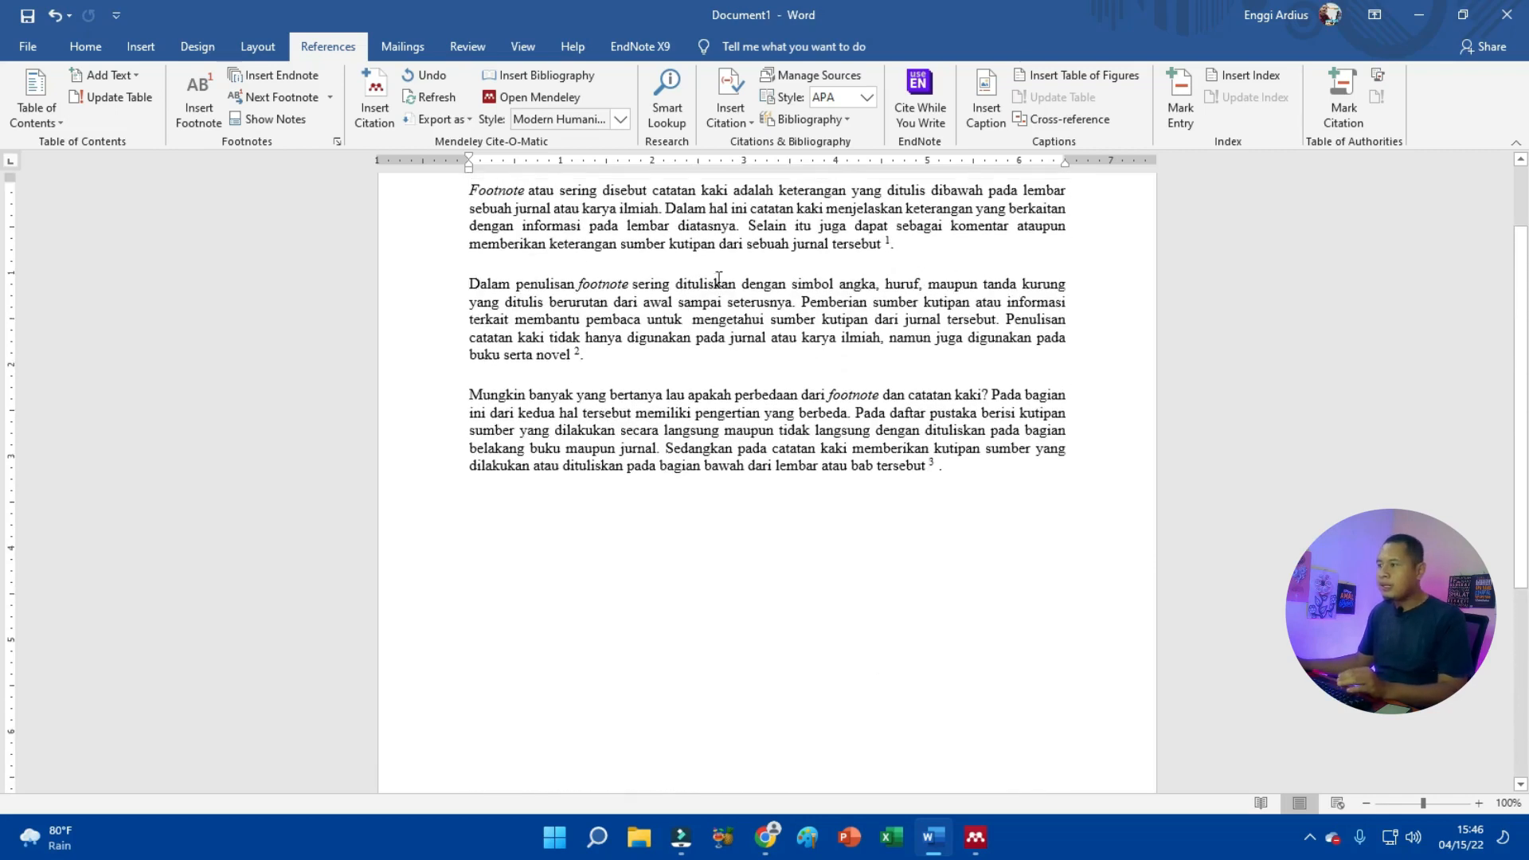
scroll(718, 278, "up", 2)
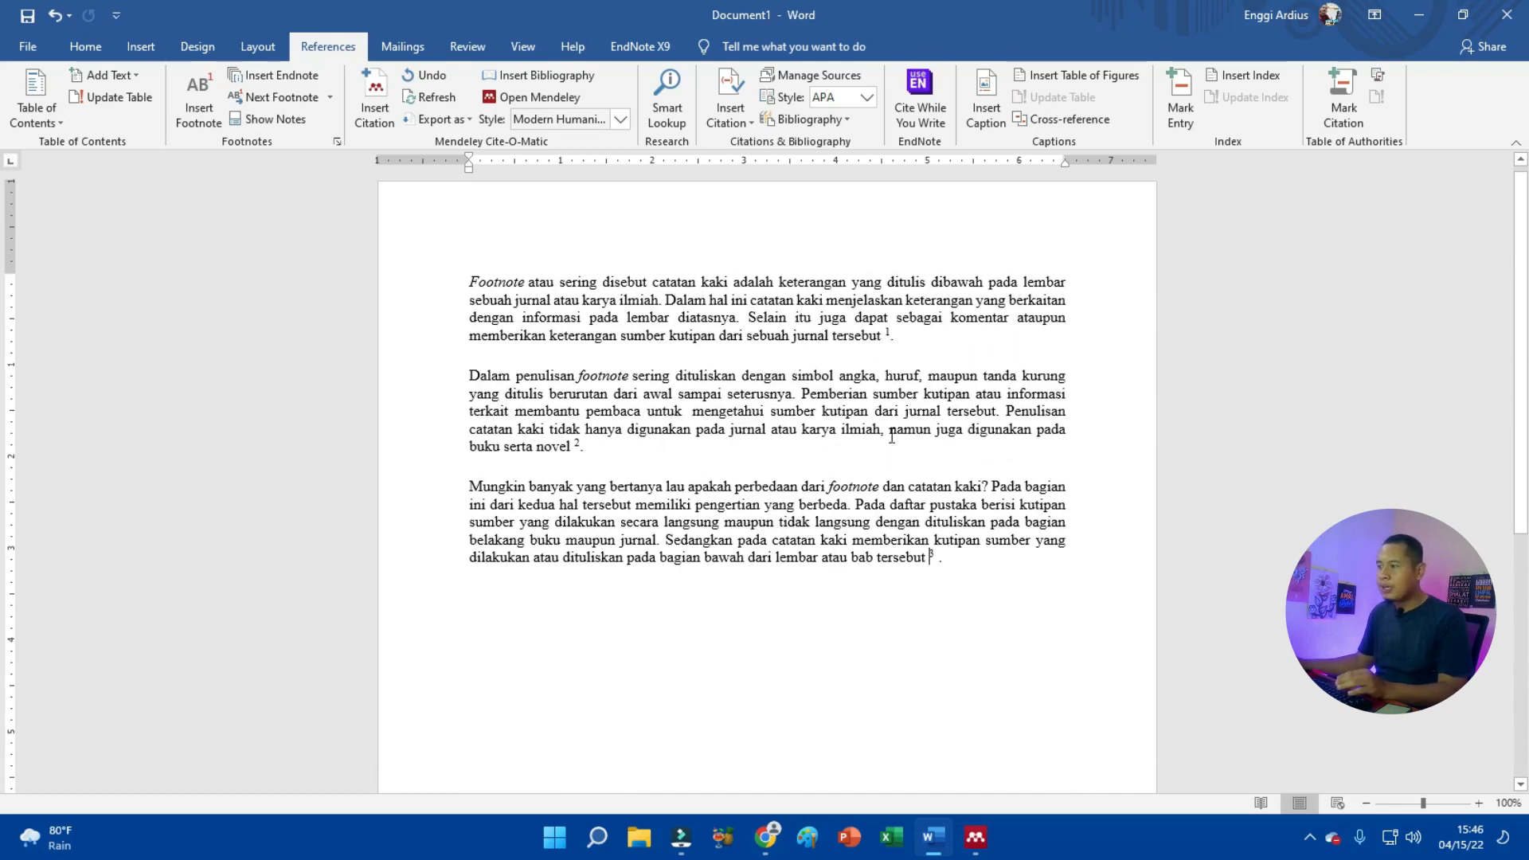
left_click(620, 119)
left_click(786, 572)
scroll(637, 558, "down", 5)
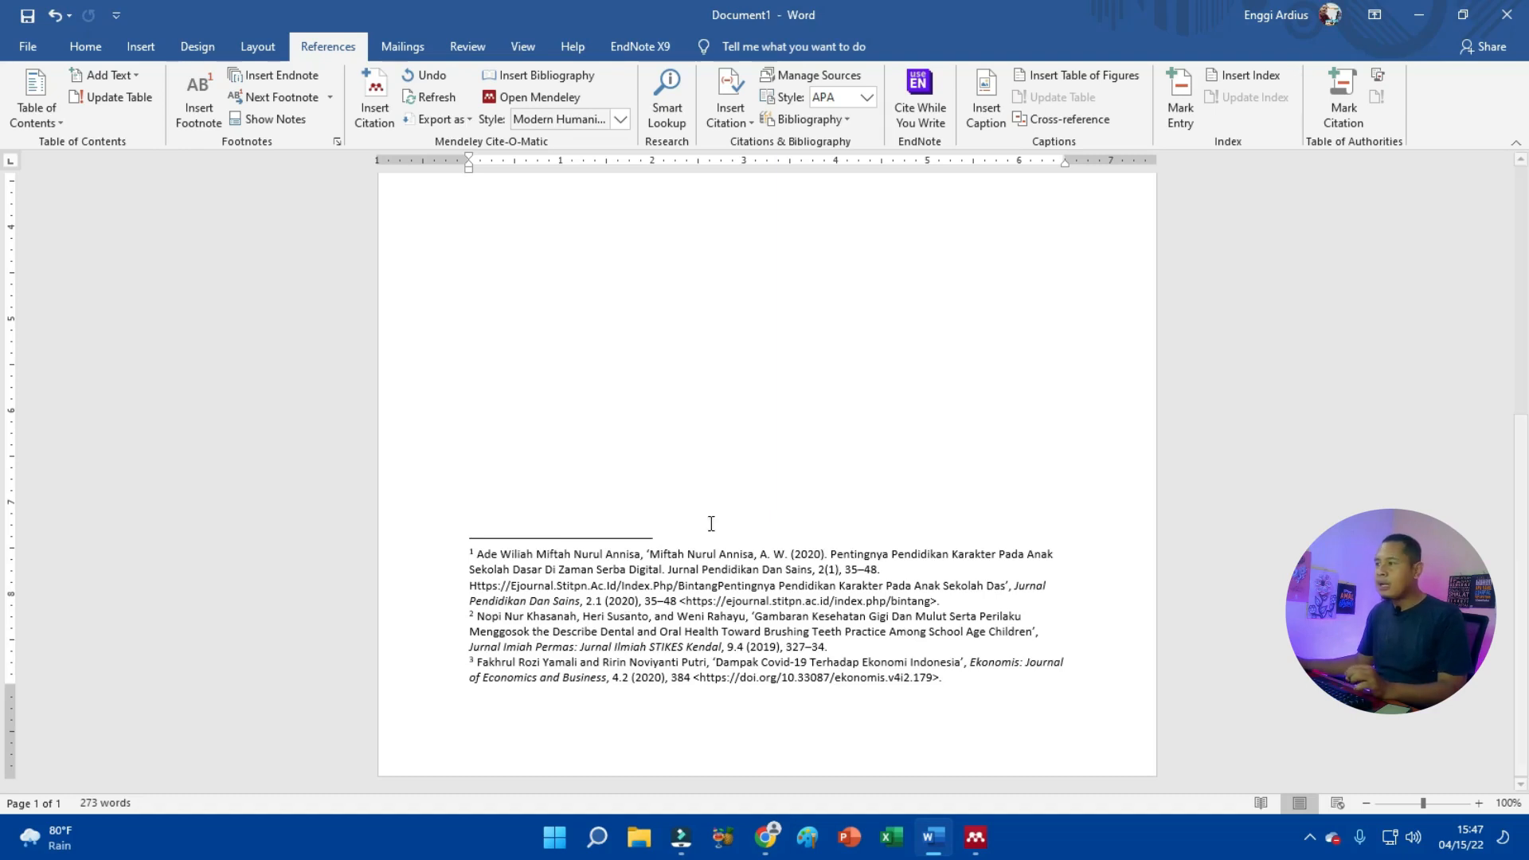
Compare the second and third paragraphs' footnote numbers with the source details given in their footnotes.
scroll(983, 375, "up", 8)
left_click_drag(469, 237, 579, 312)
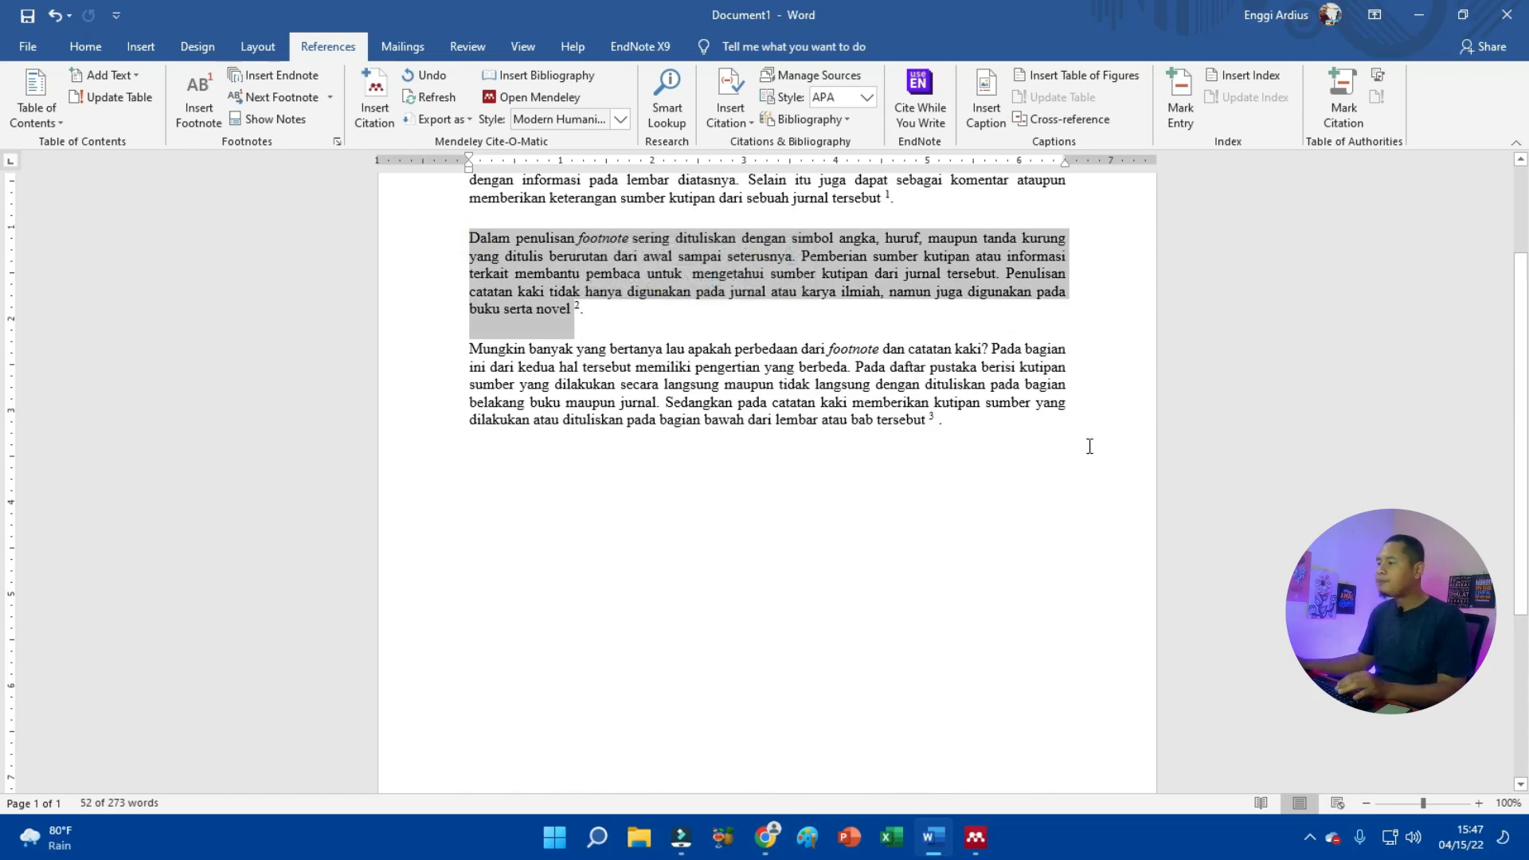
left_click(1037, 436)
scroll(1037, 436, "down", 2)
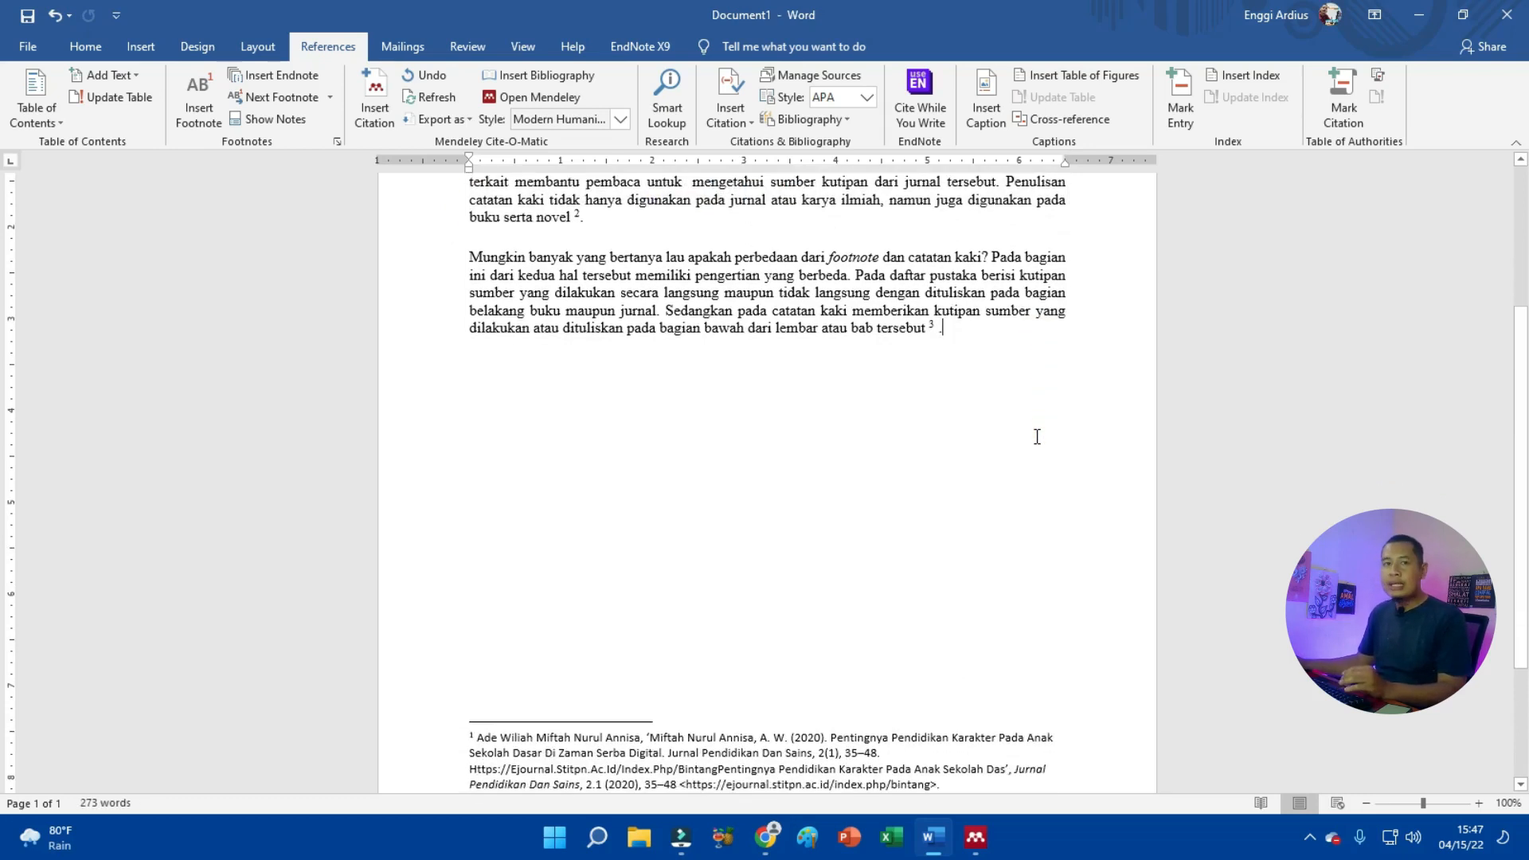
scroll(1037, 437, "down", 1)
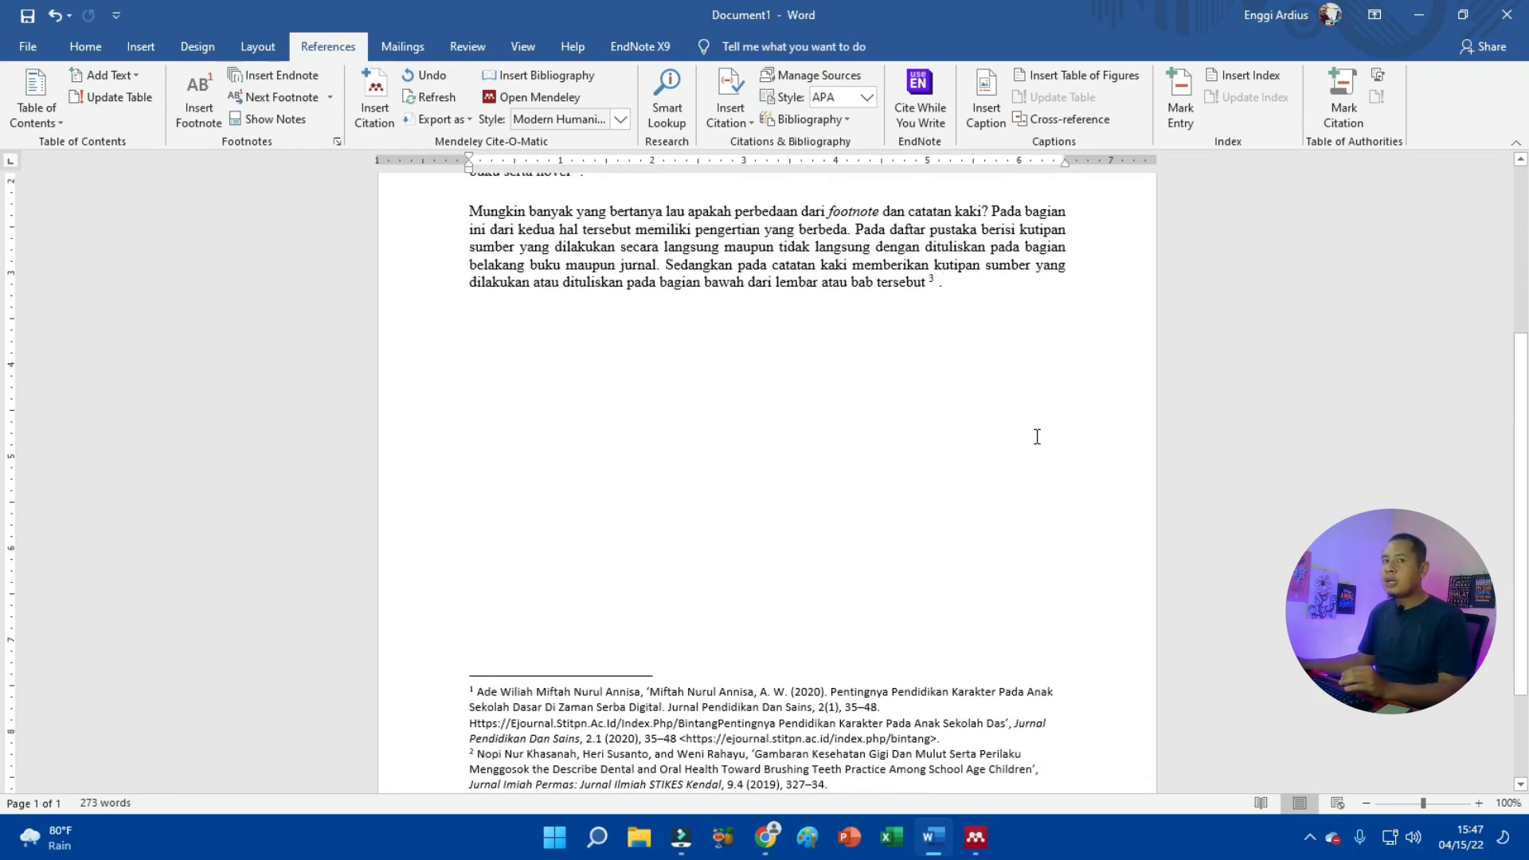
scroll(746, 681, "down", 2)
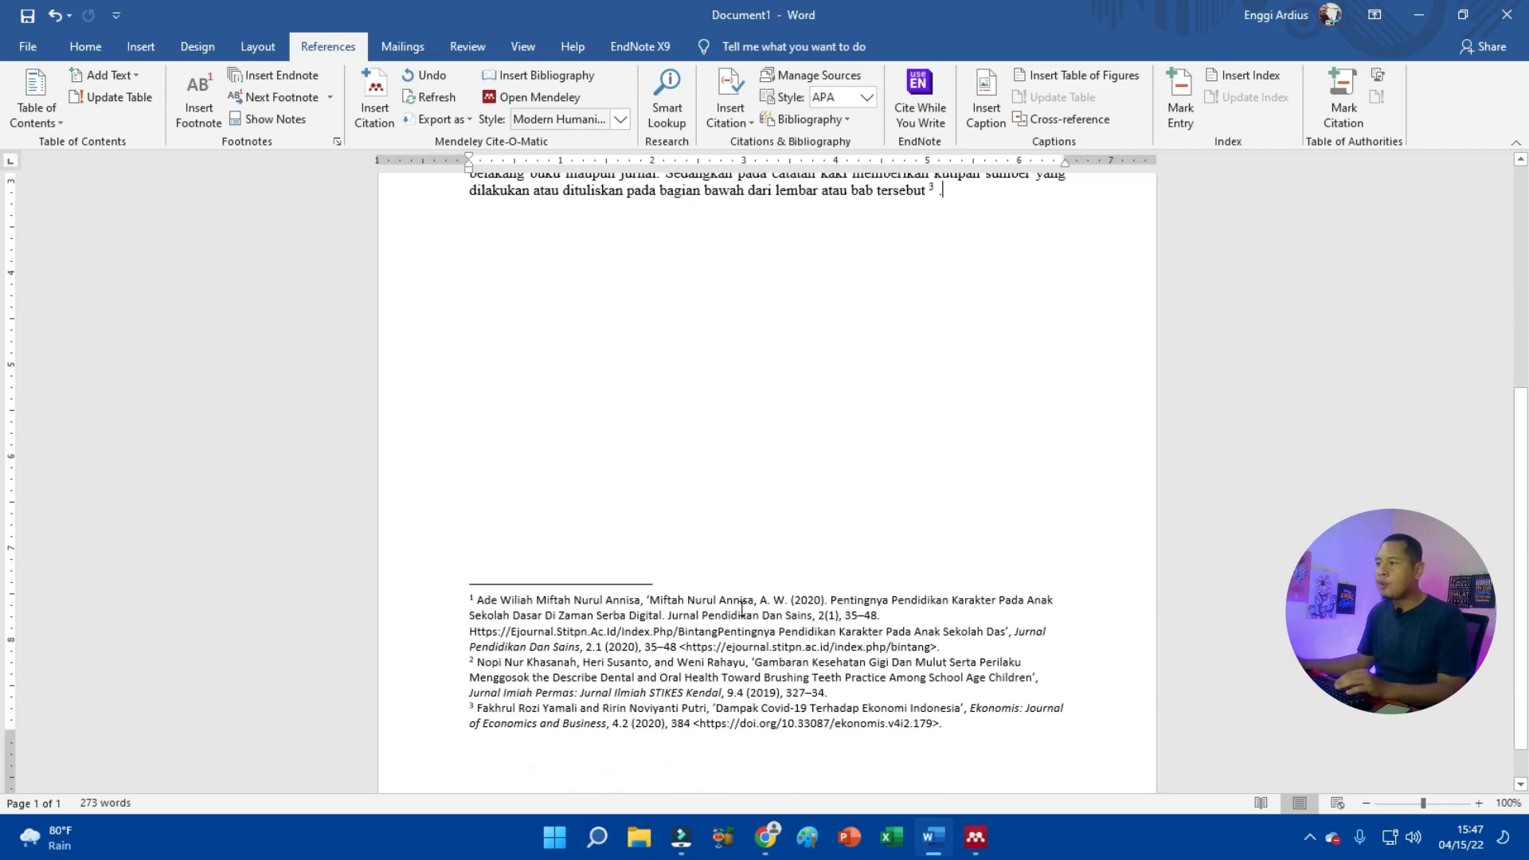
scroll(761, 437, "up", 3)
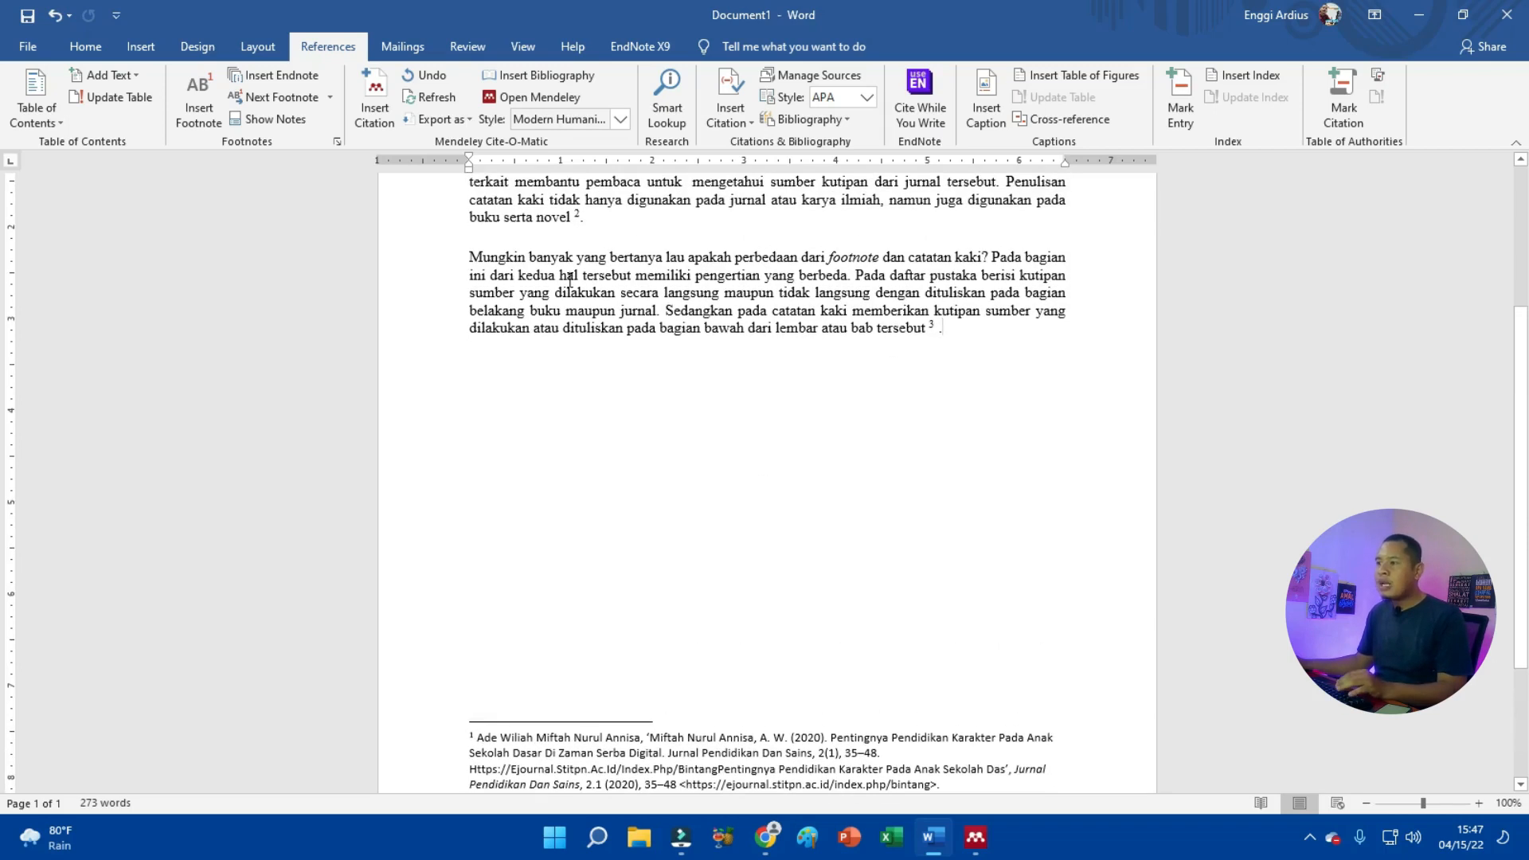
left_click_drag(469, 259, 968, 344)
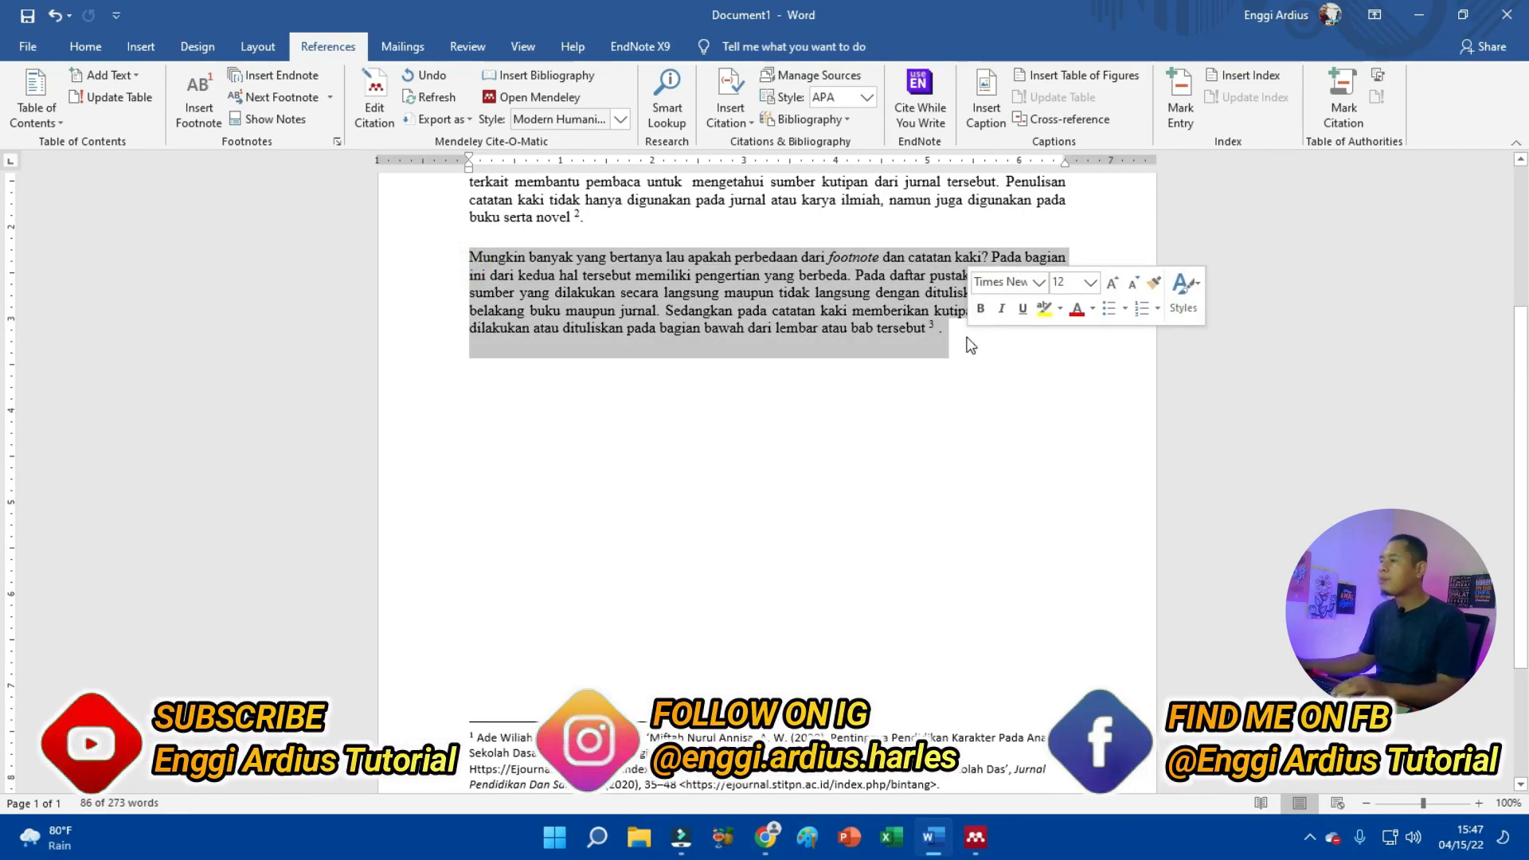
scroll(1003, 367, "up", 3)
left_click(805, 416)
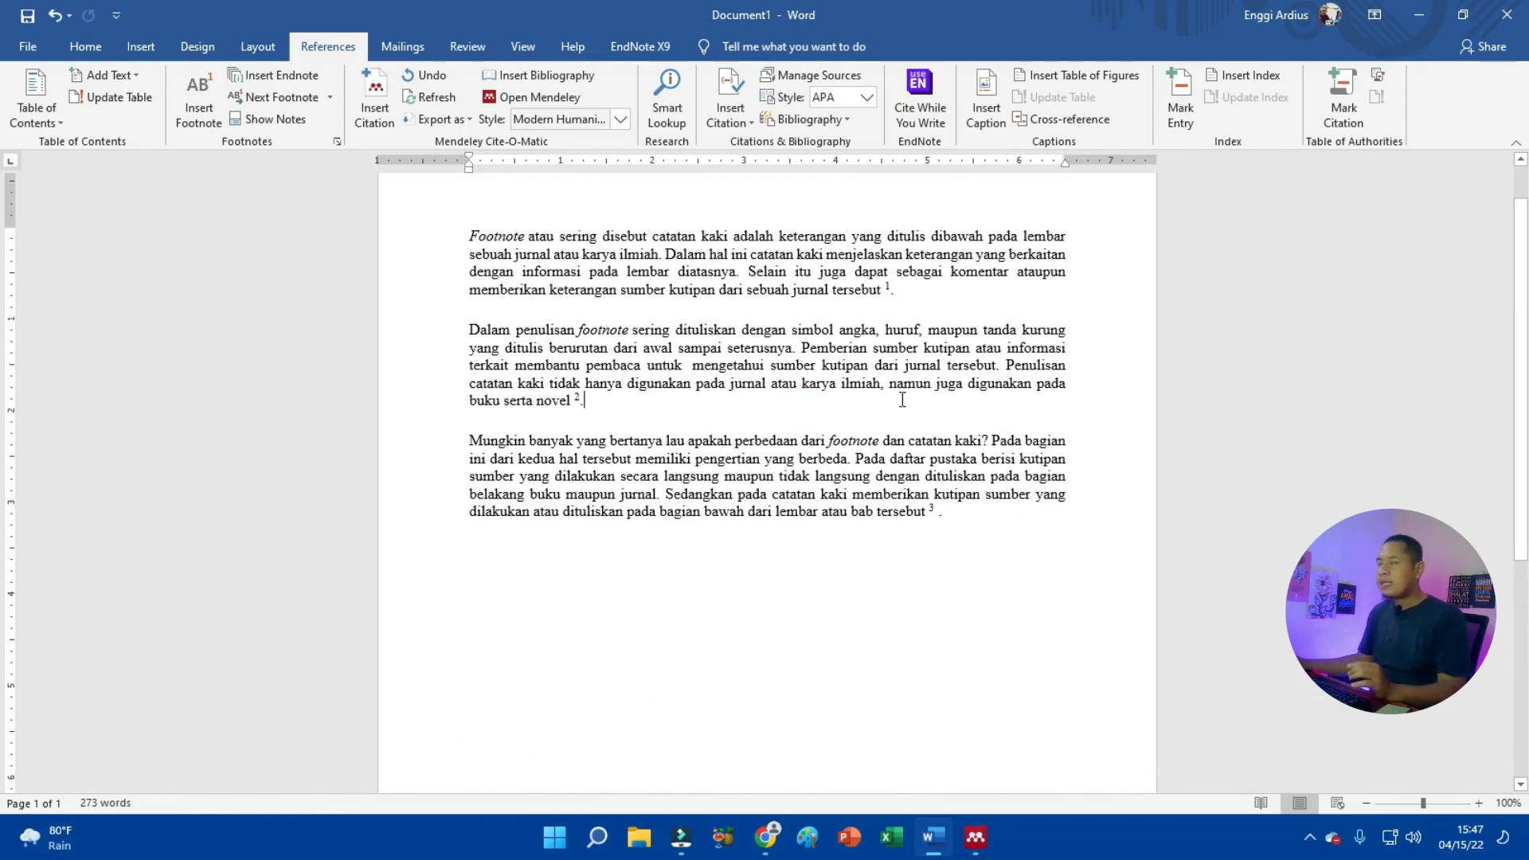
Delete the superscript footnote markers at the ends of all three paragraphs, removing their footnotes from the page.
double_click(886, 287)
key("Delete")
double_click(574, 398)
key("Delete")
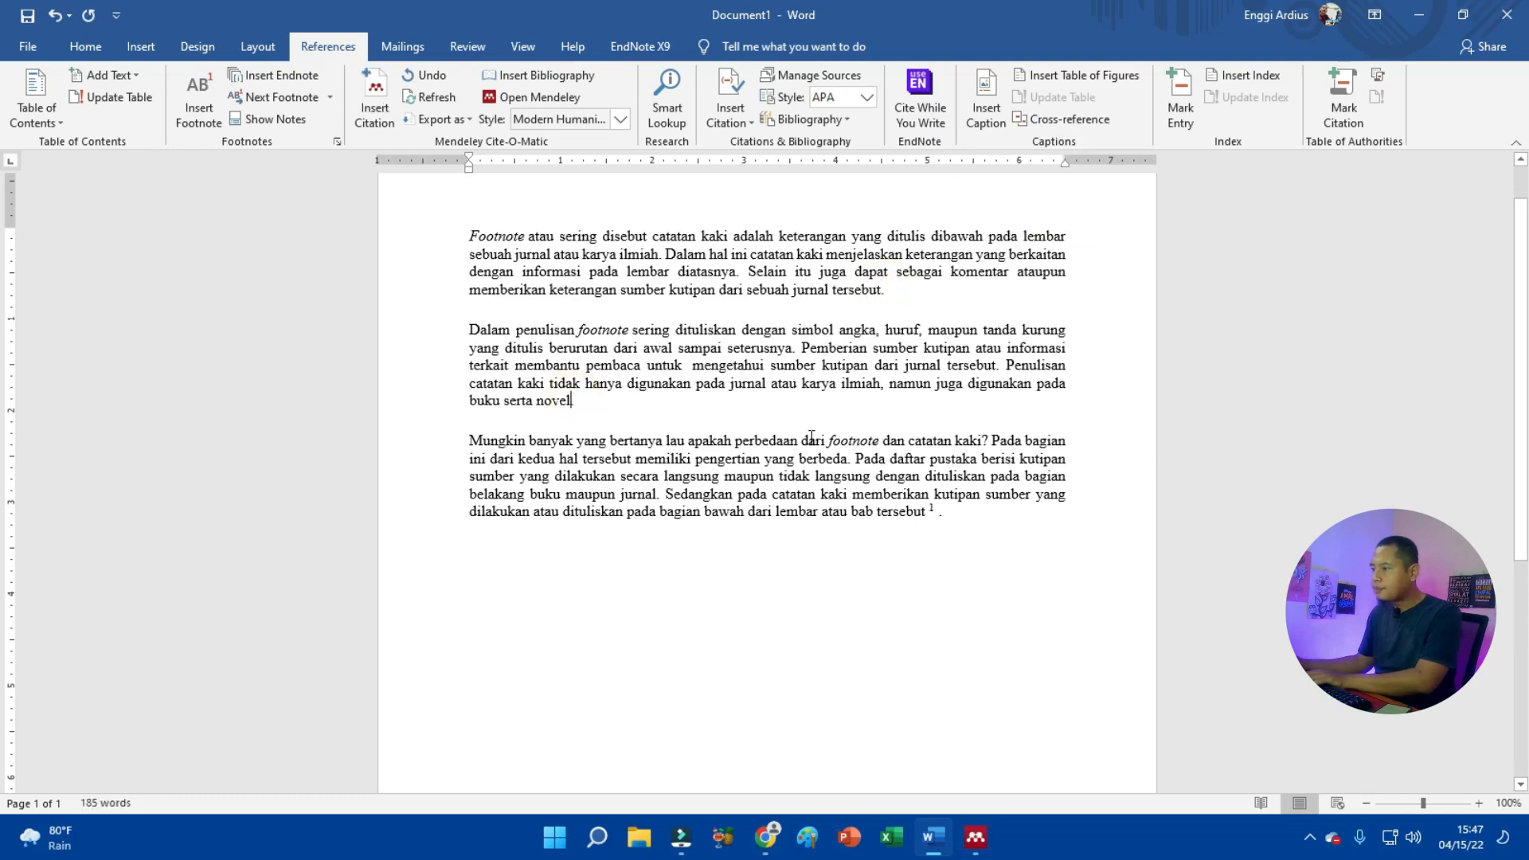
double_click(929, 507)
key("Delete")
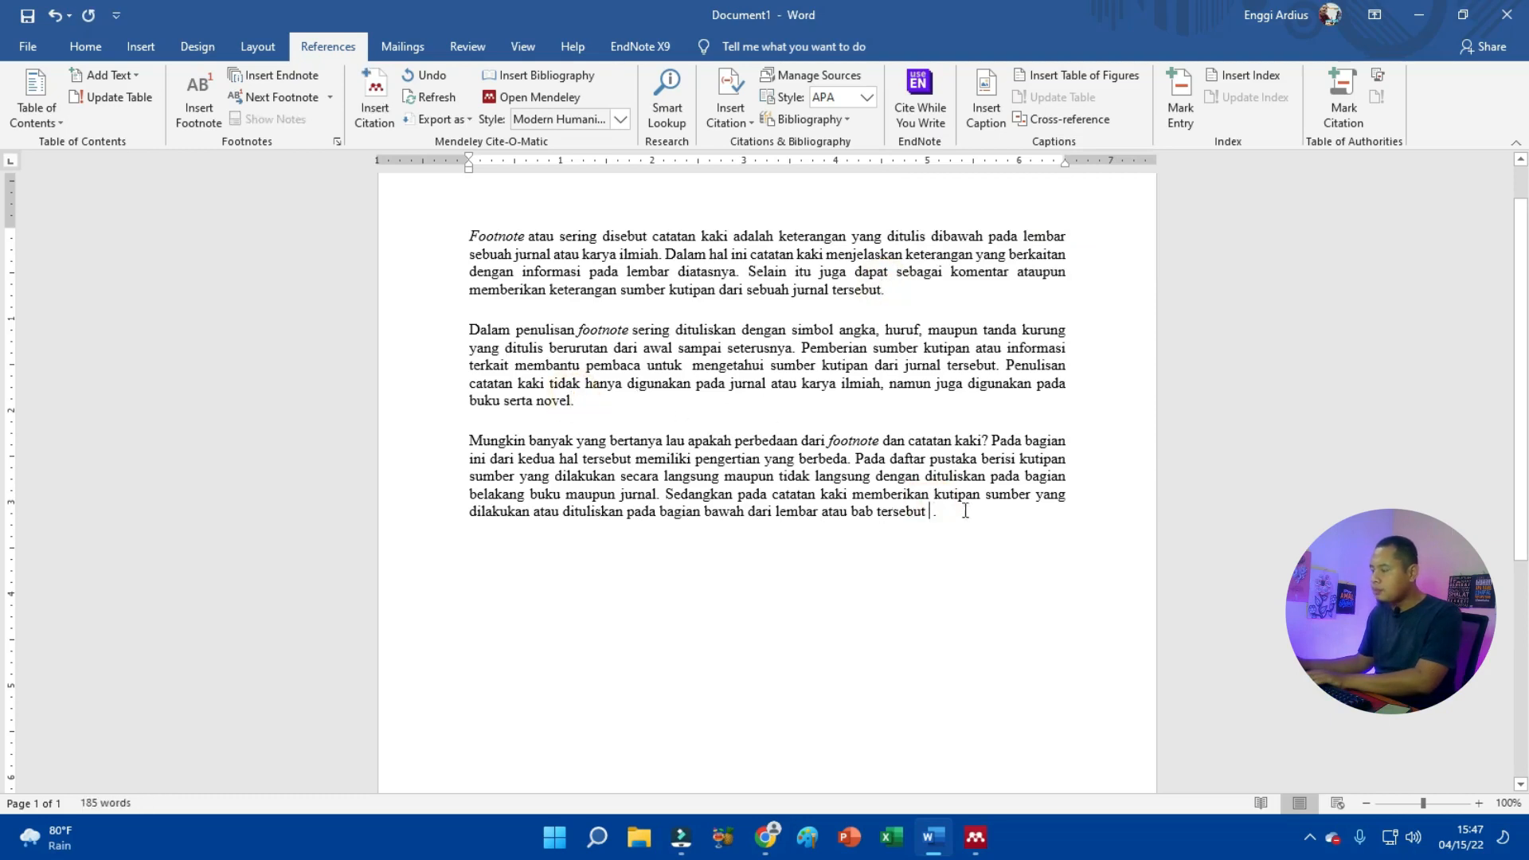
scroll(963, 478, "down", 4)
scroll(969, 451, "down", 3)
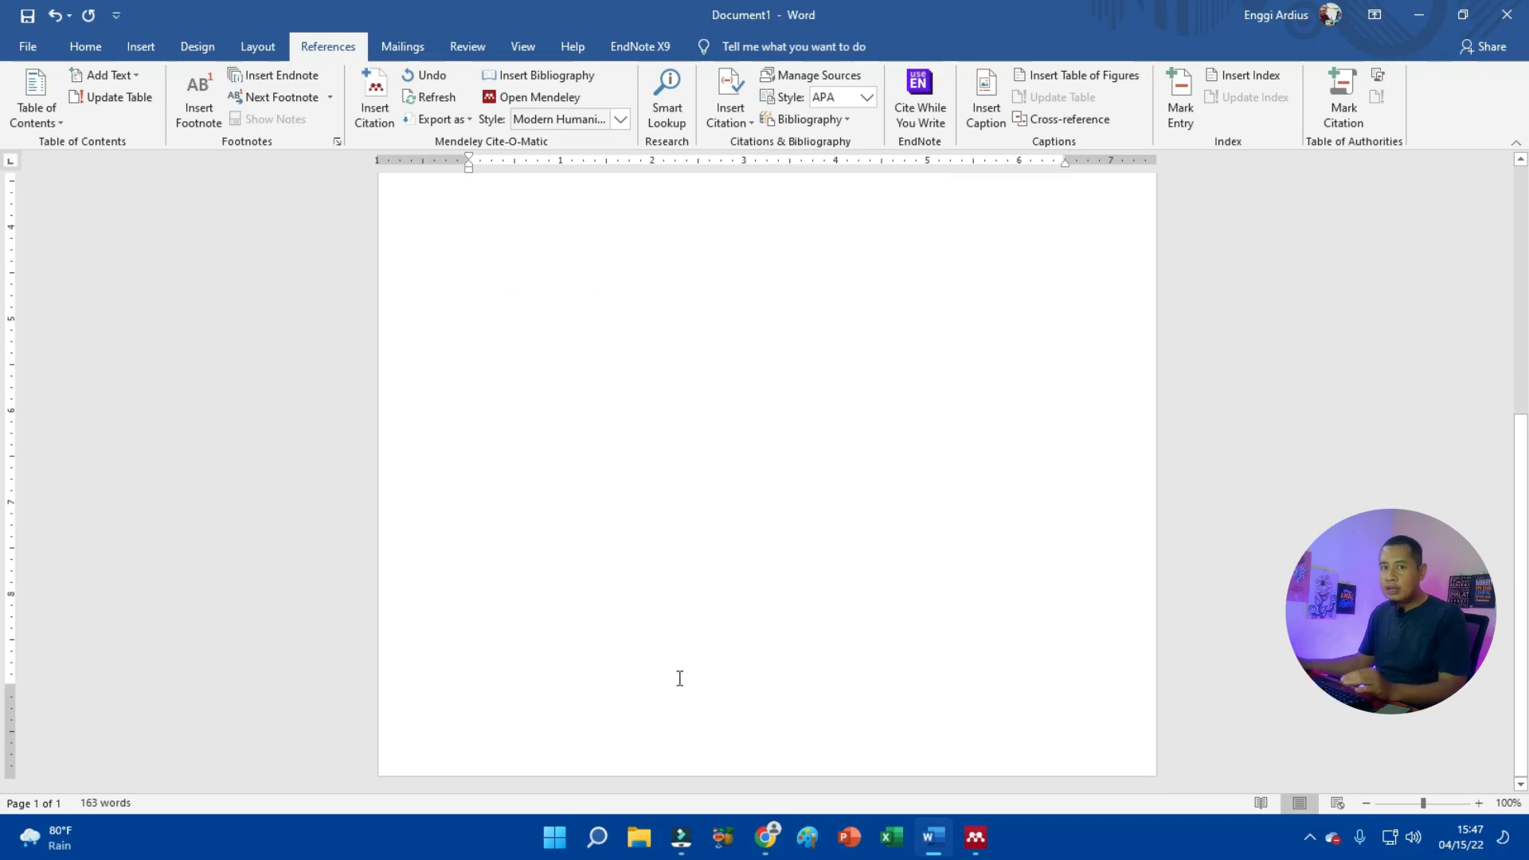
scroll(658, 675, "up", 4)
scroll(713, 637, "down", 3)
scroll(813, 581, "up", 4)
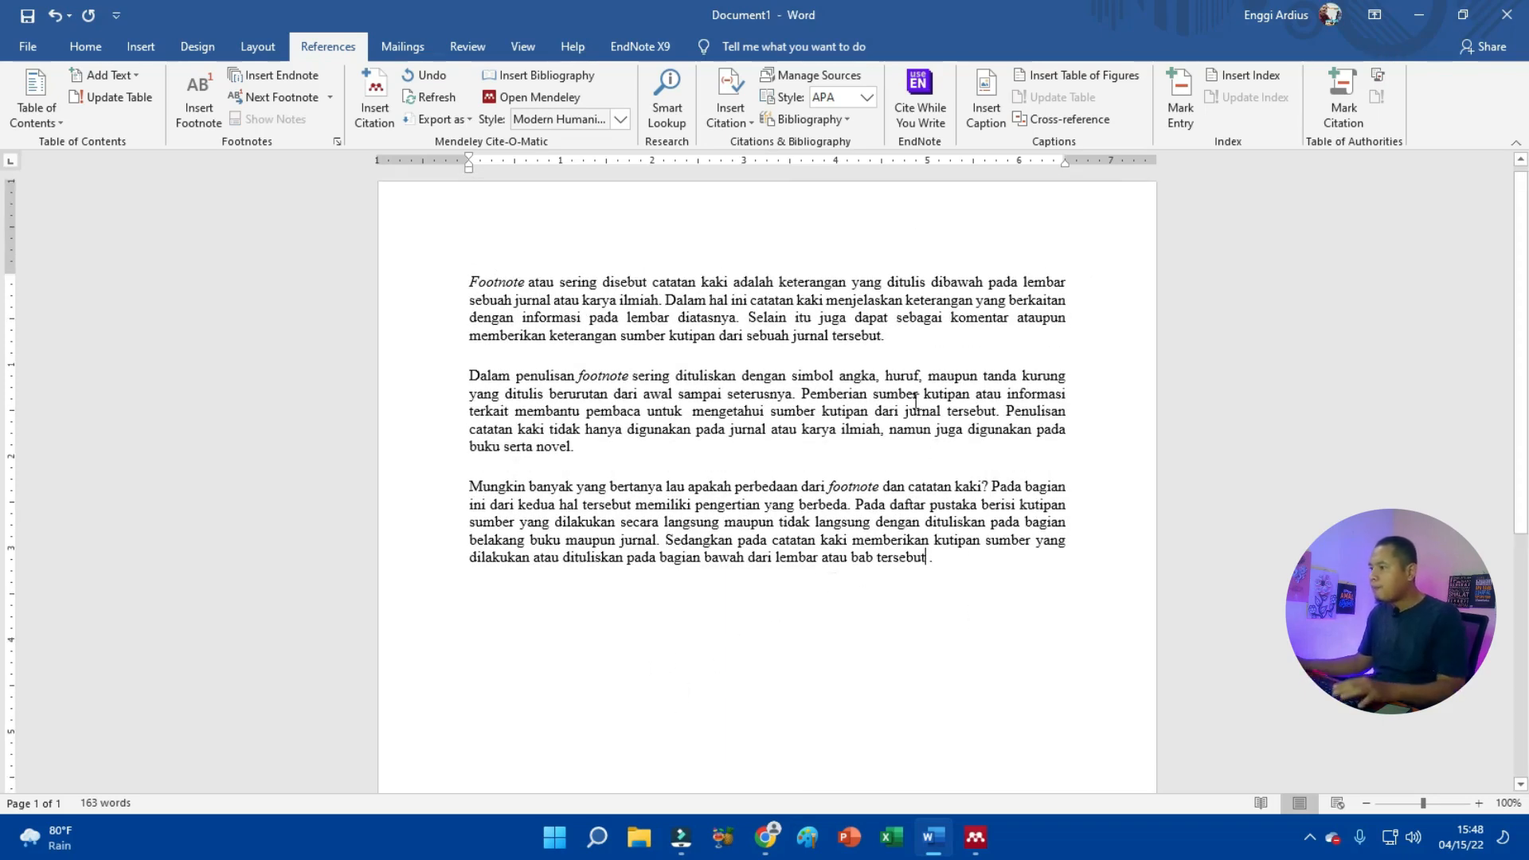
Reset the Mendeley citation style to American Psychological Association 7th edition and remove the stray space before the third paragraph's final period.
left_click(621, 118)
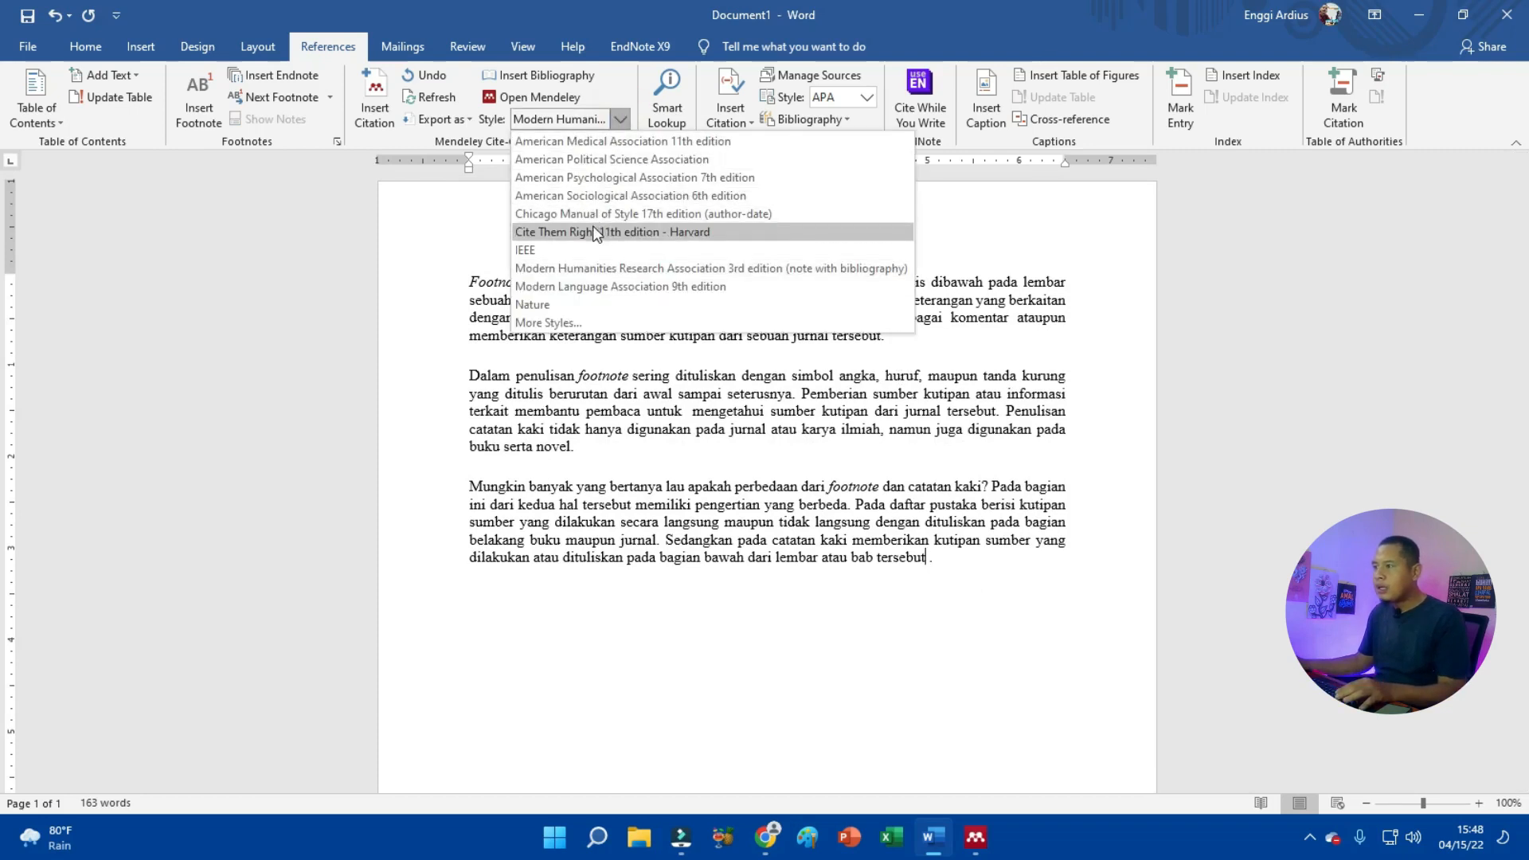
left_click(595, 177)
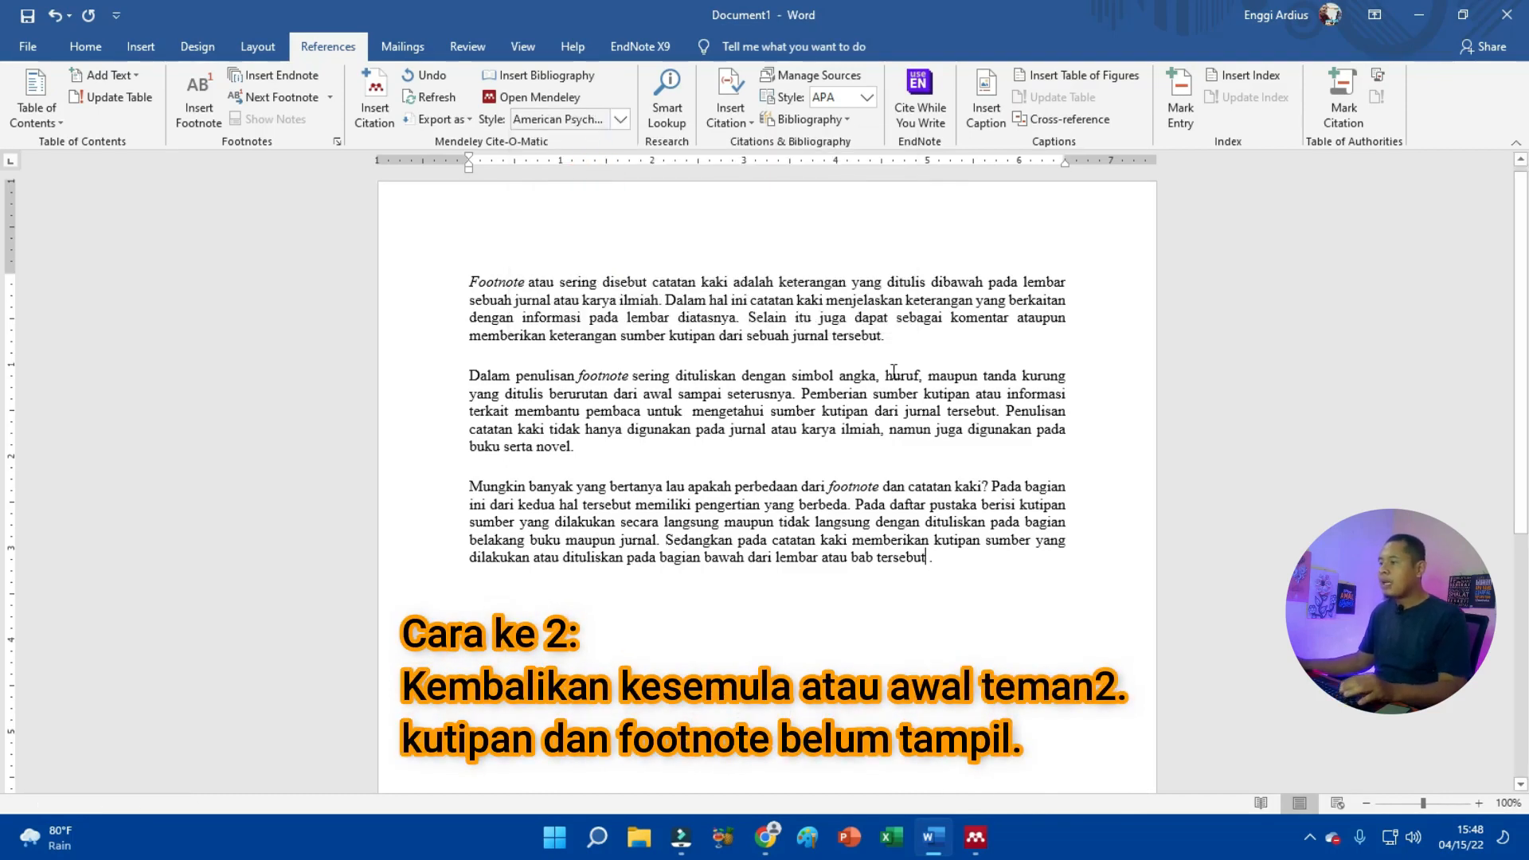
left_click(934, 566)
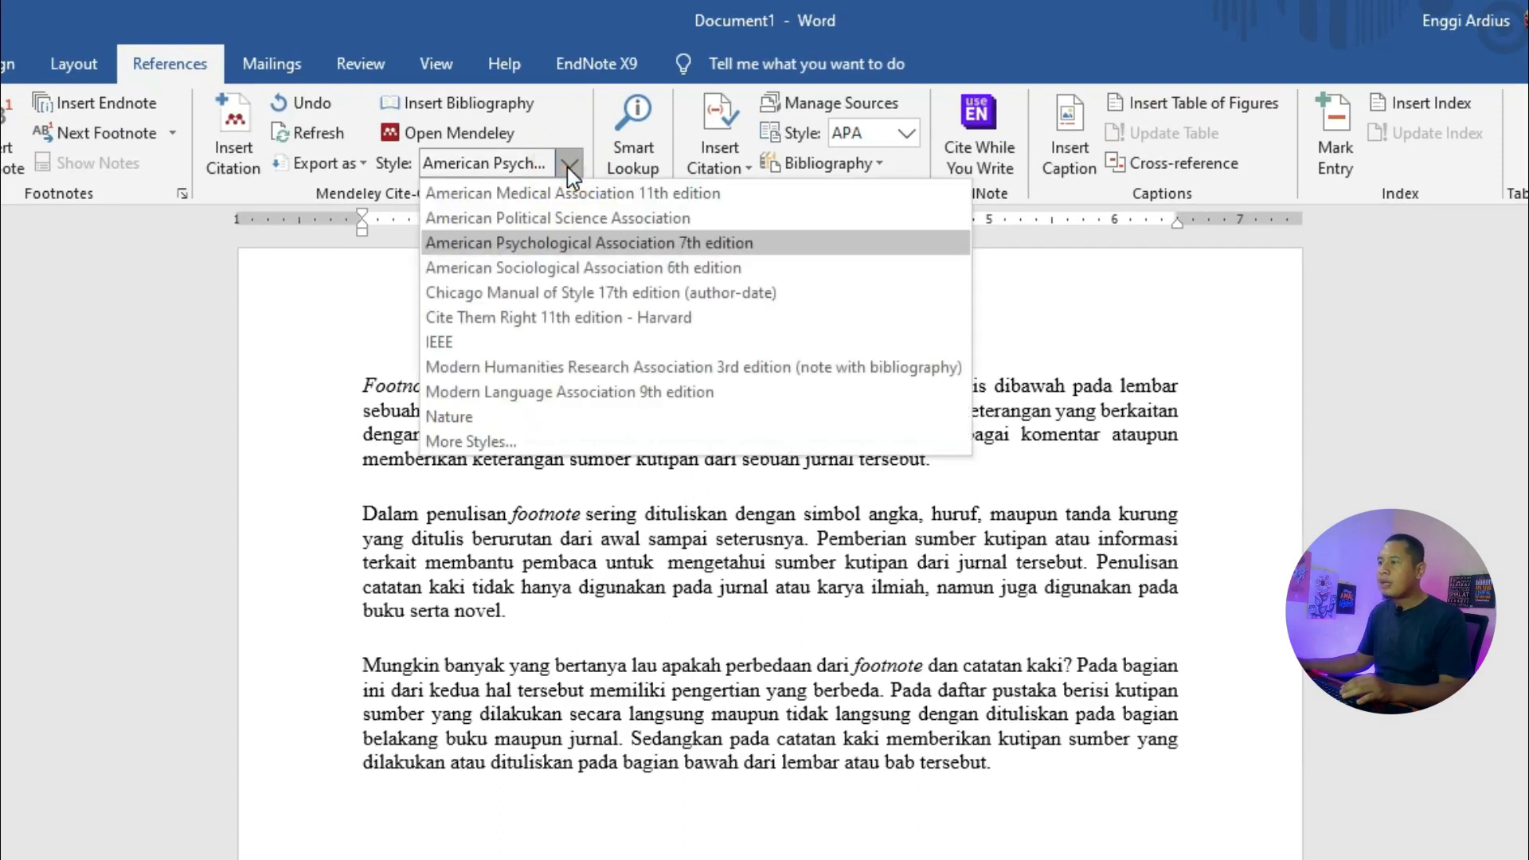
Set the Modern Humanities Research Association 3rd edition style and insert the 2020 "Pentingnya Pendidikan Karakter" Mendeley citation before the first paragraph's final period.
left_click(546, 368)
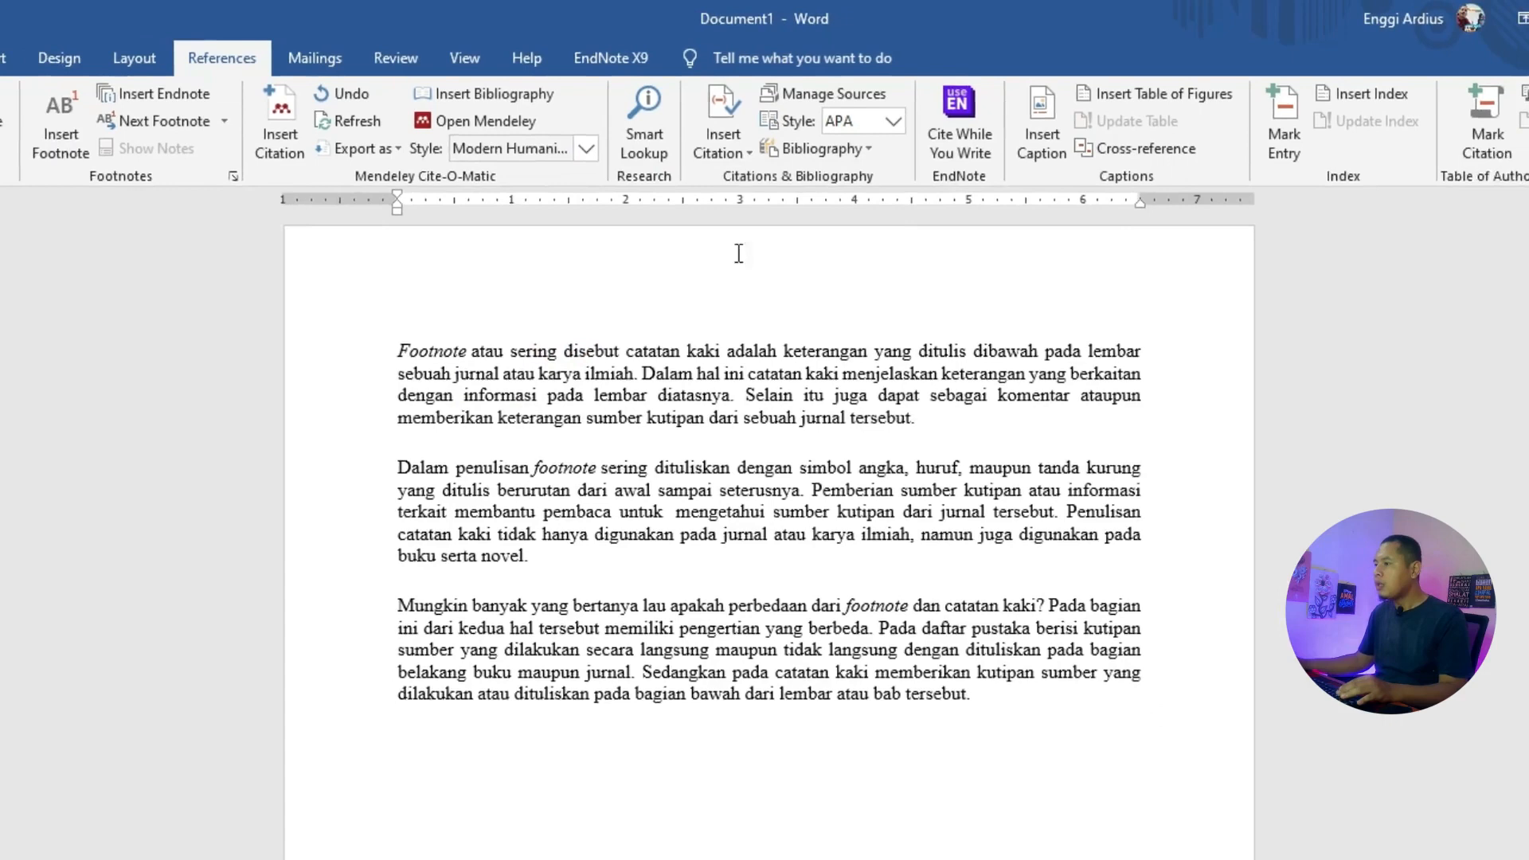
left_click(880, 340)
left_click(882, 340)
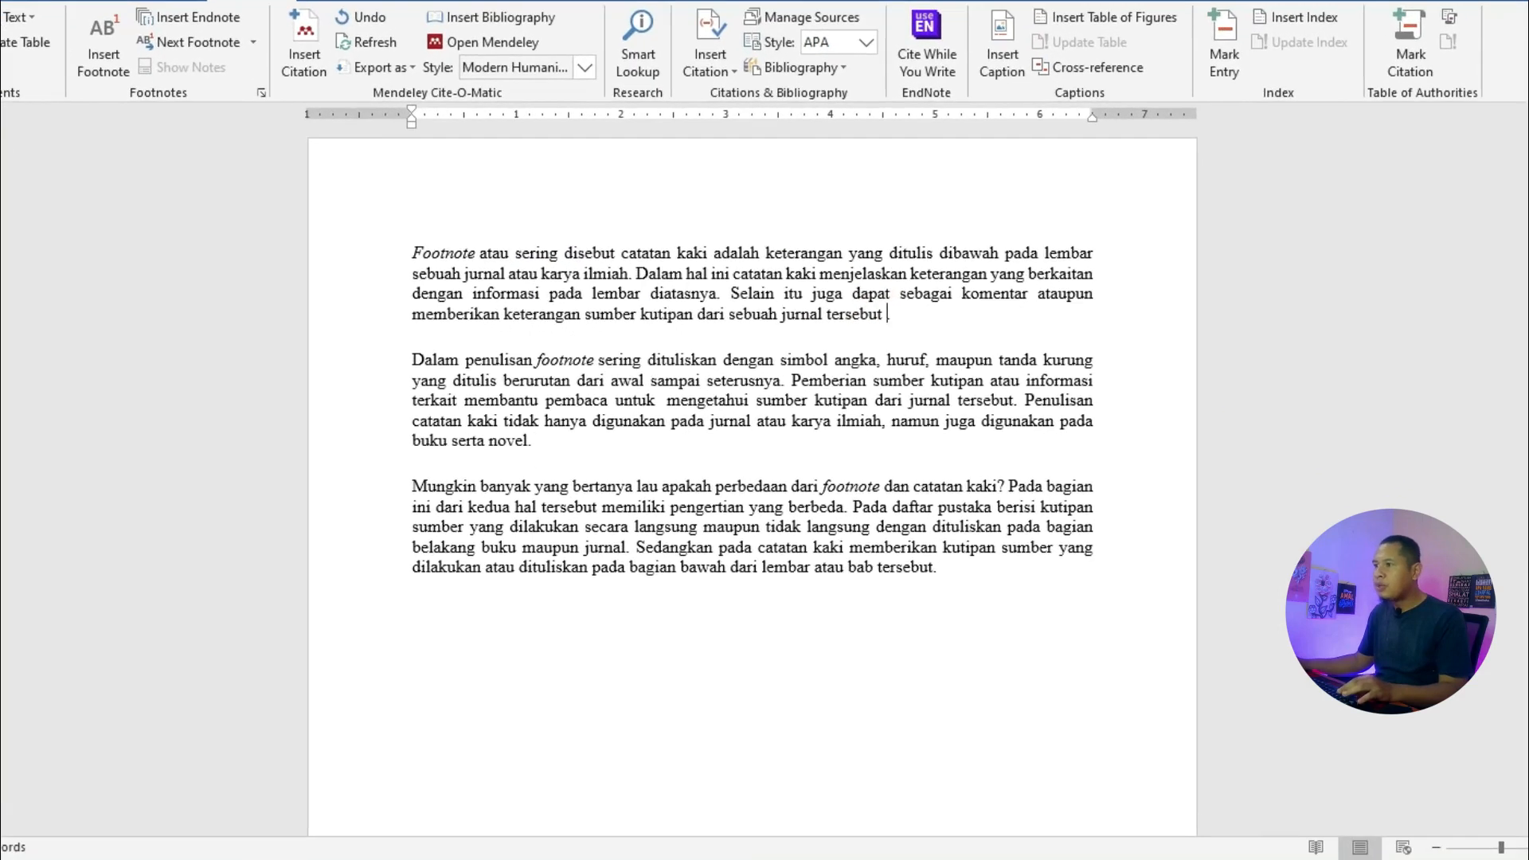
left_click(295, 48)
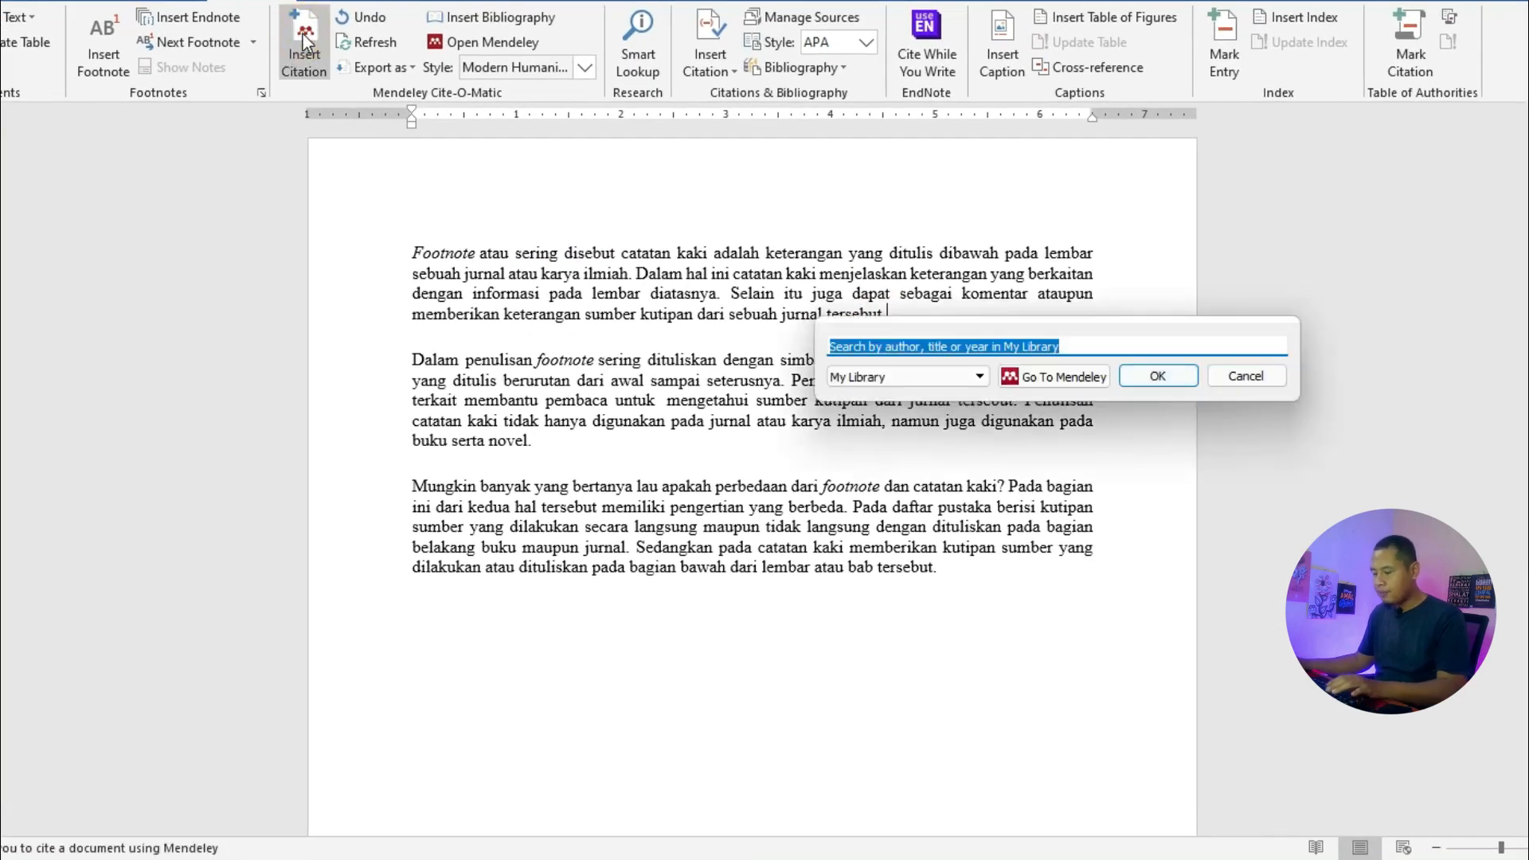
type("h")
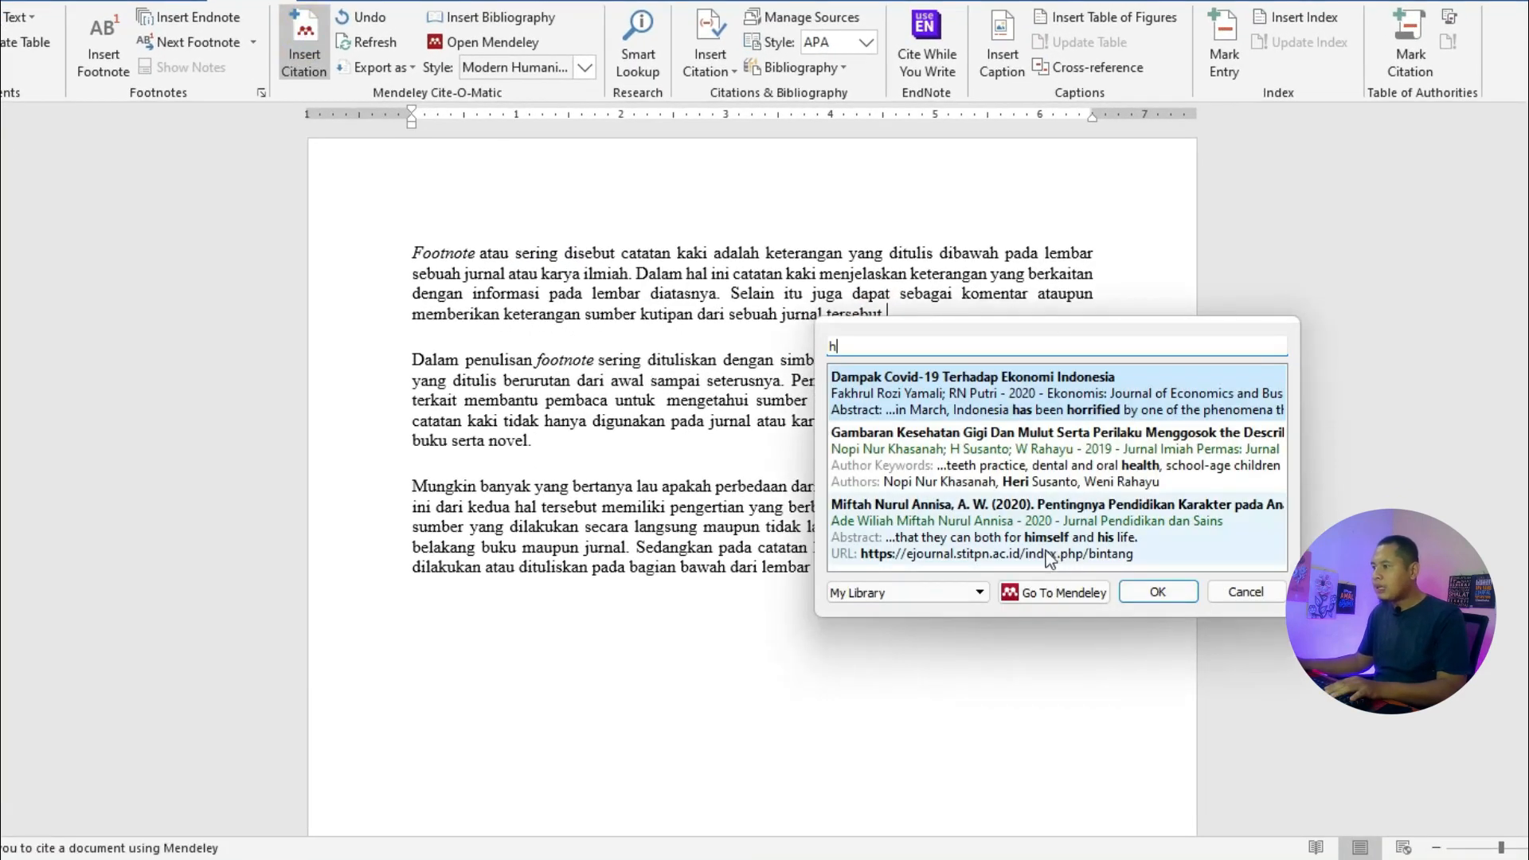
left_click(906, 531)
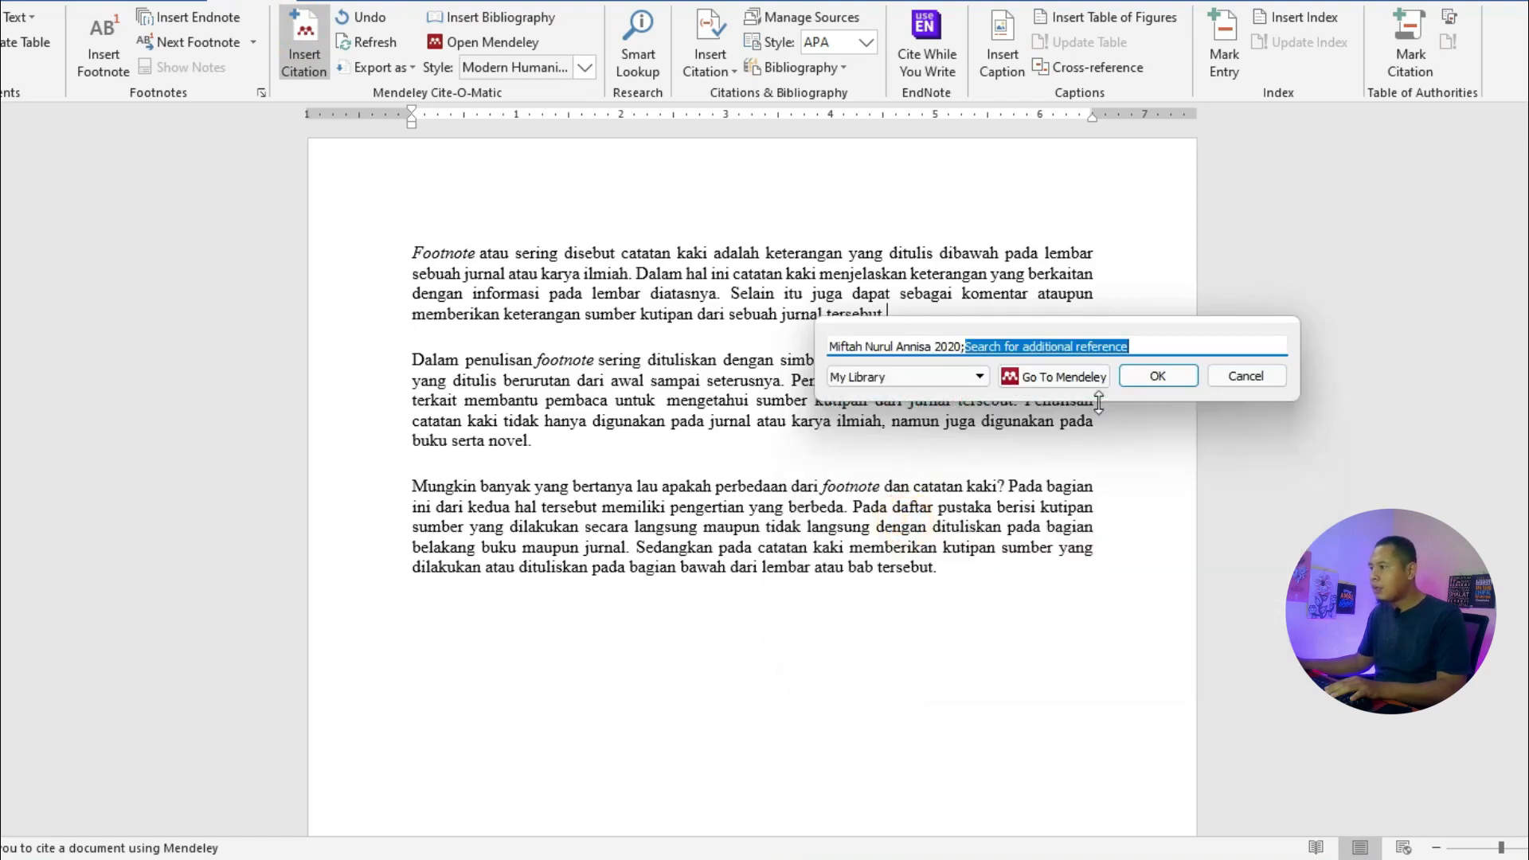
left_click(1158, 377)
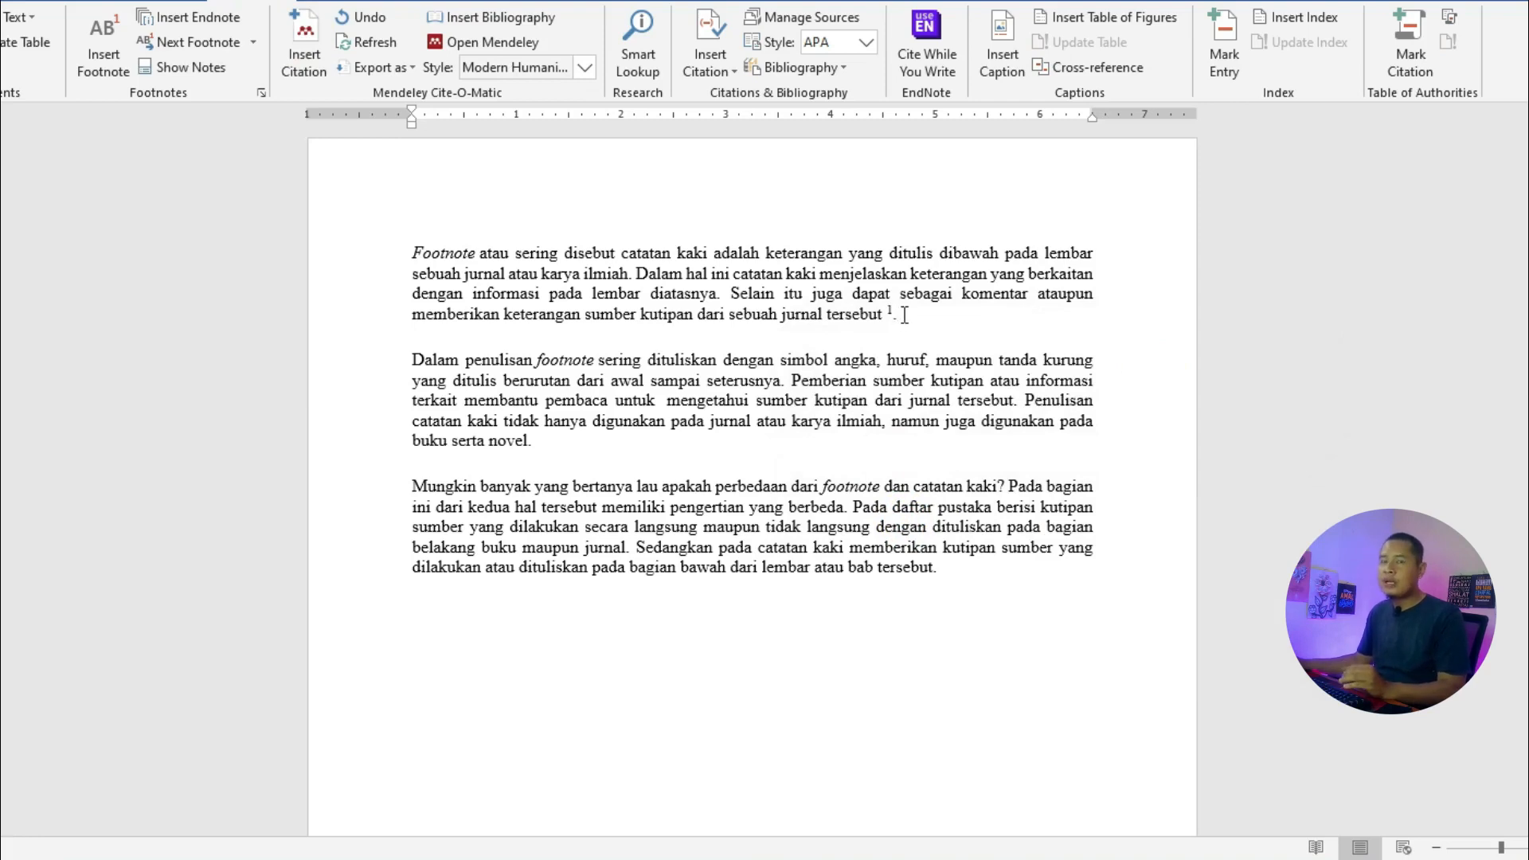
scroll(904, 314, "down", 3)
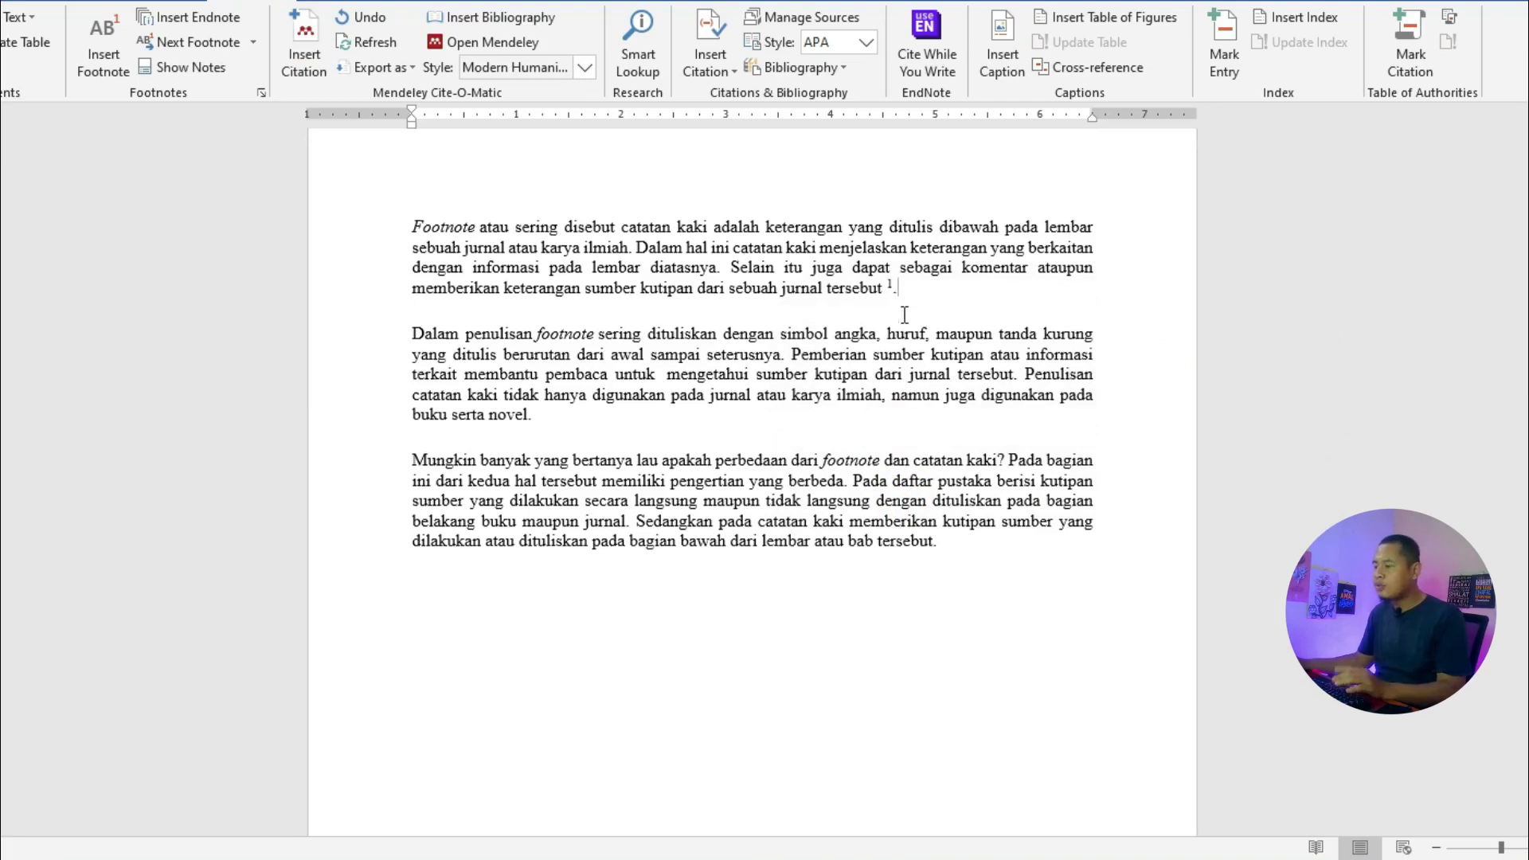
scroll(904, 311, "down", 5)
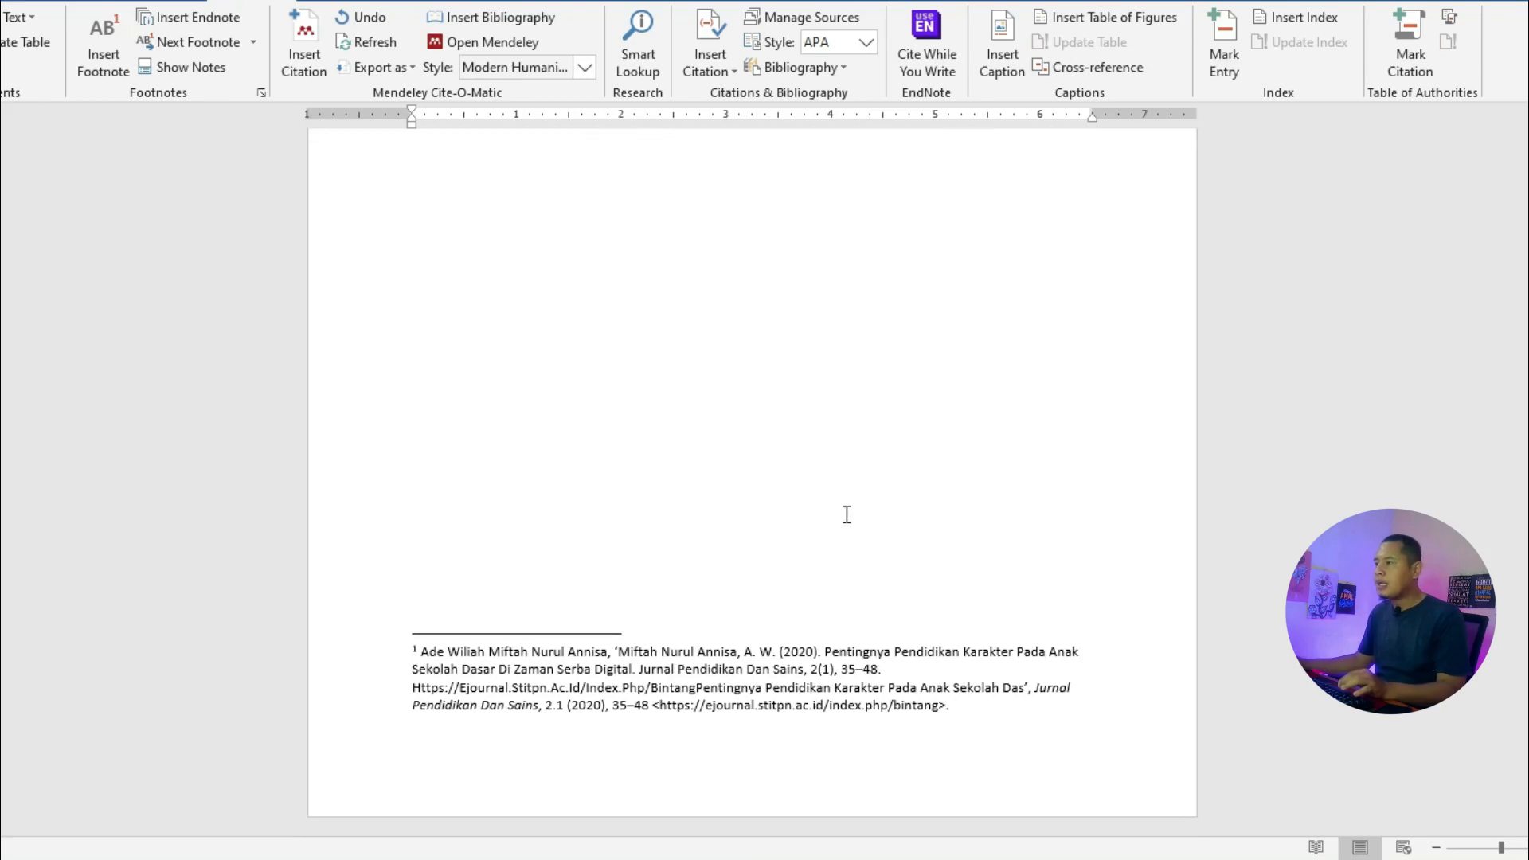
scroll(846, 514, "up", 6)
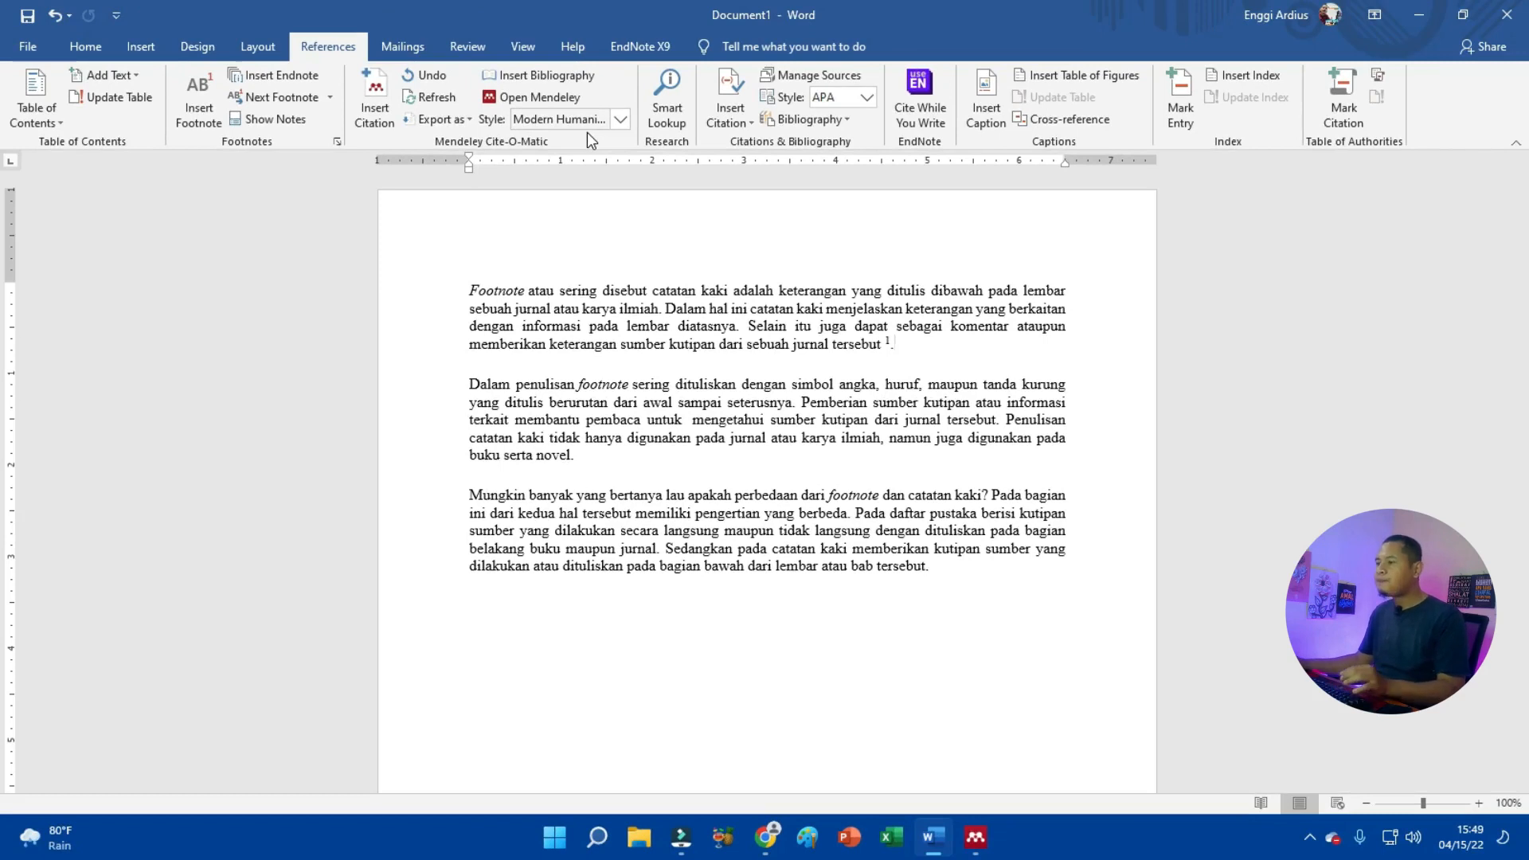
Insert a manual Word footnote before the second paragraph's final period and fill it with random placeholder text.
left_click(553, 471)
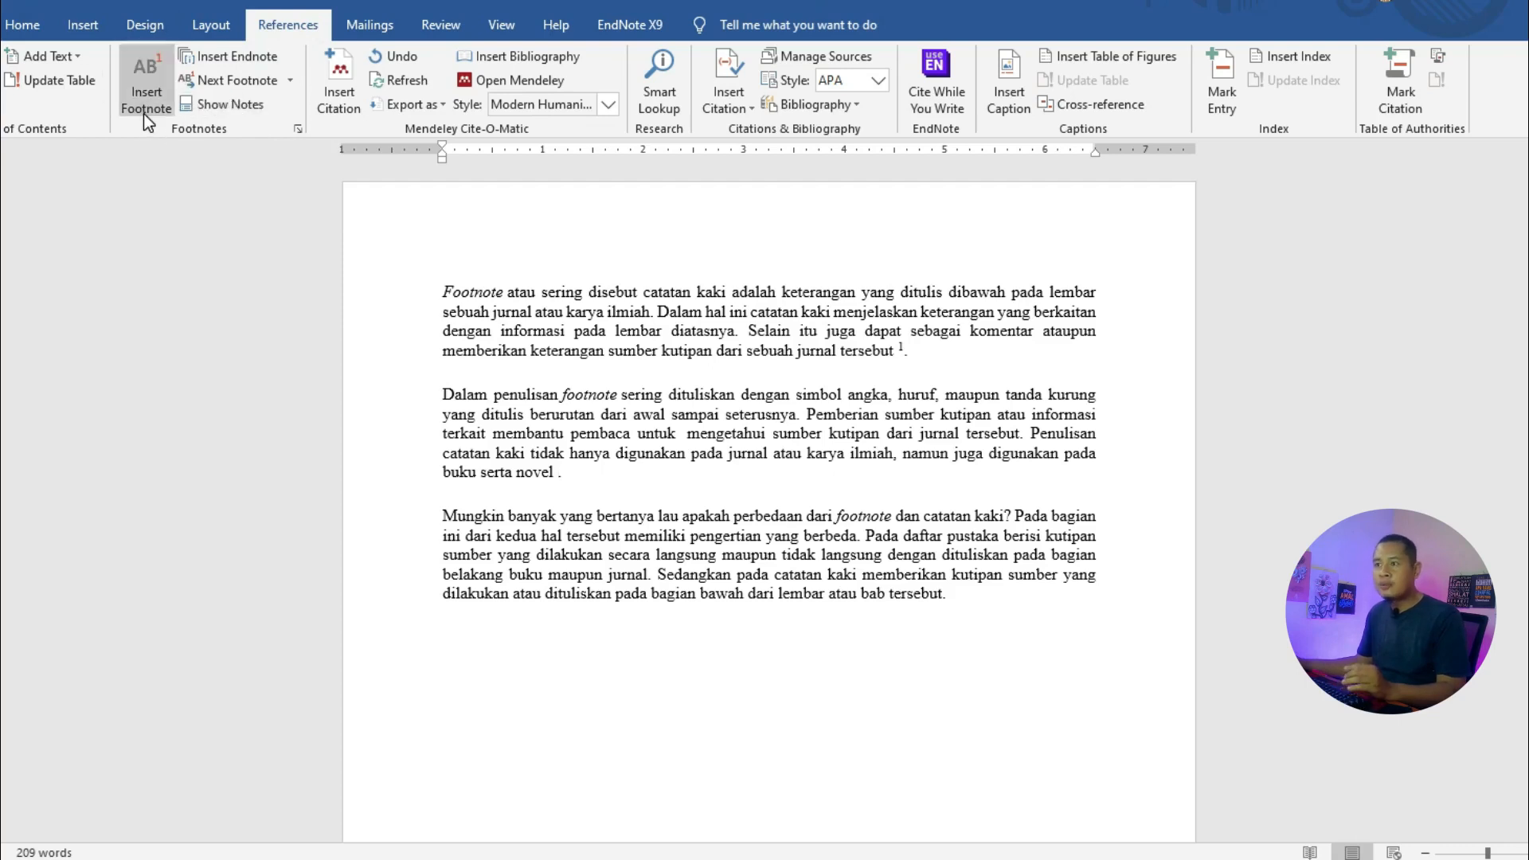
left_click(151, 94)
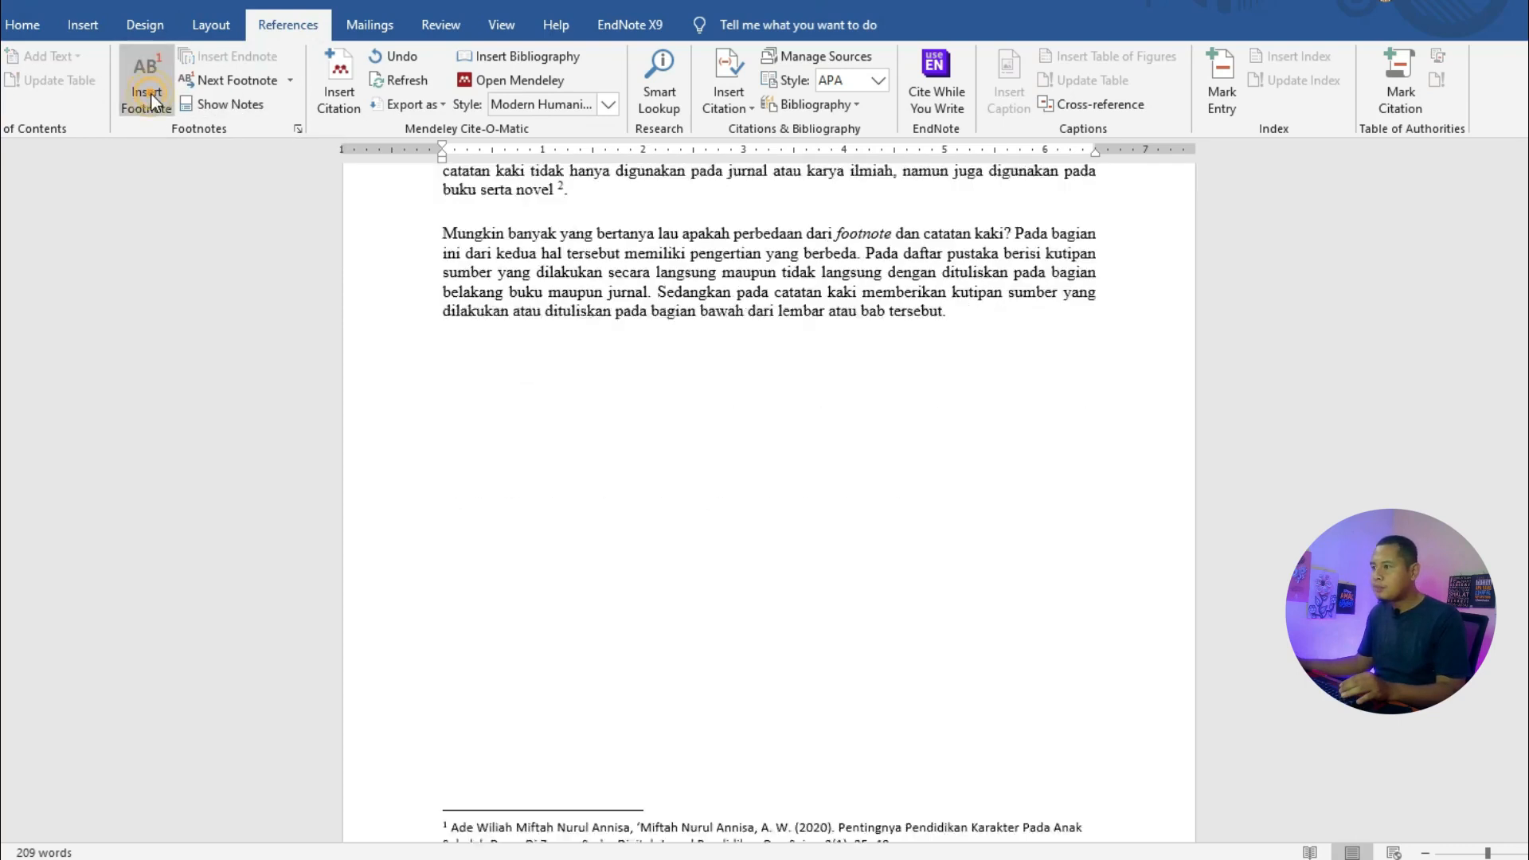
scroll(637, 326, "up", 5)
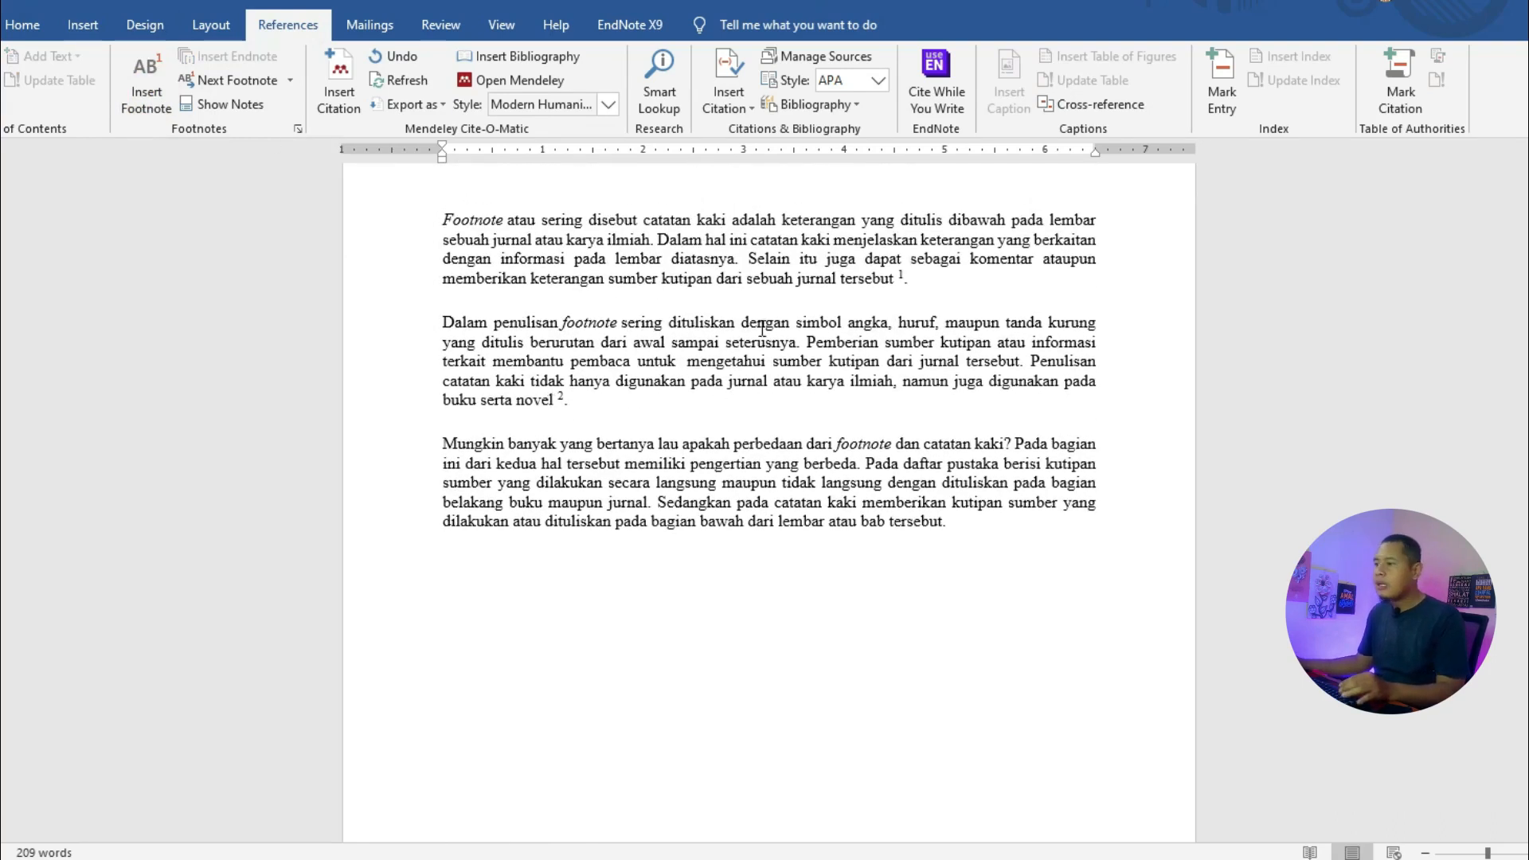
scroll(762, 328, "down", 5)
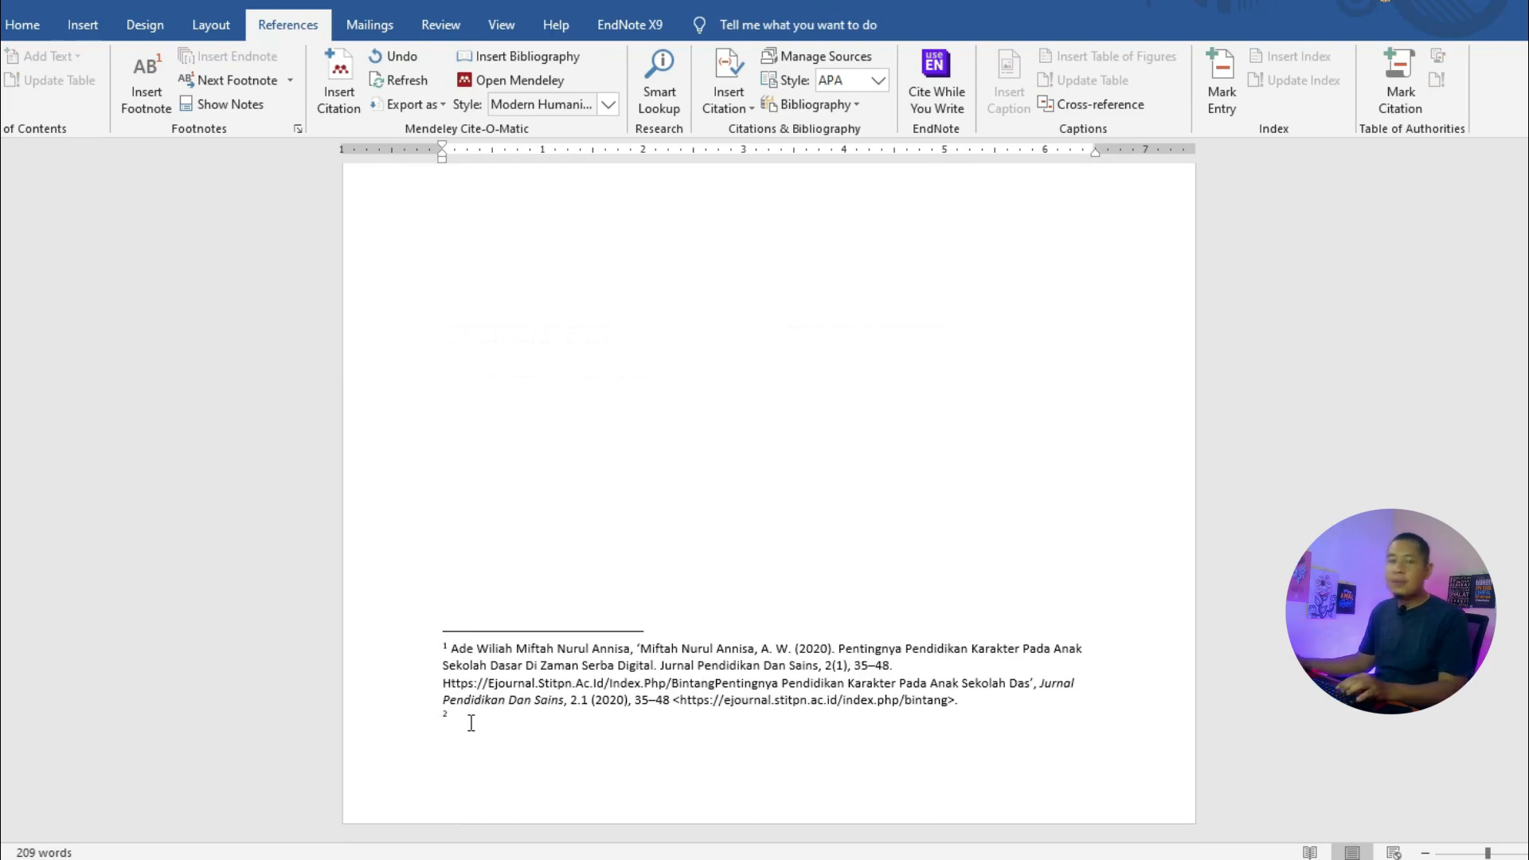
type("bfbafkjbafkjbakjbafkjbafkjbafjb")
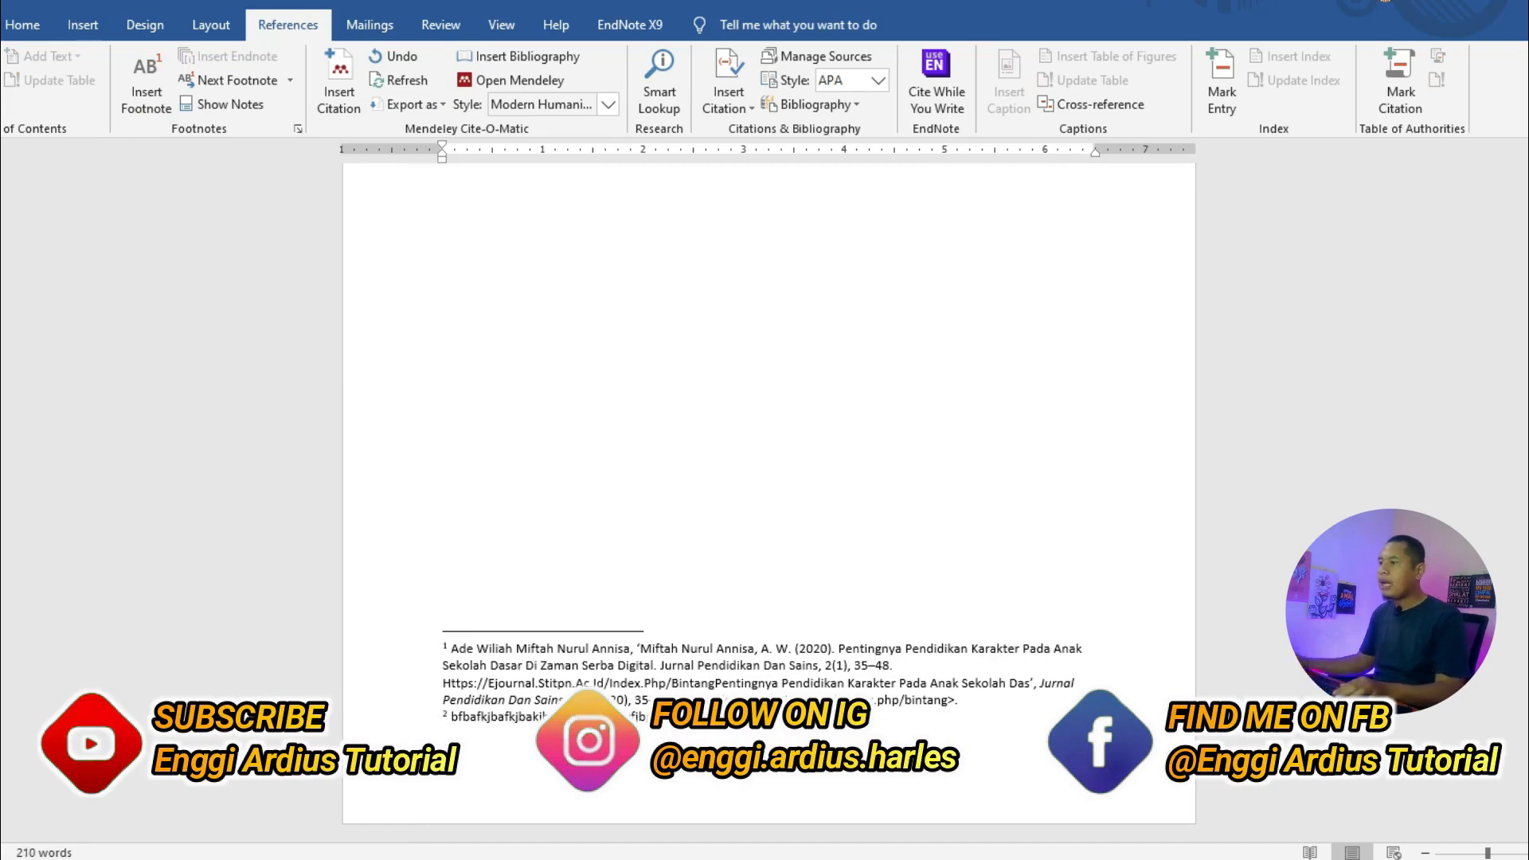
scroll(765, 629, "up", 5)
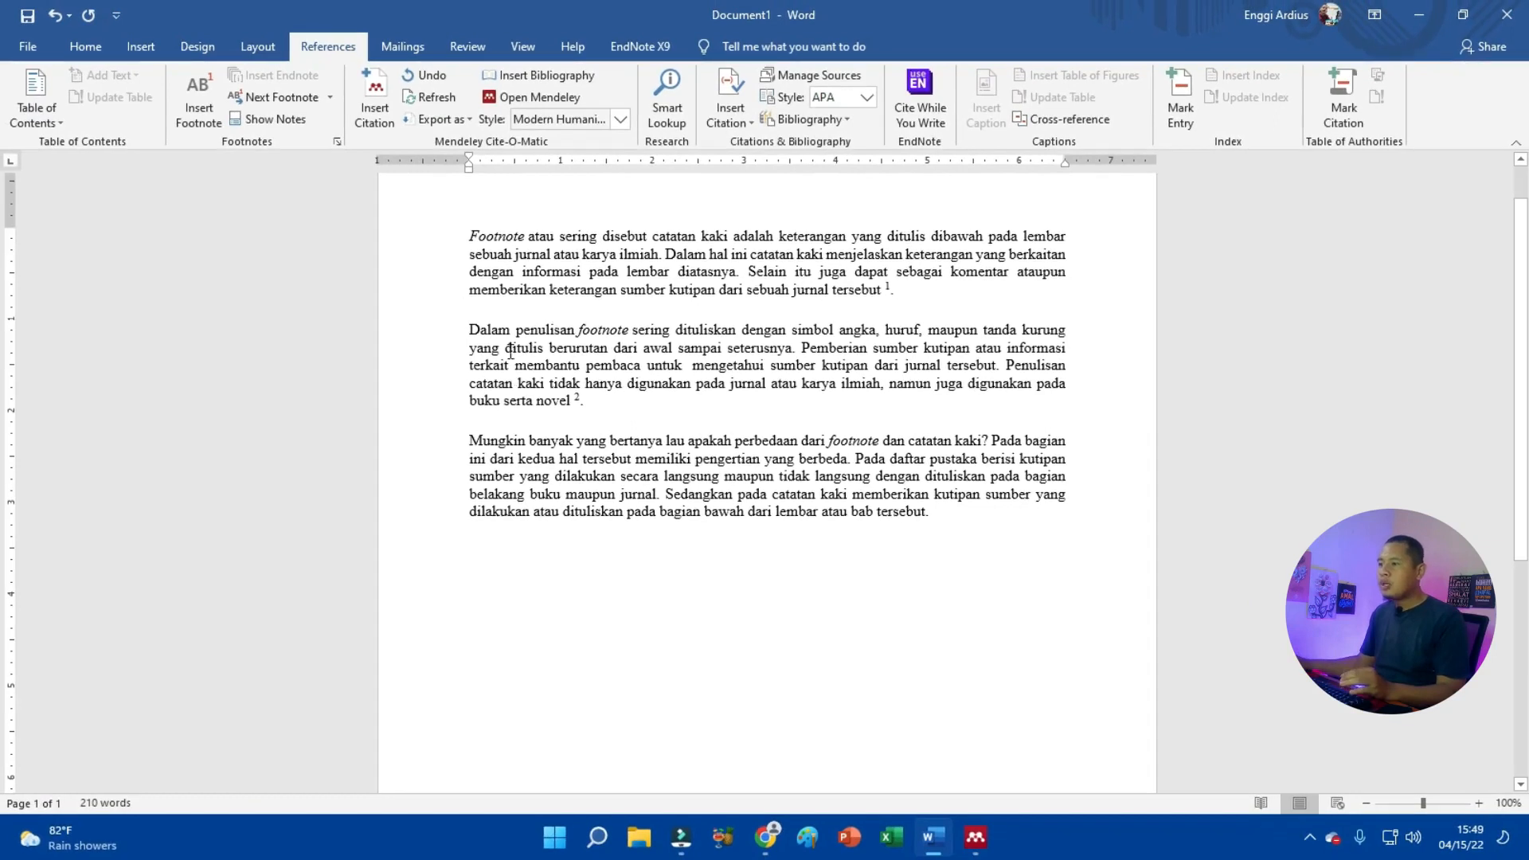
Compare the second paragraph and its marker with the manually written footnote below the Mendeley one.
left_click_drag(473, 329, 582, 403)
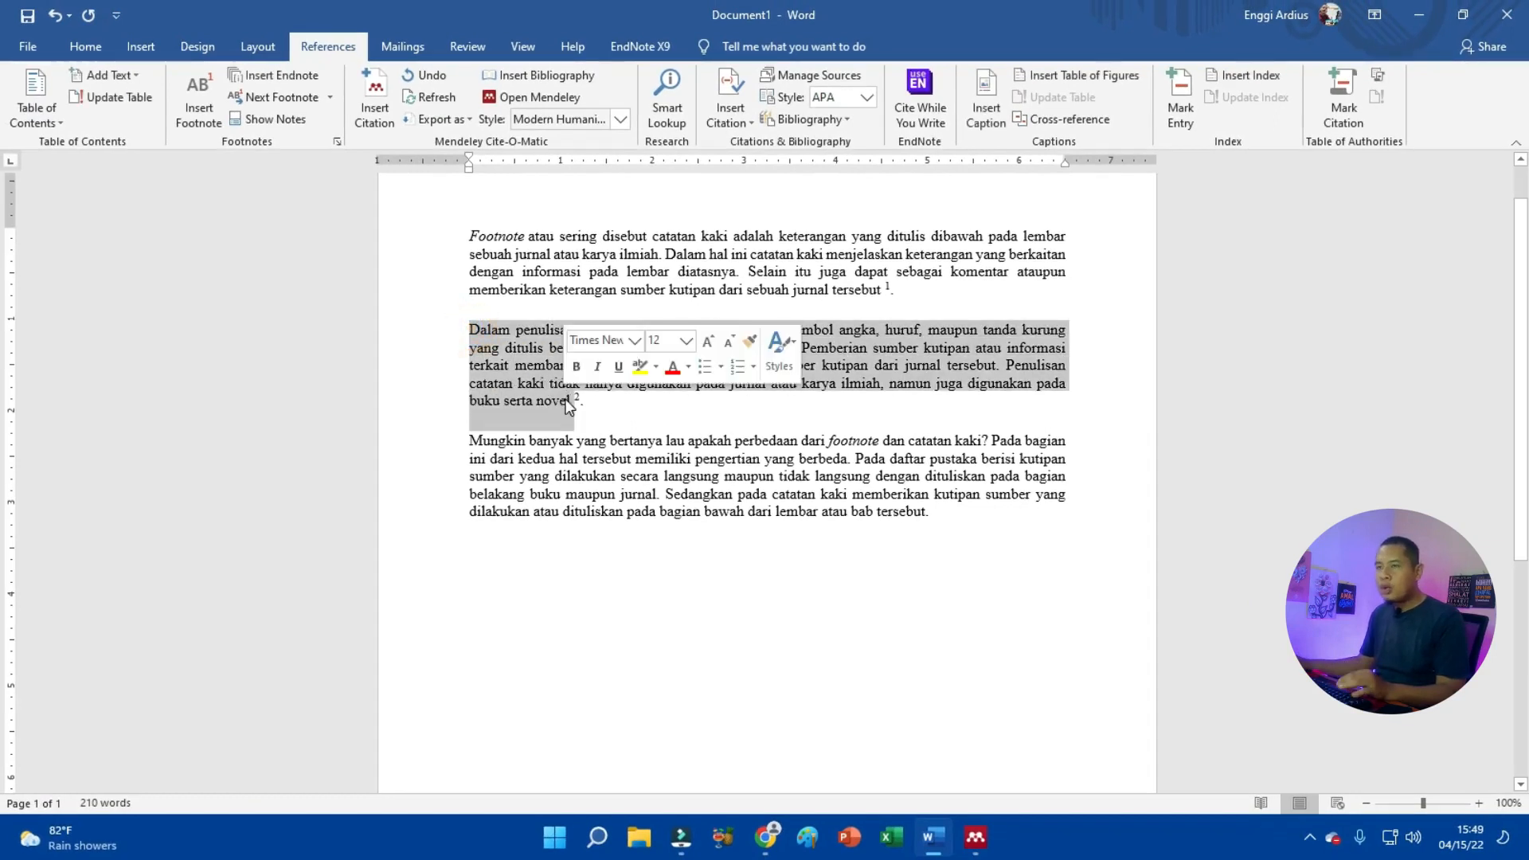
left_click(884, 375)
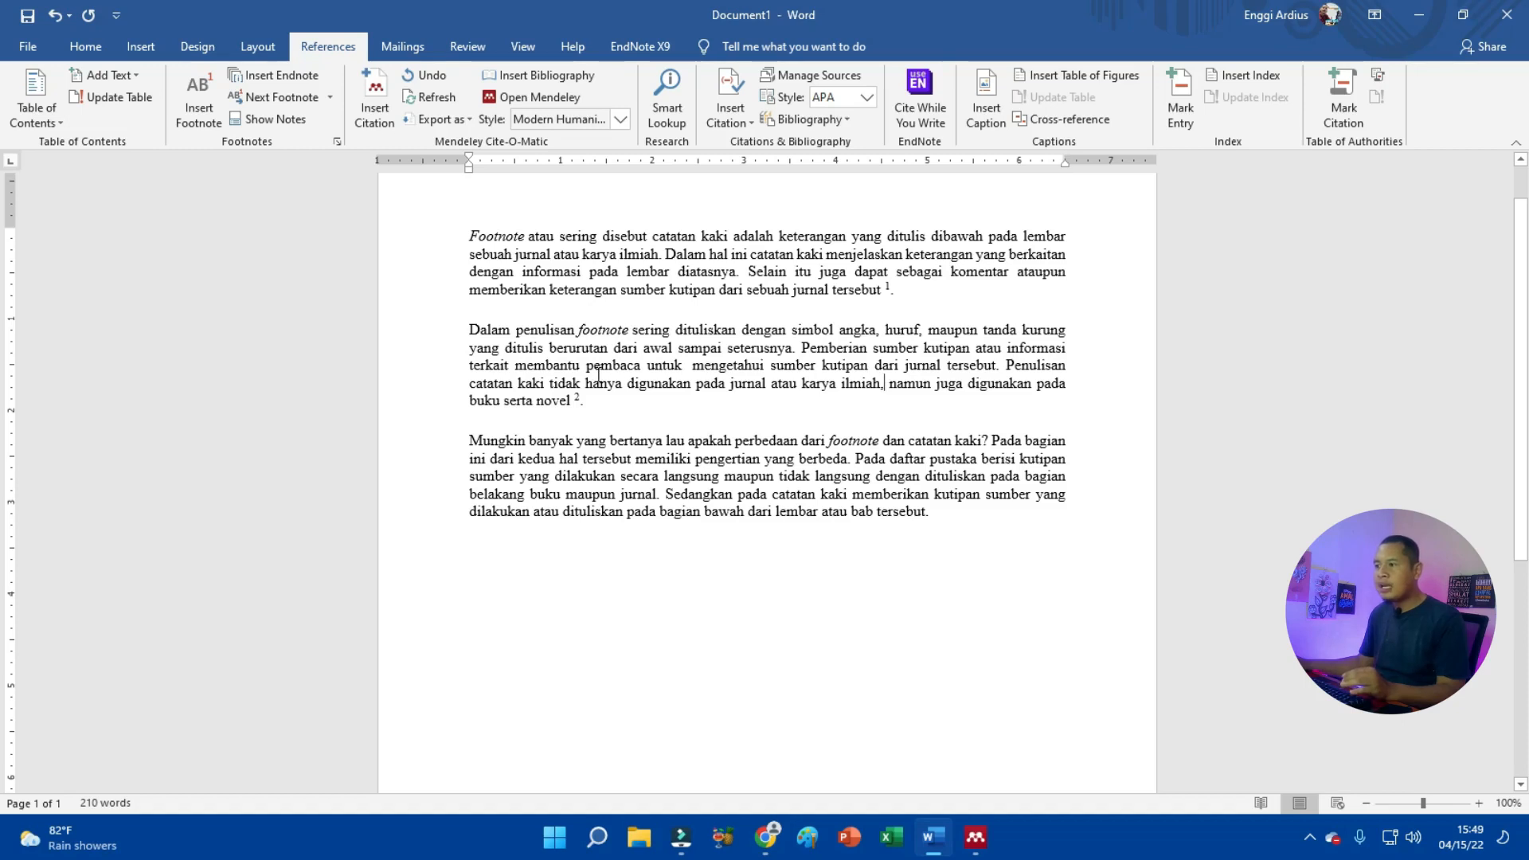
scroll(713, 379, "down", 8)
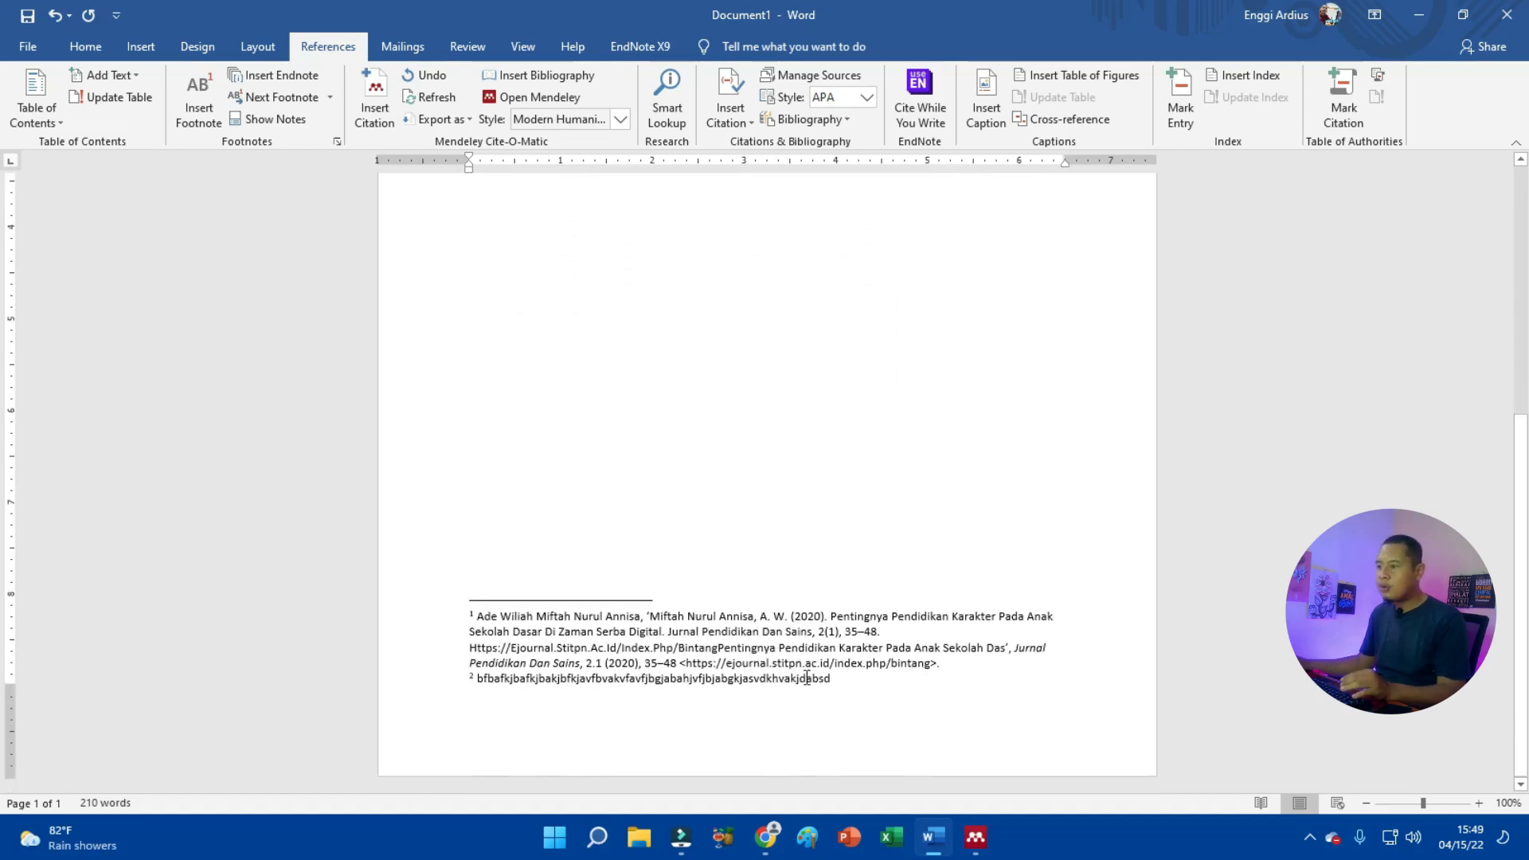
left_click(480, 678)
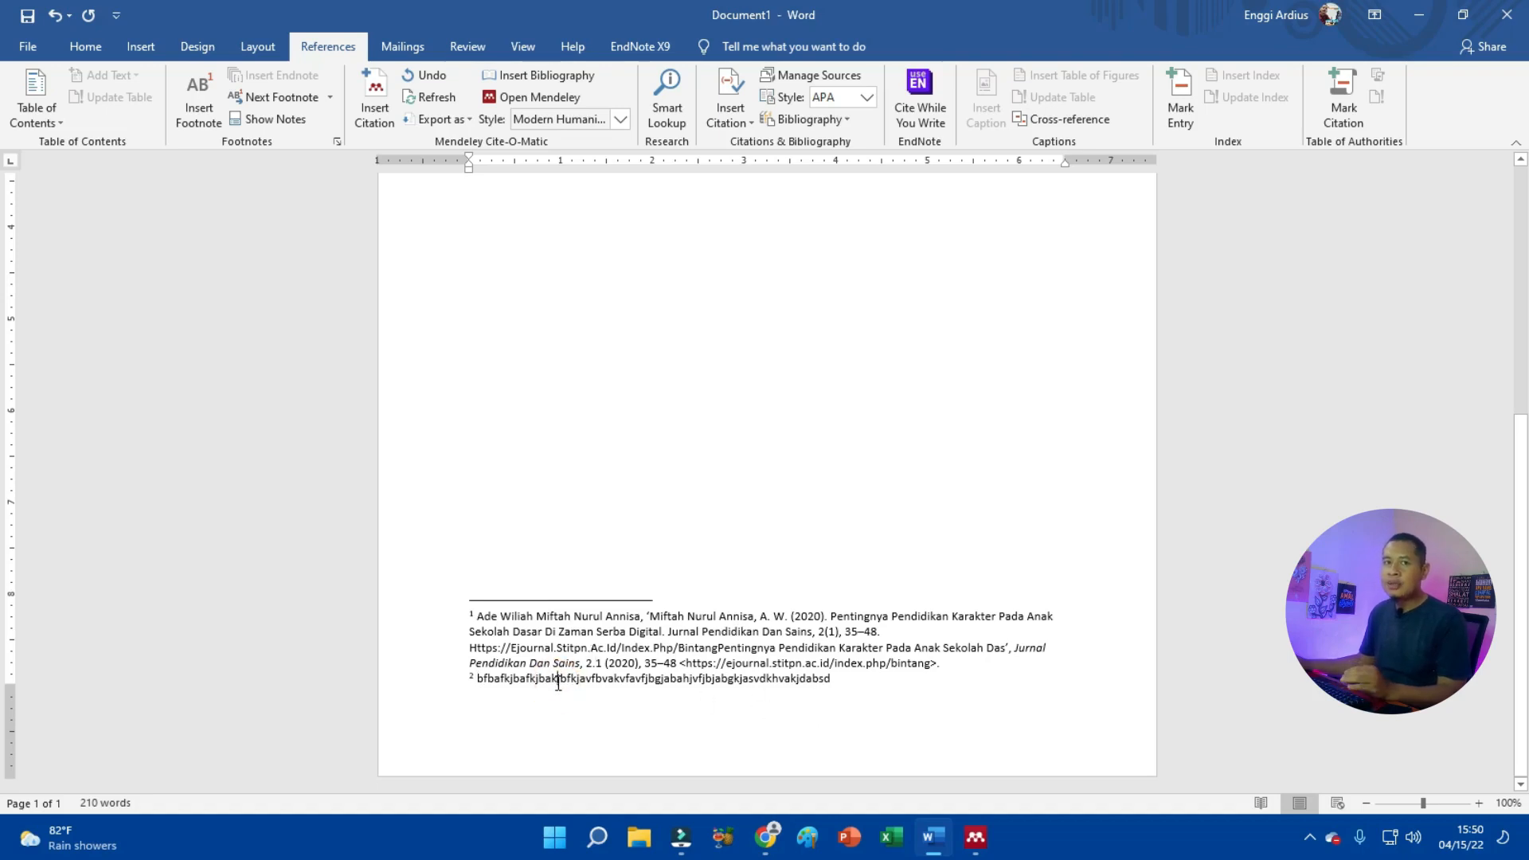
scroll(737, 547, "up", 8)
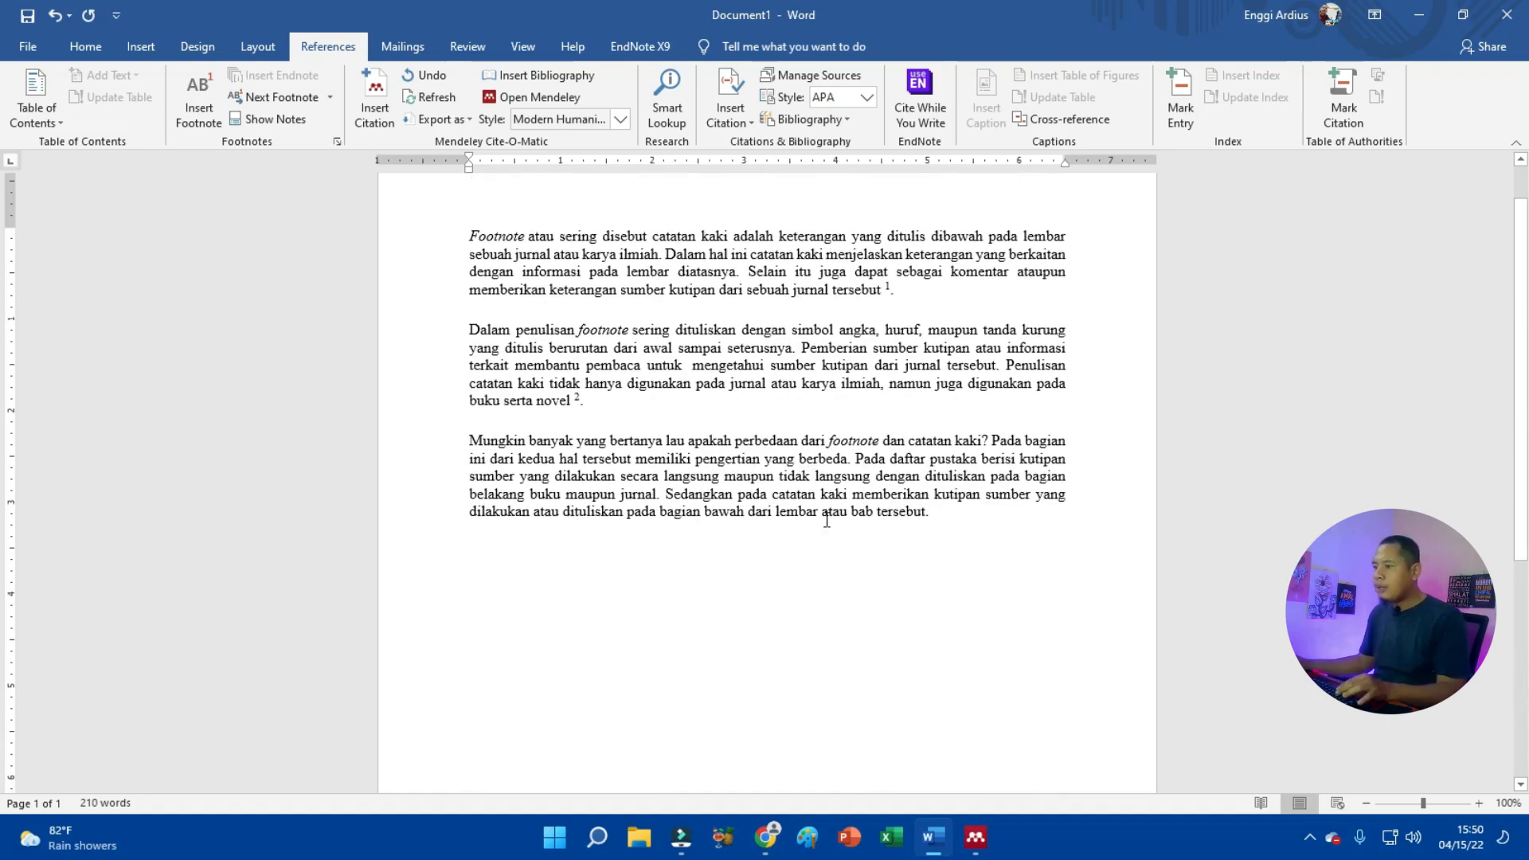
scroll(787, 408, "down", 7)
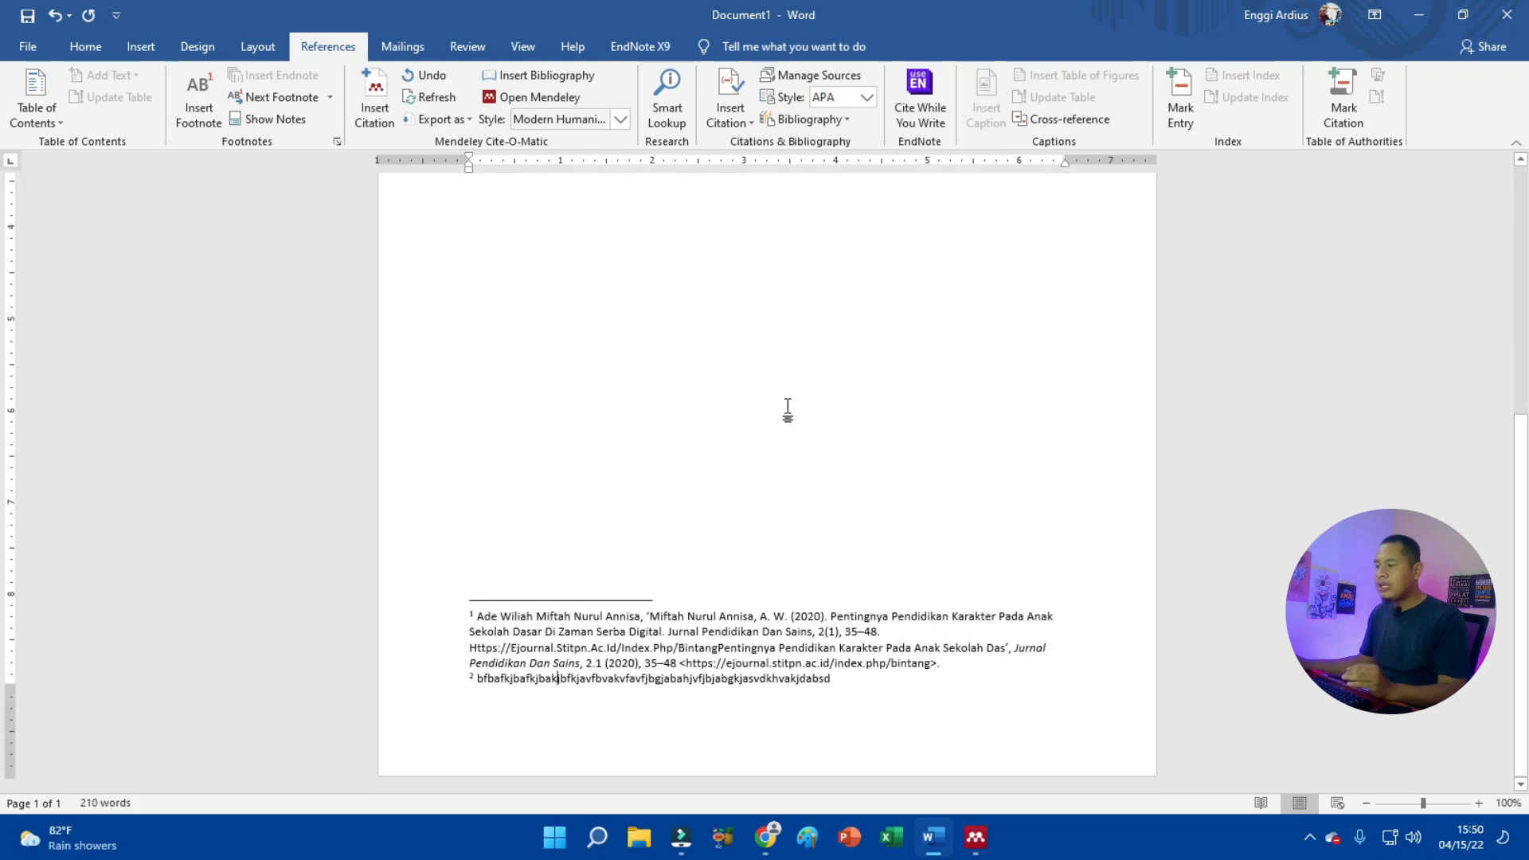
Copy the third paragraph, beginning "Mungkin banyak yang bertanya", and delete it from the first page.
scroll(788, 422, "up", 3)
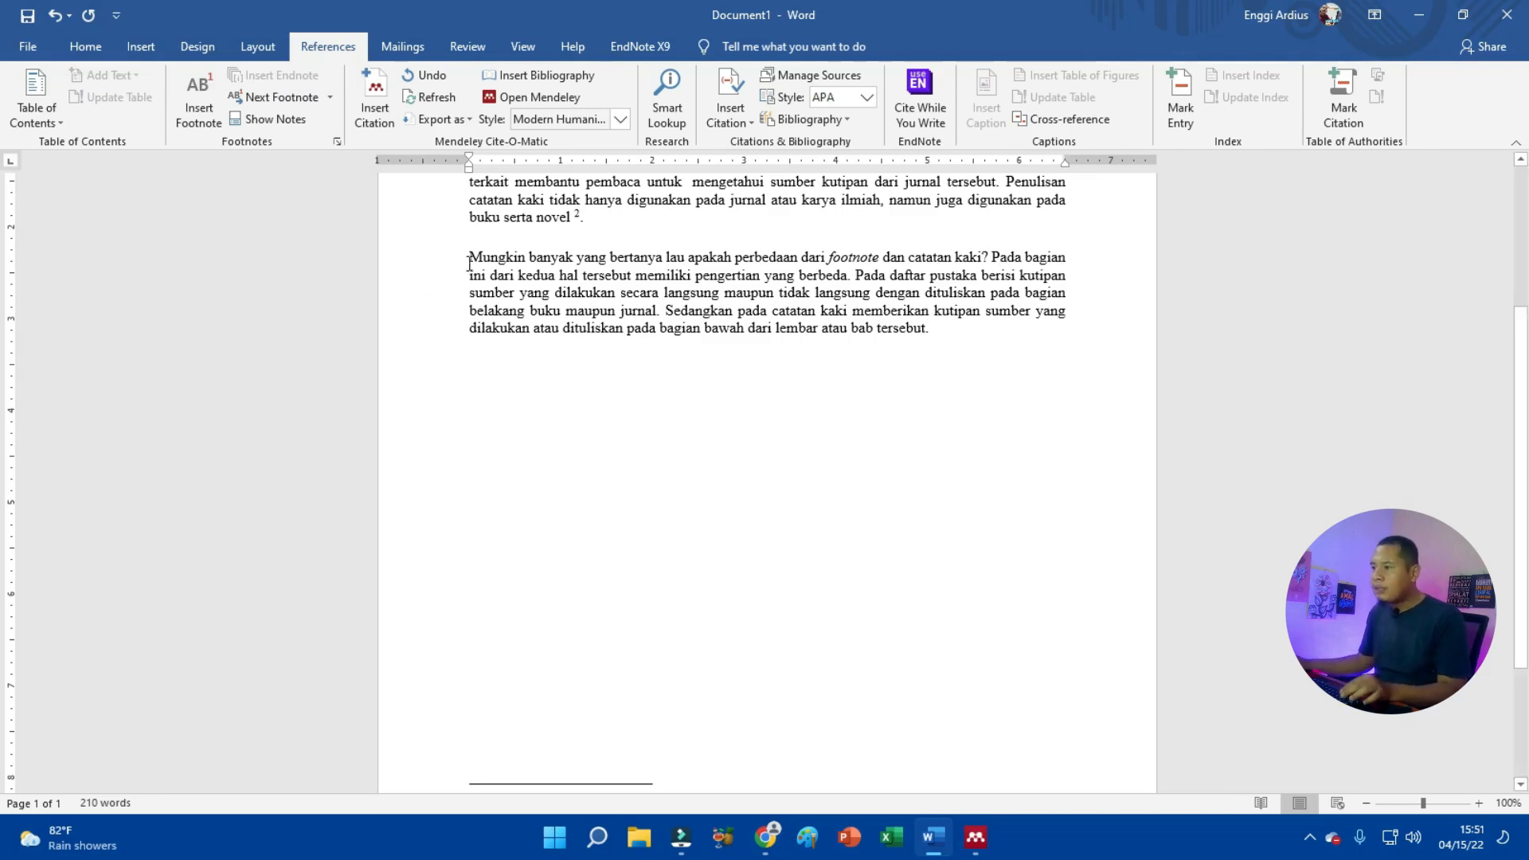
left_click_drag(466, 257, 956, 334)
key("ctrl+c")
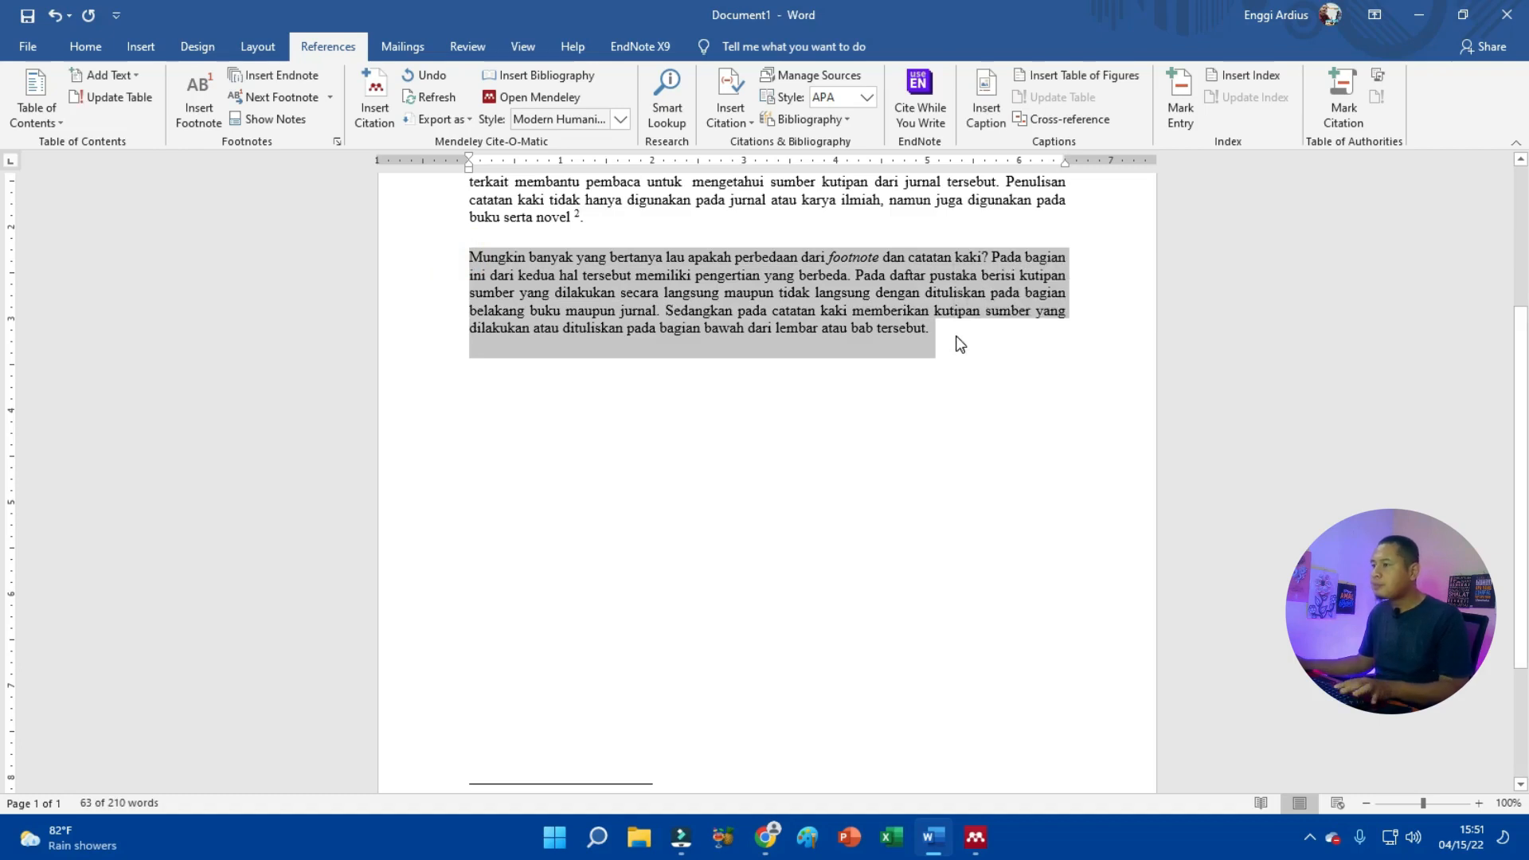
key("Delete")
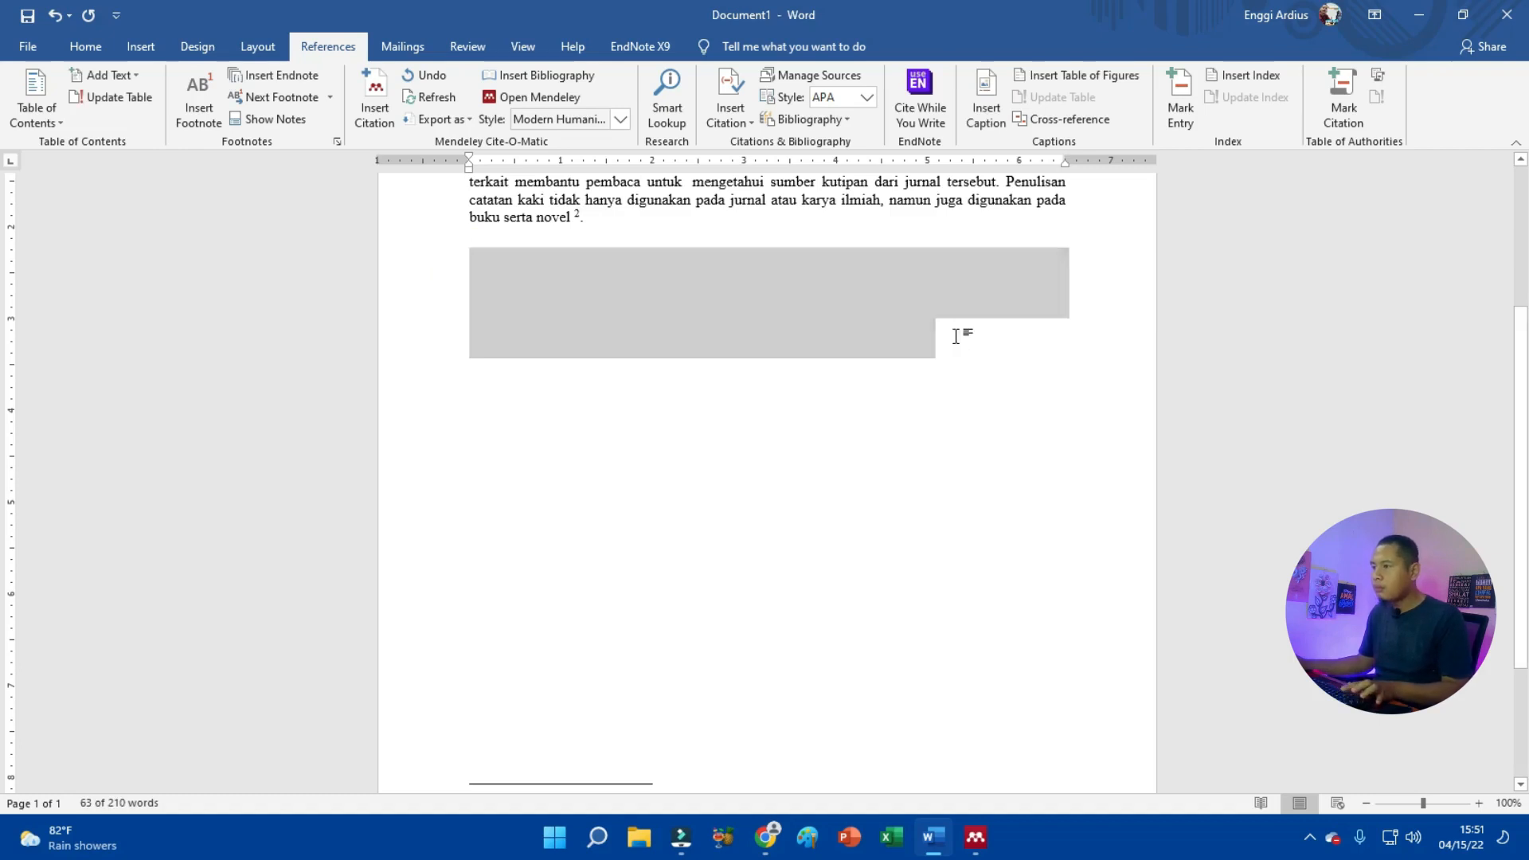
Add blank lines below the second paragraph until a second page starts and paste the copied third paragraph at its top.
scroll(928, 331, "down", 3)
left_click(728, 498)
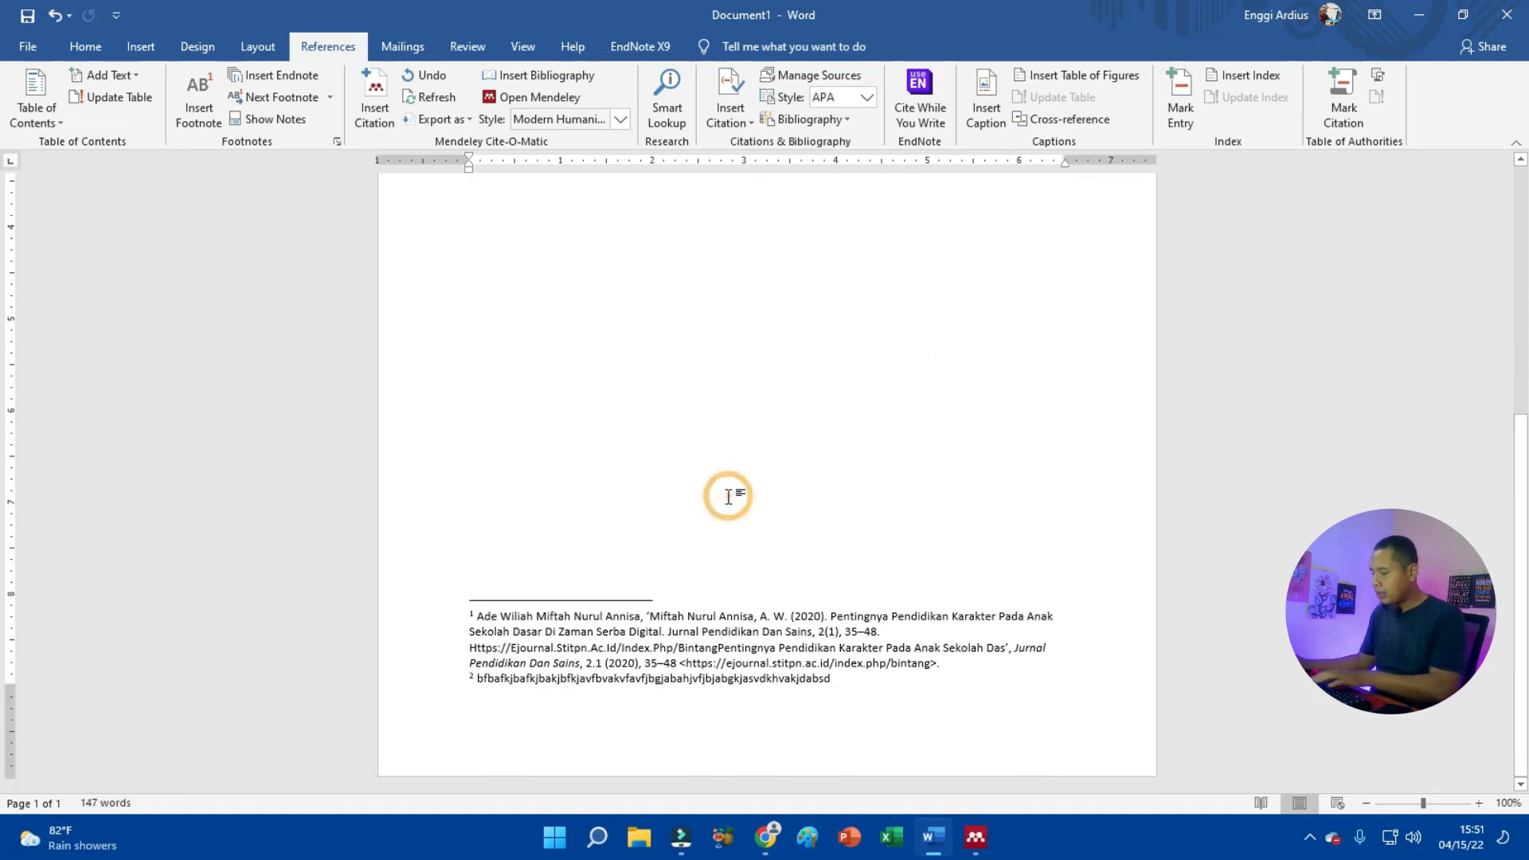
key("Return")
key("Return")
key("Return")
key("Return")
key("Return")
key("Return")
key("Return")
key("Return")
key("Return")
key("Return")
key("Return")
key("Return")
key("Return")
key("Return")
key("Return")
key("Return")
key("Return")
key("Return")
key("Return")
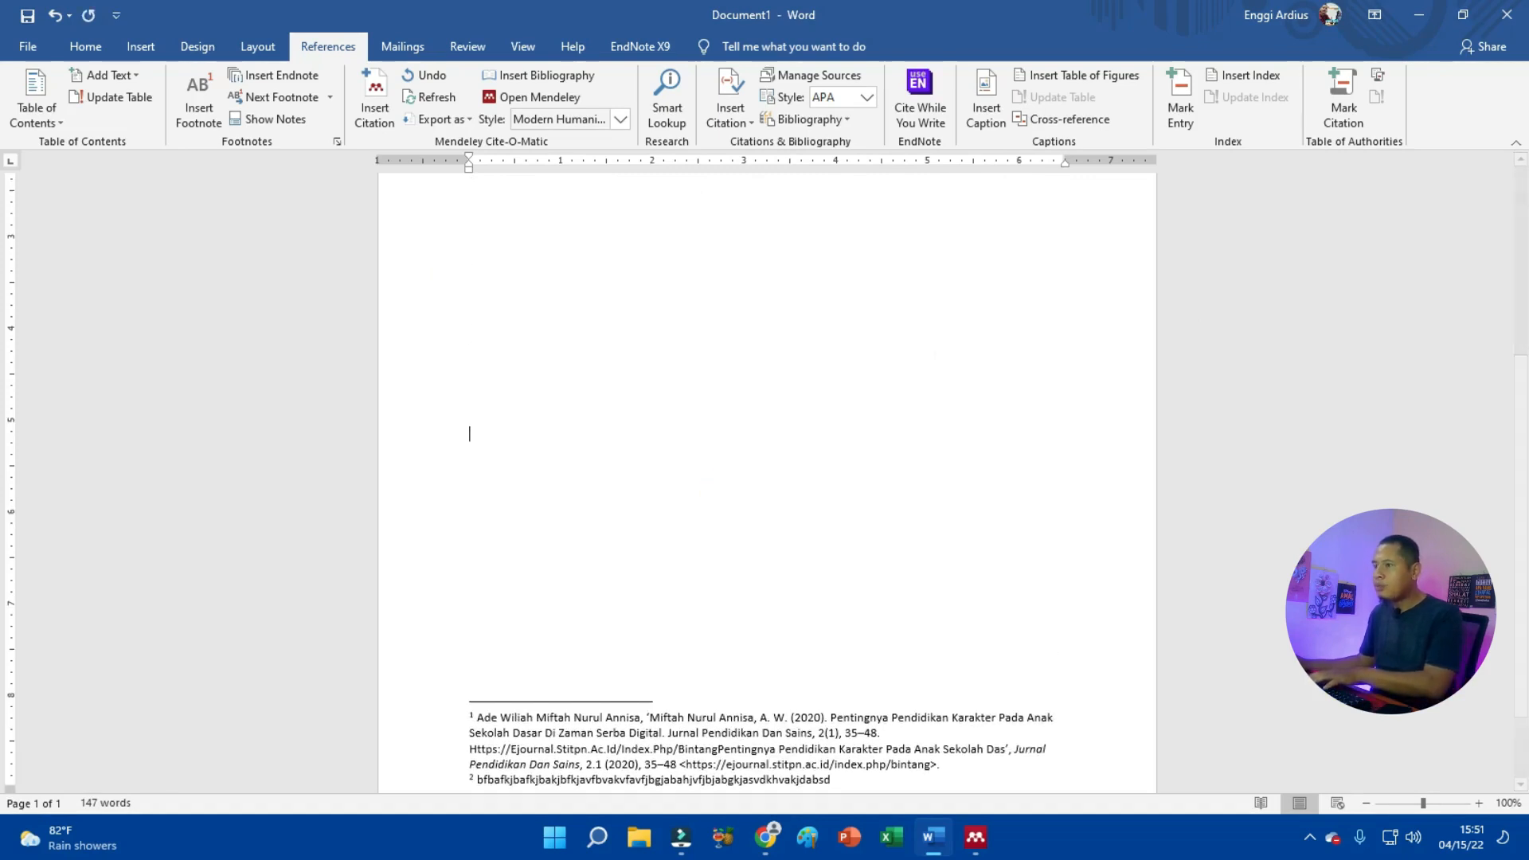
scroll(580, 600, "down", 5)
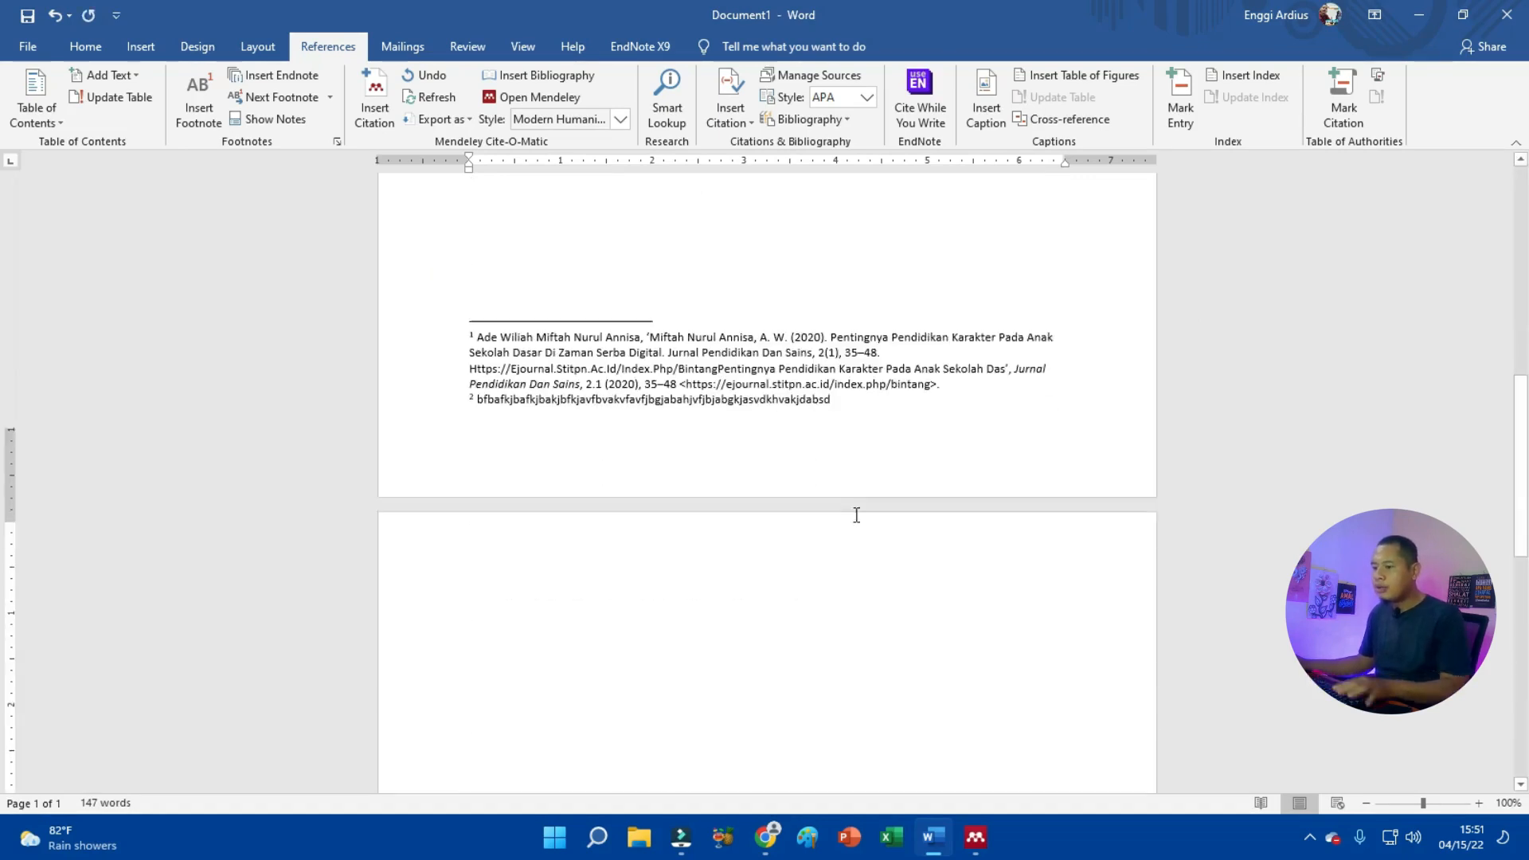
left_click(505, 309)
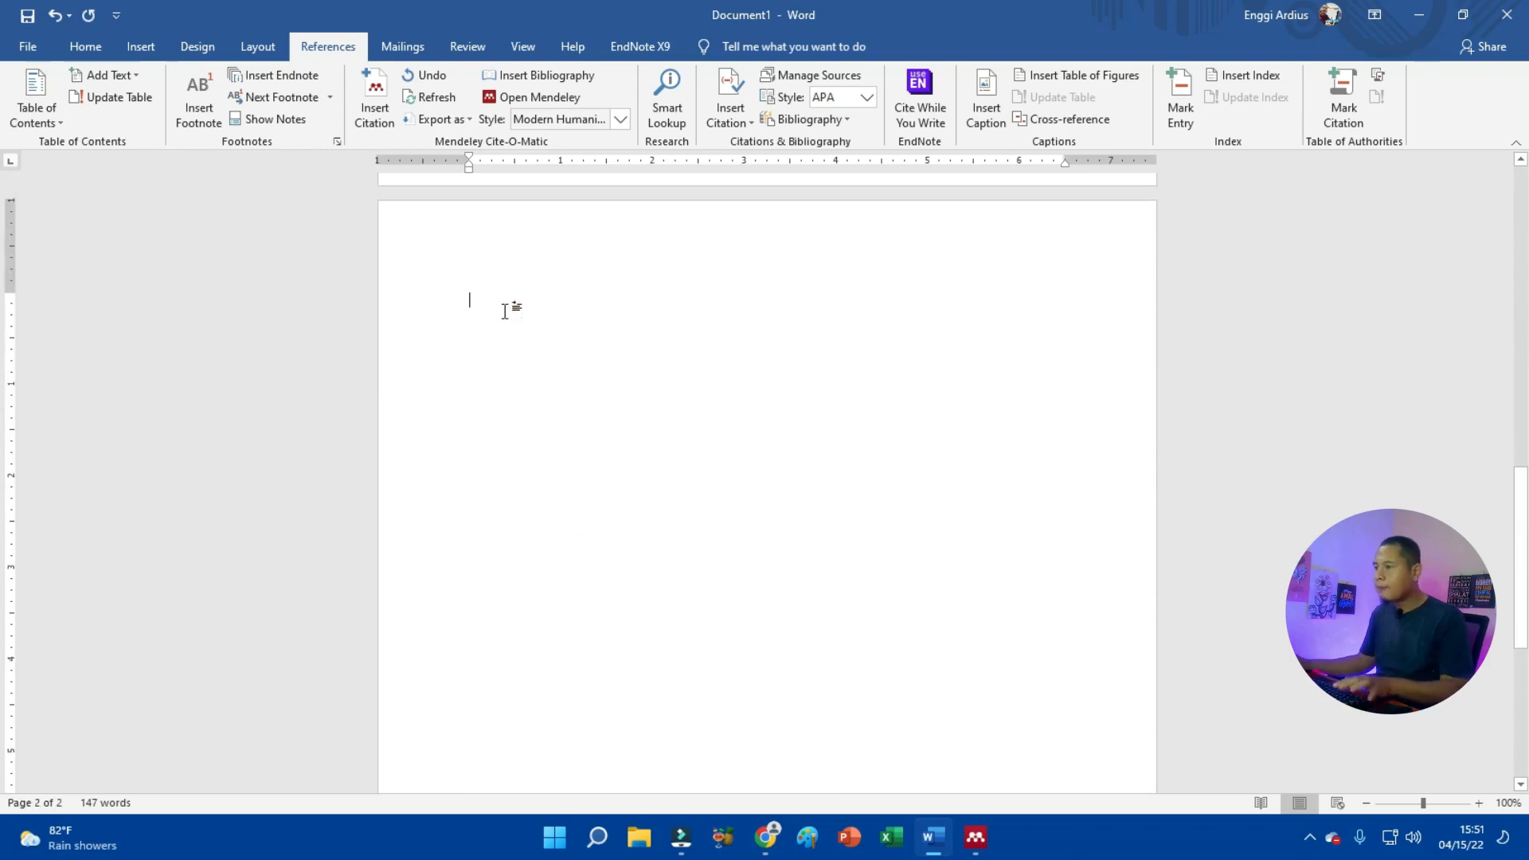
key("ctrl+v")
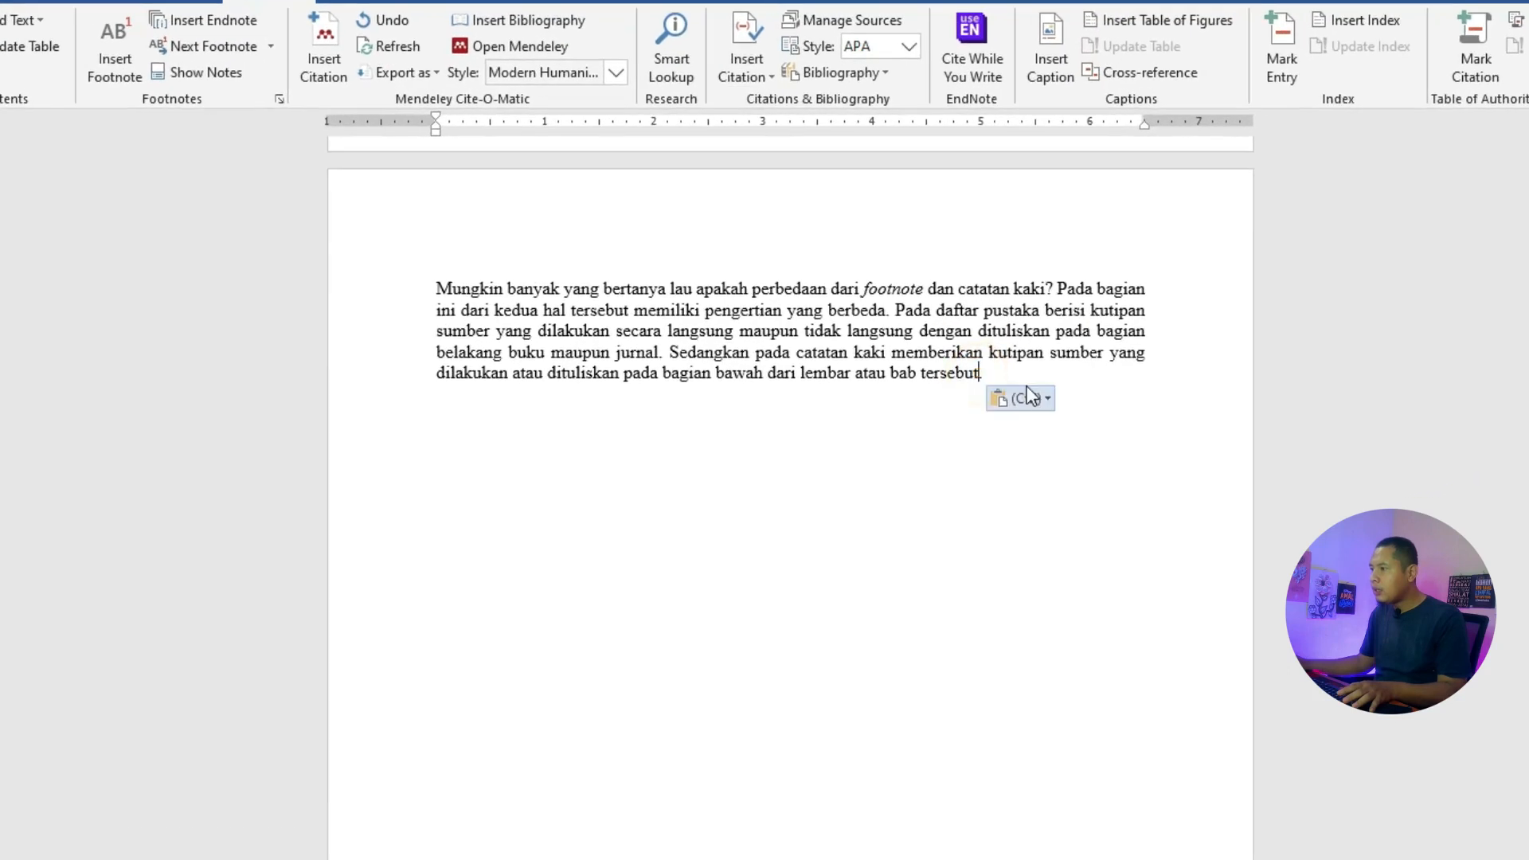
Insert the 2020 "Dampak Covid-19 Terhadap Ekonomi Indonesia" Mendeley citation before the final period of the paragraph on page two.
left_click(323, 48)
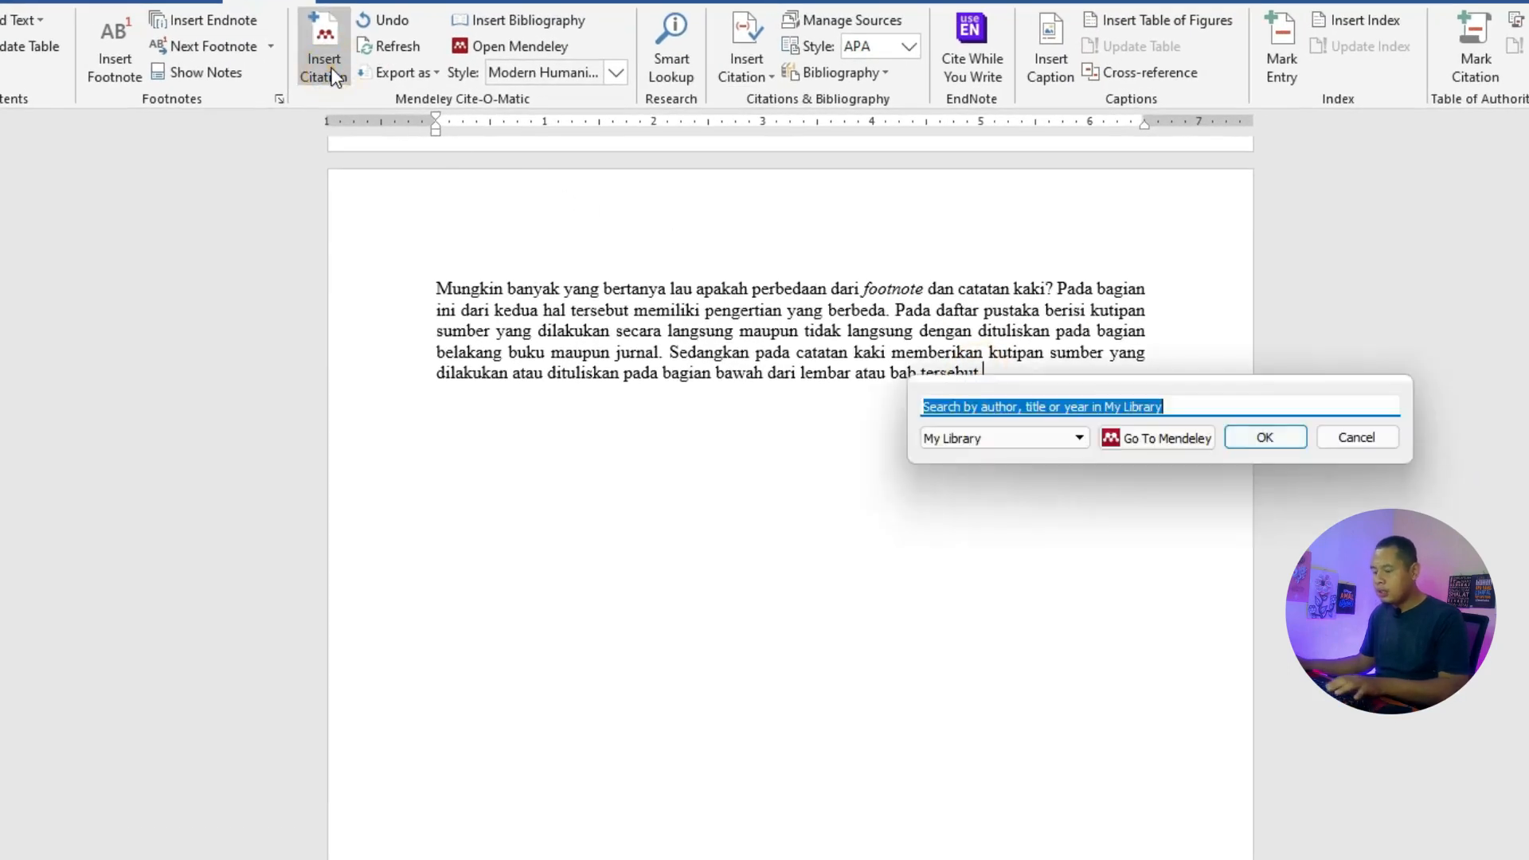
type("h")
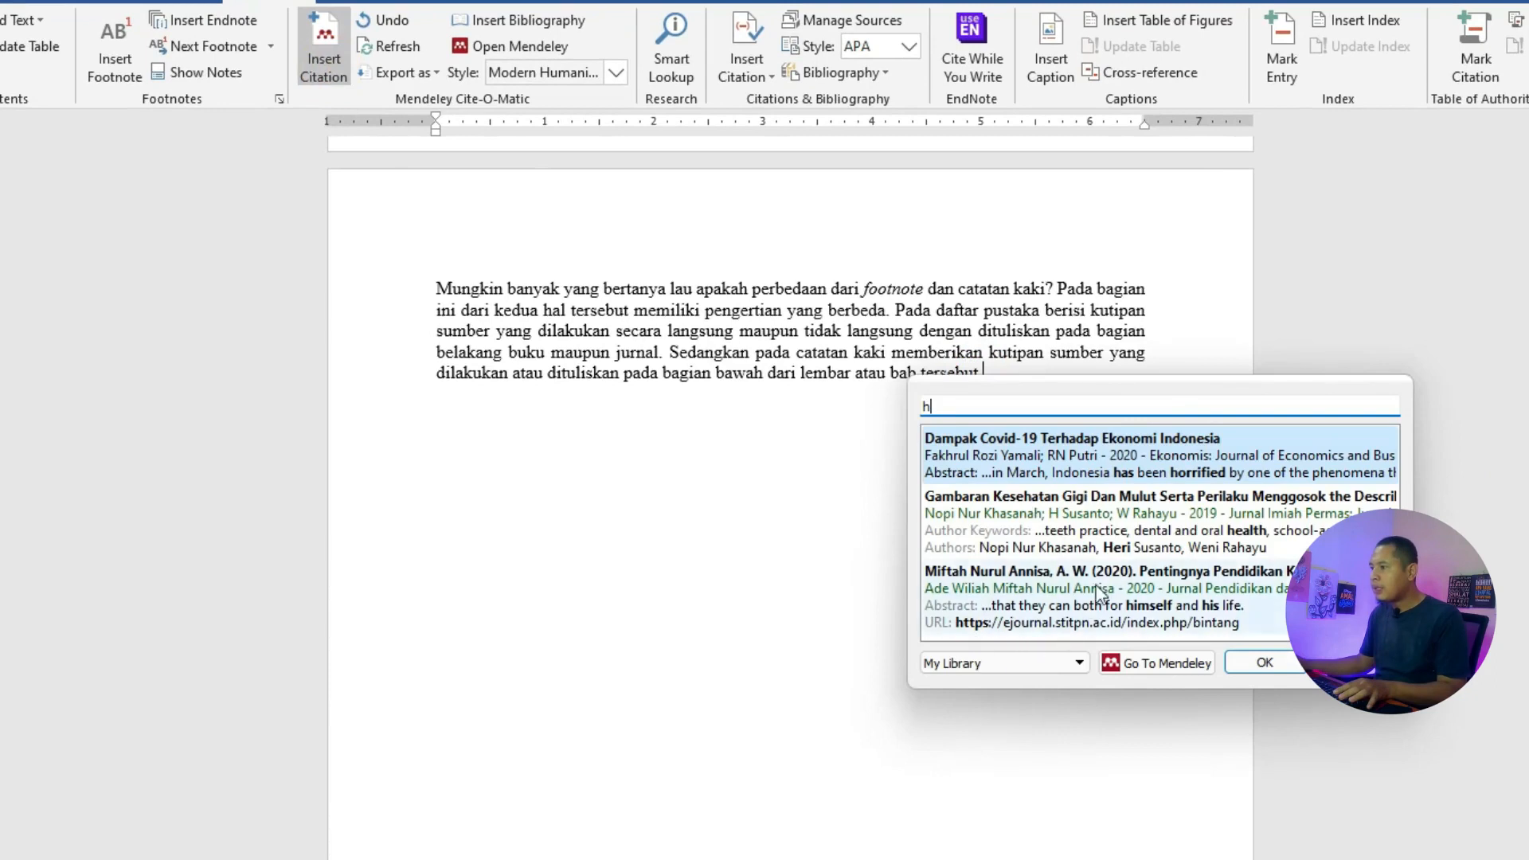
left_click(1034, 455)
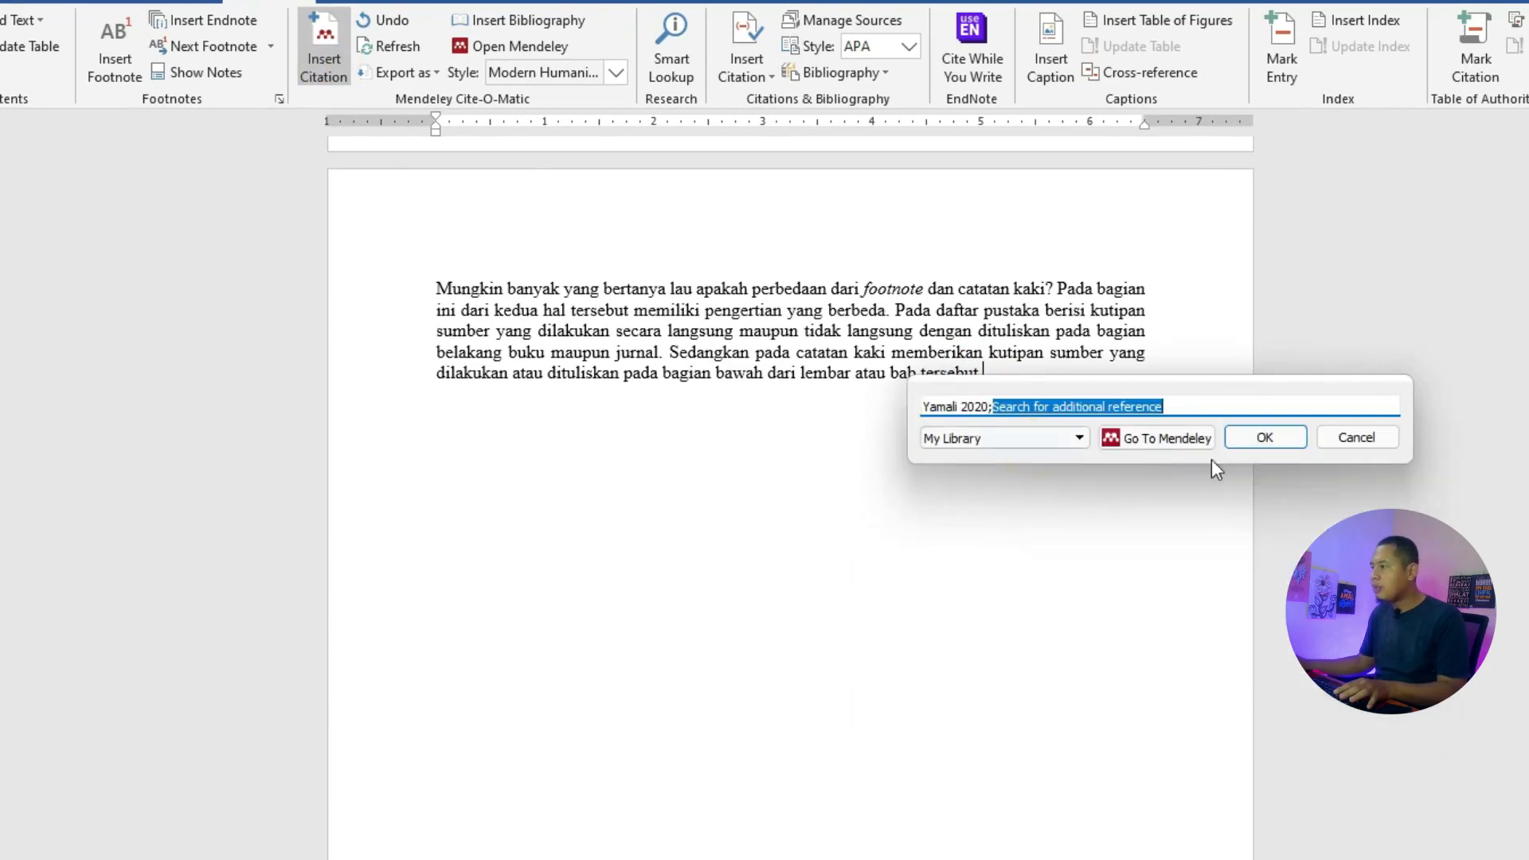
left_click(1283, 436)
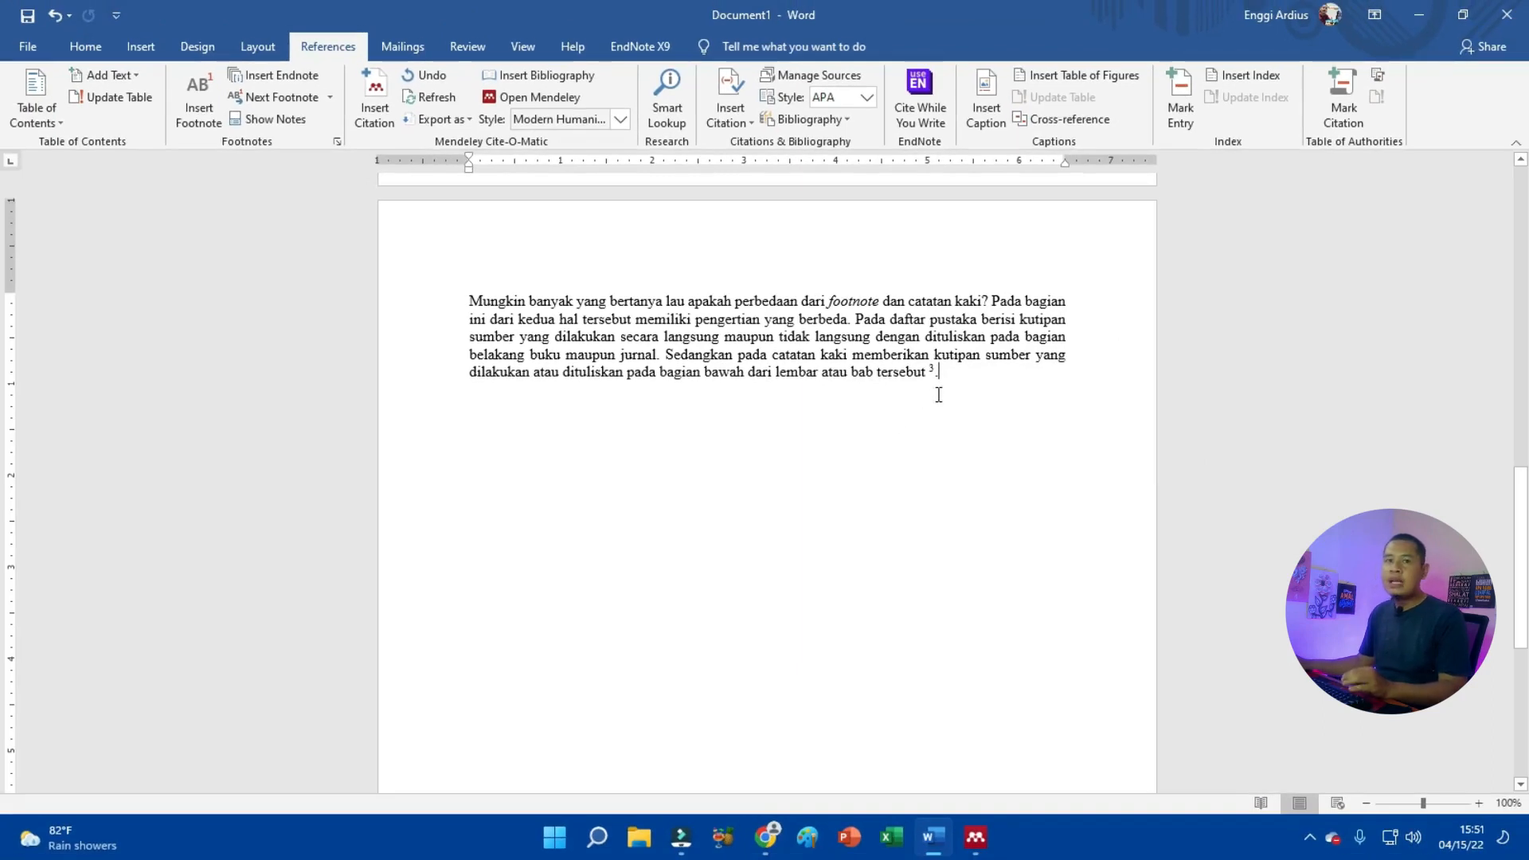
Review the footnote markers and notes on both pages, and look through the available Mendeley citation styles.
scroll(939, 394, "up", 15)
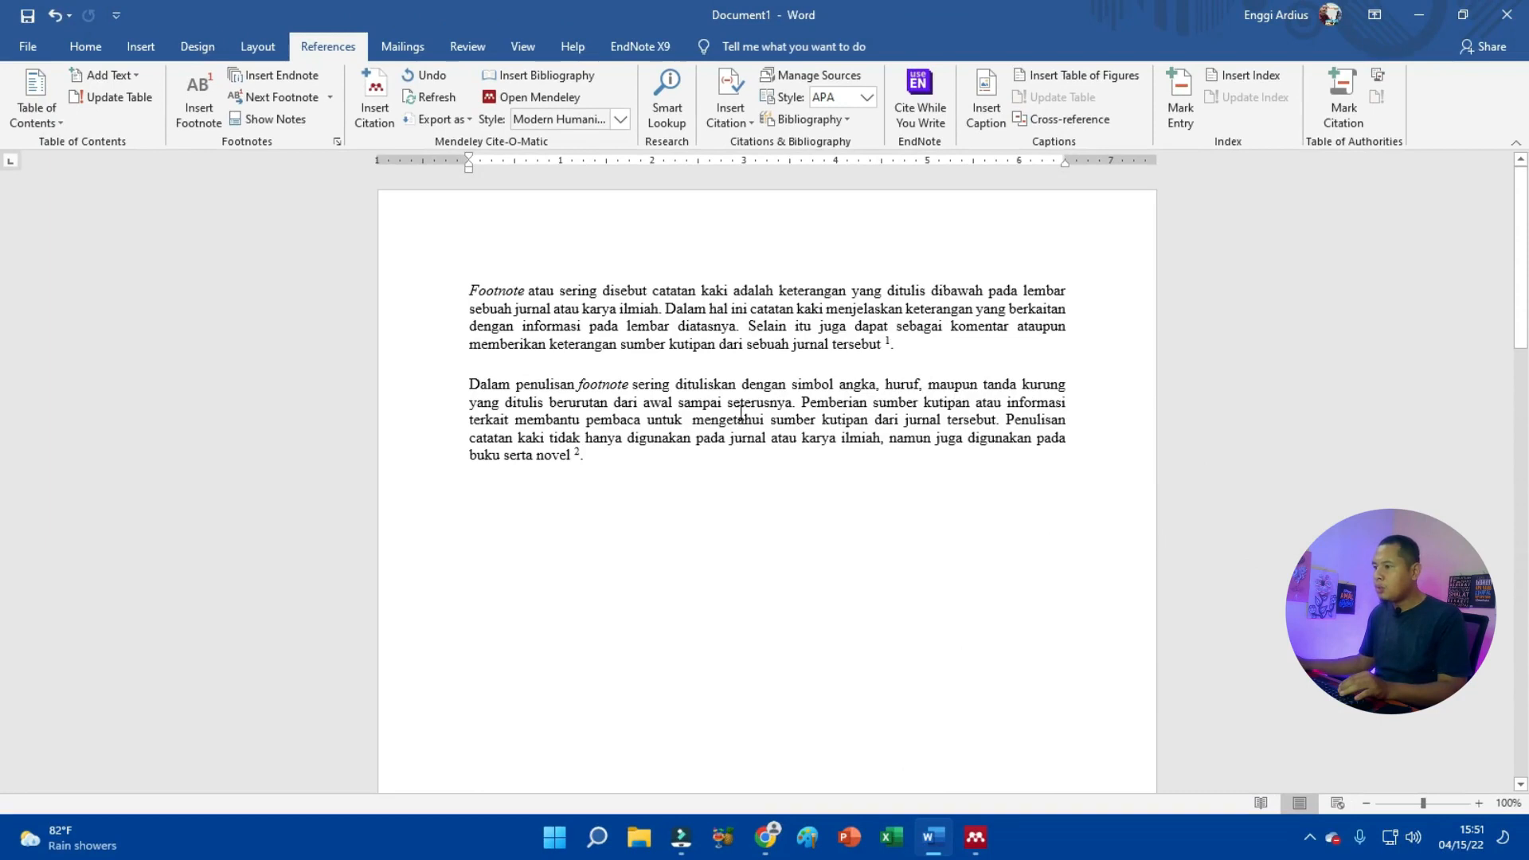
scroll(823, 443, "down", 15)
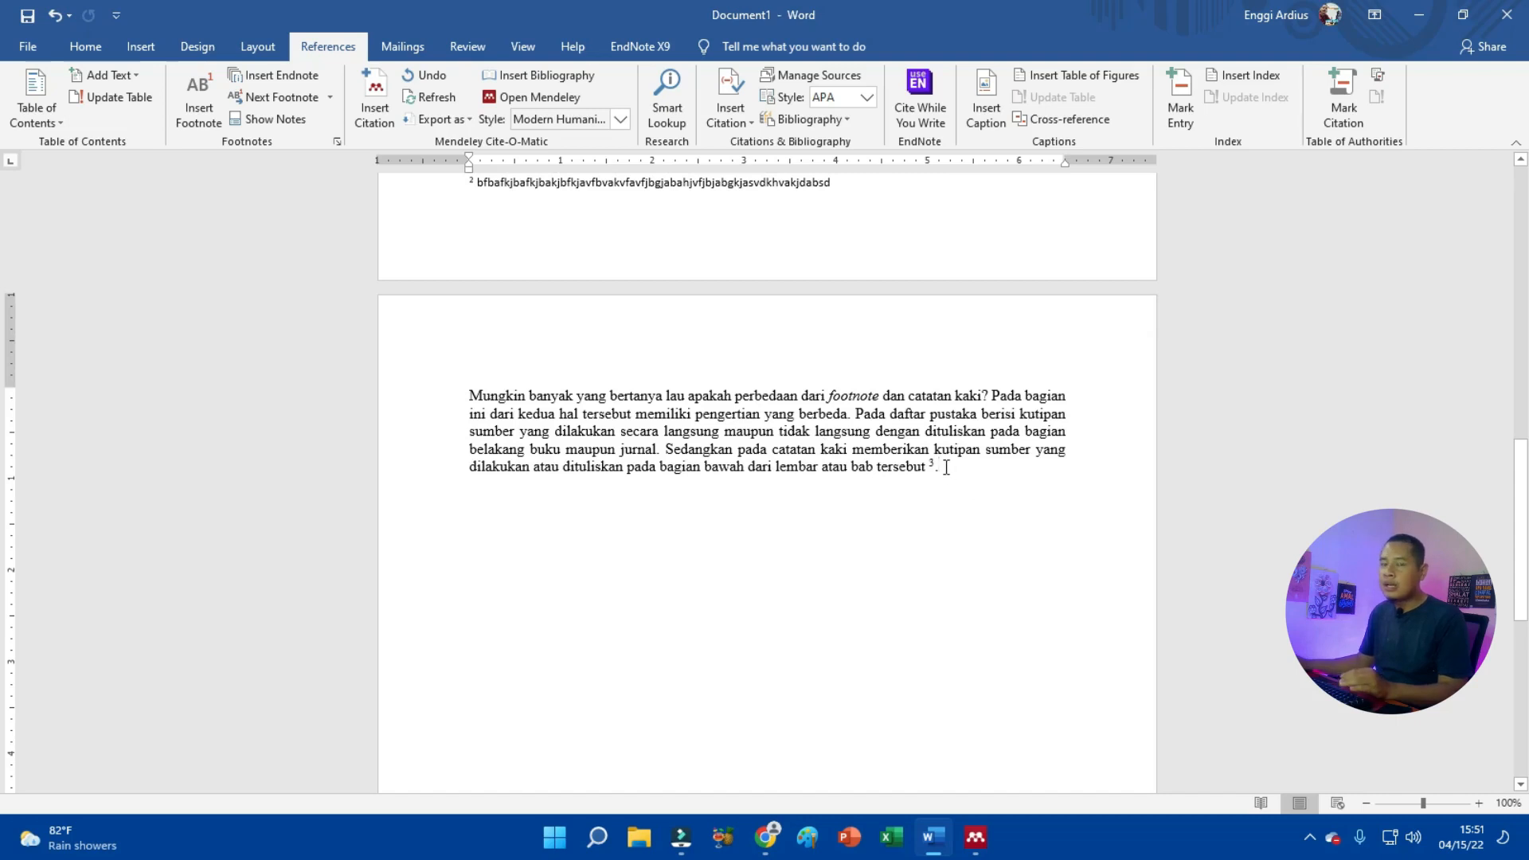
scroll(946, 466, "down", 8)
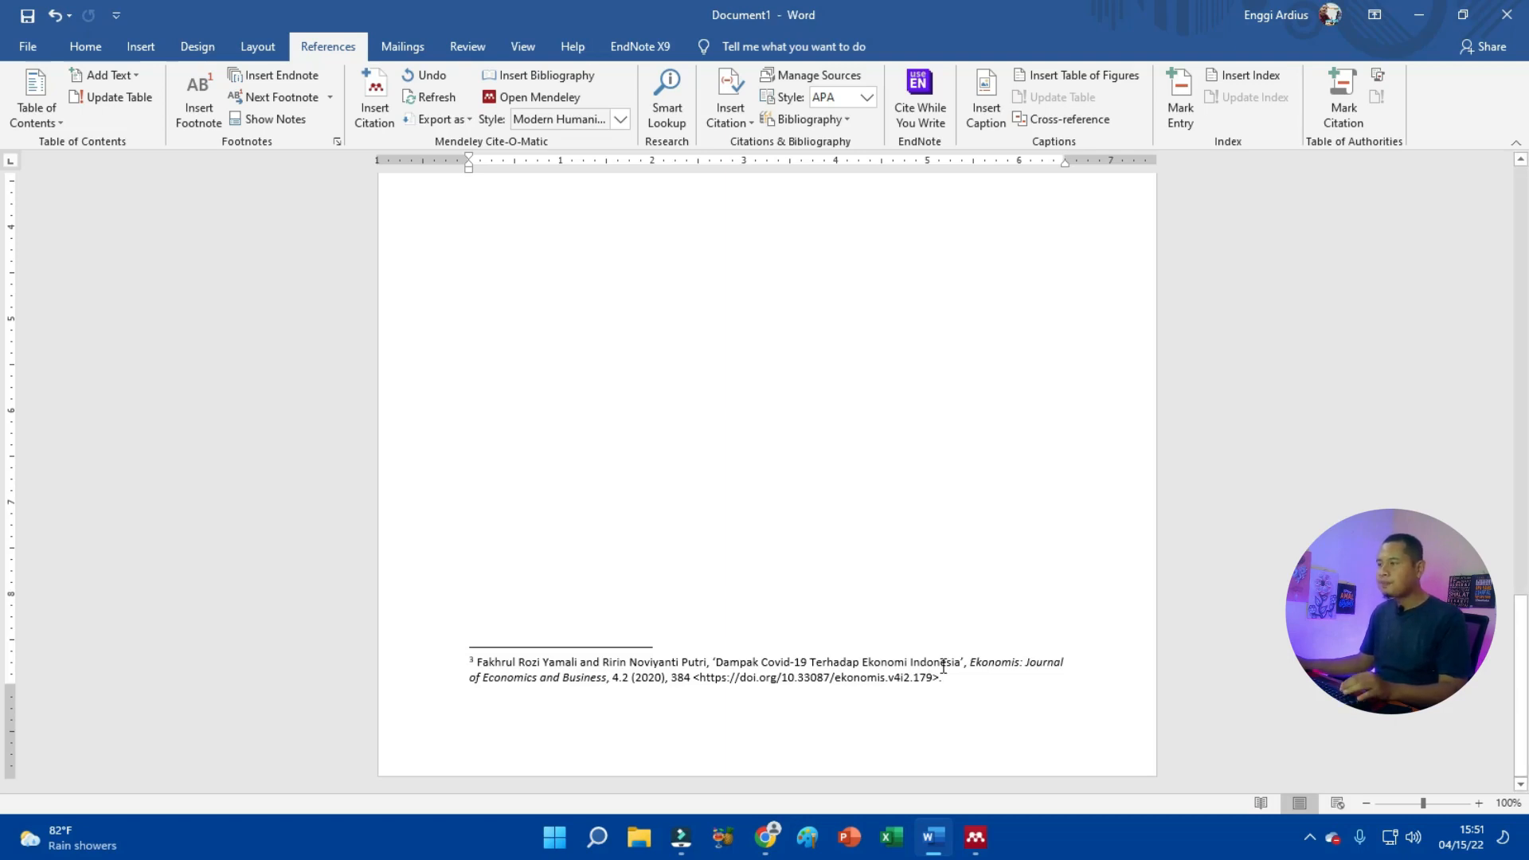
scroll(943, 666, "up", 5)
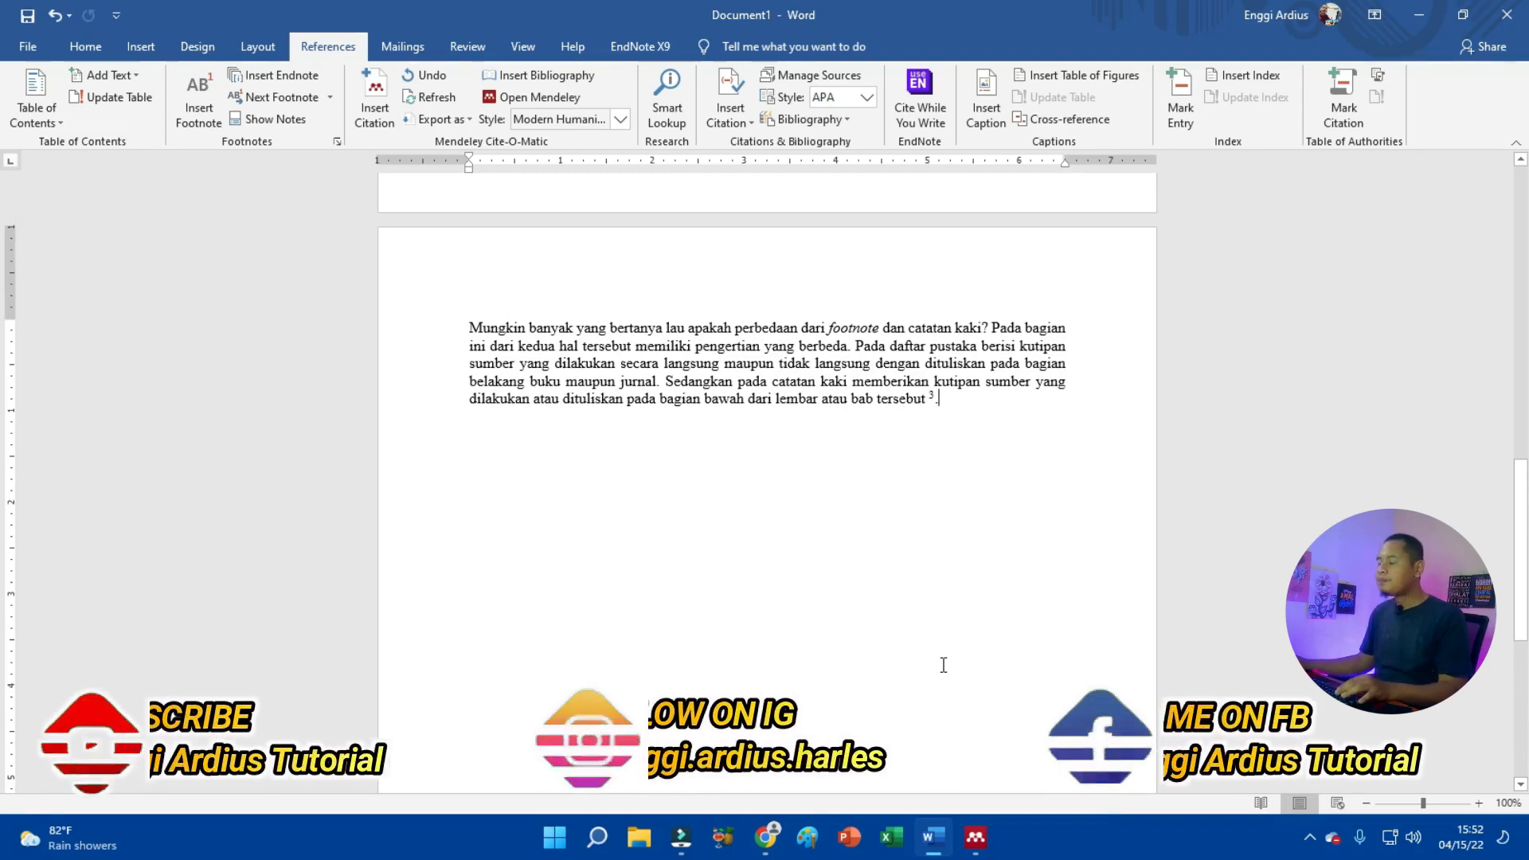
scroll(942, 665, "up", 4)
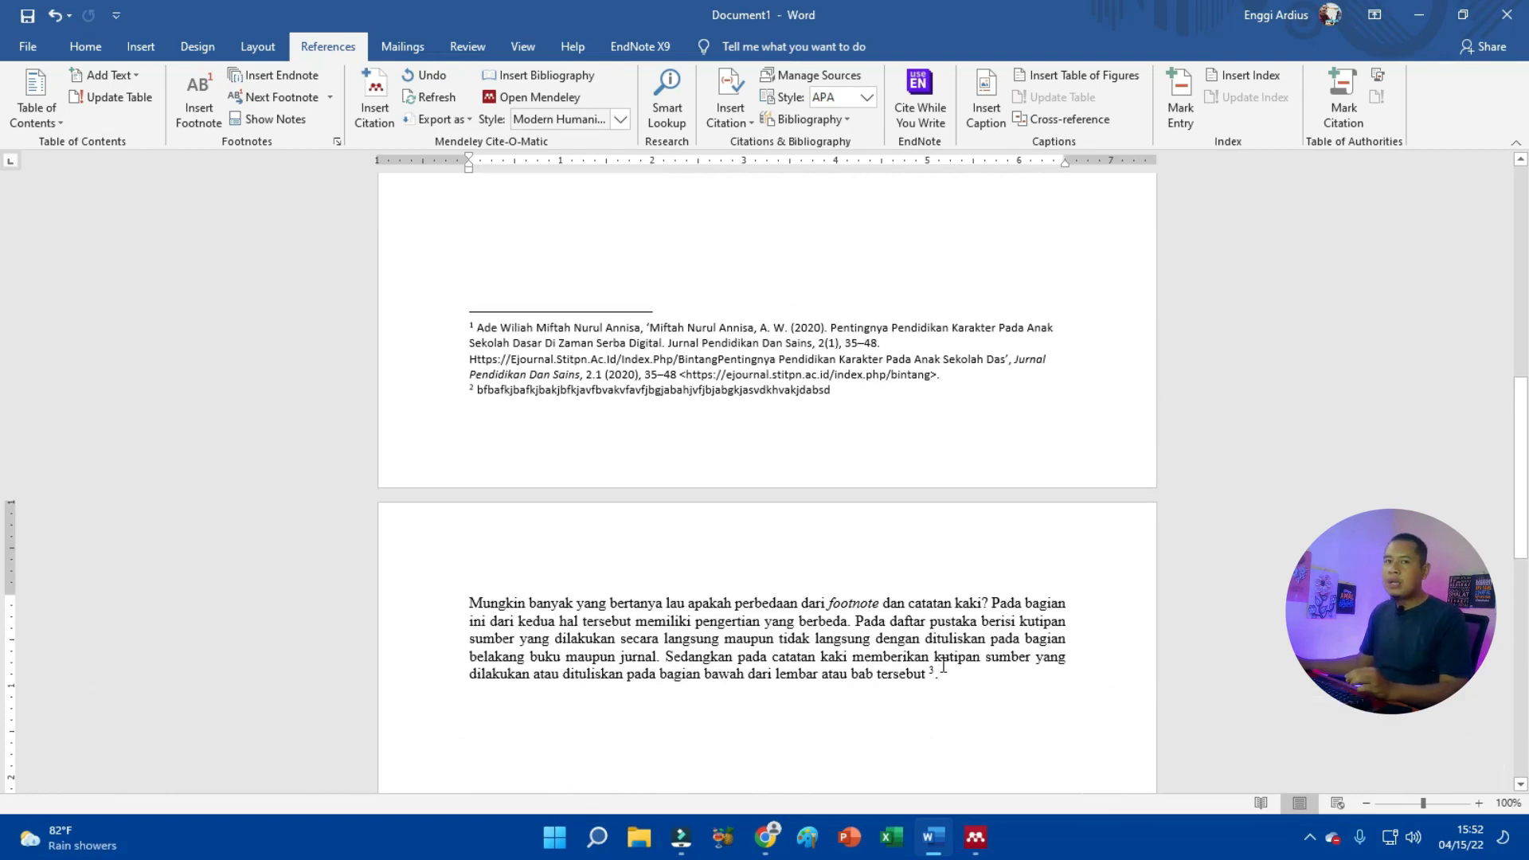
scroll(897, 628, "up", 10)
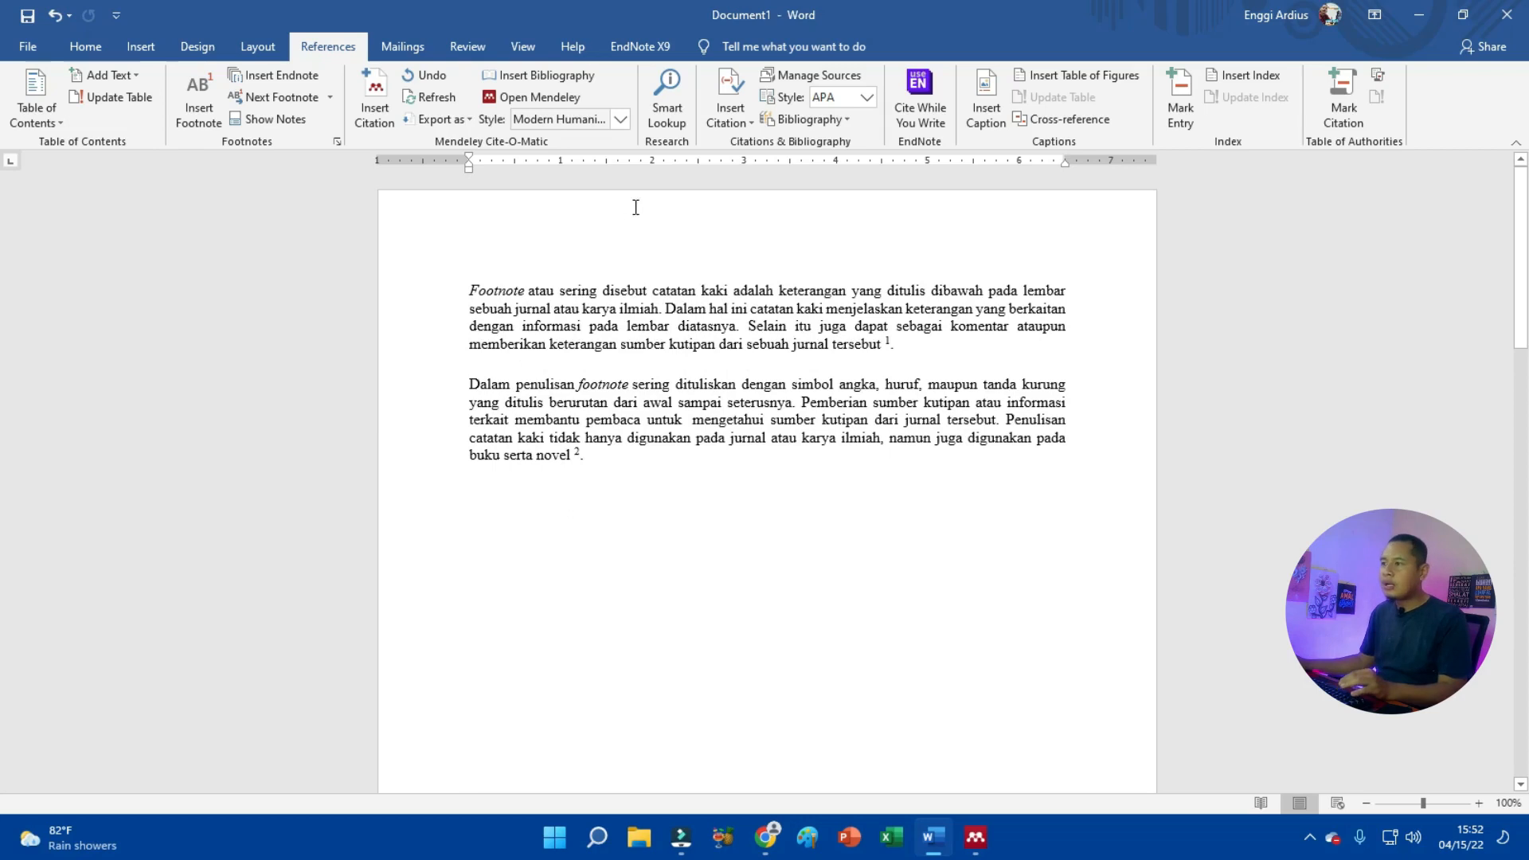
left_click(622, 120)
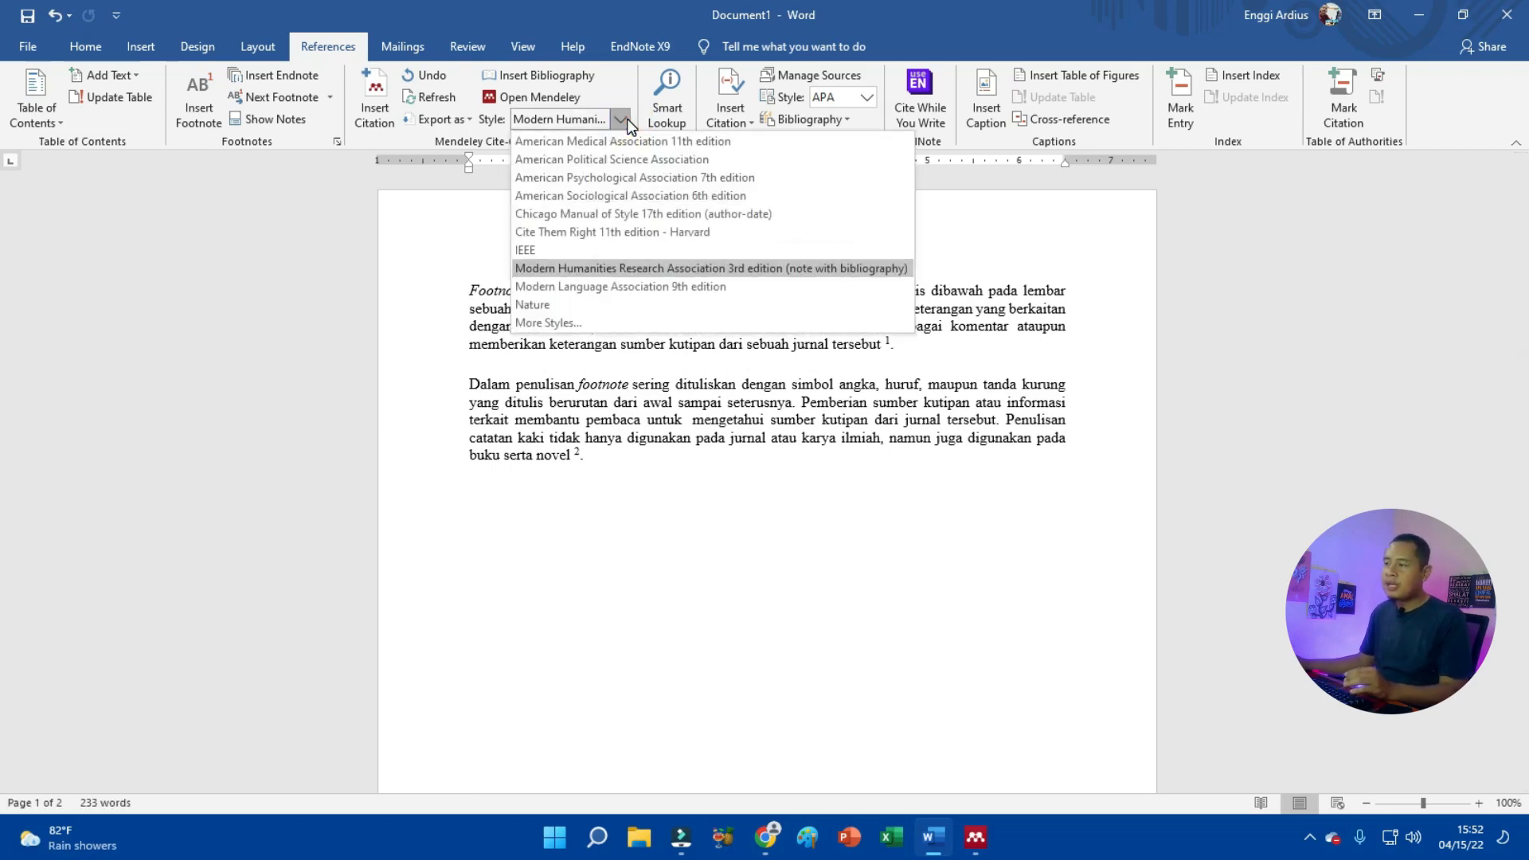
left_click(871, 539)
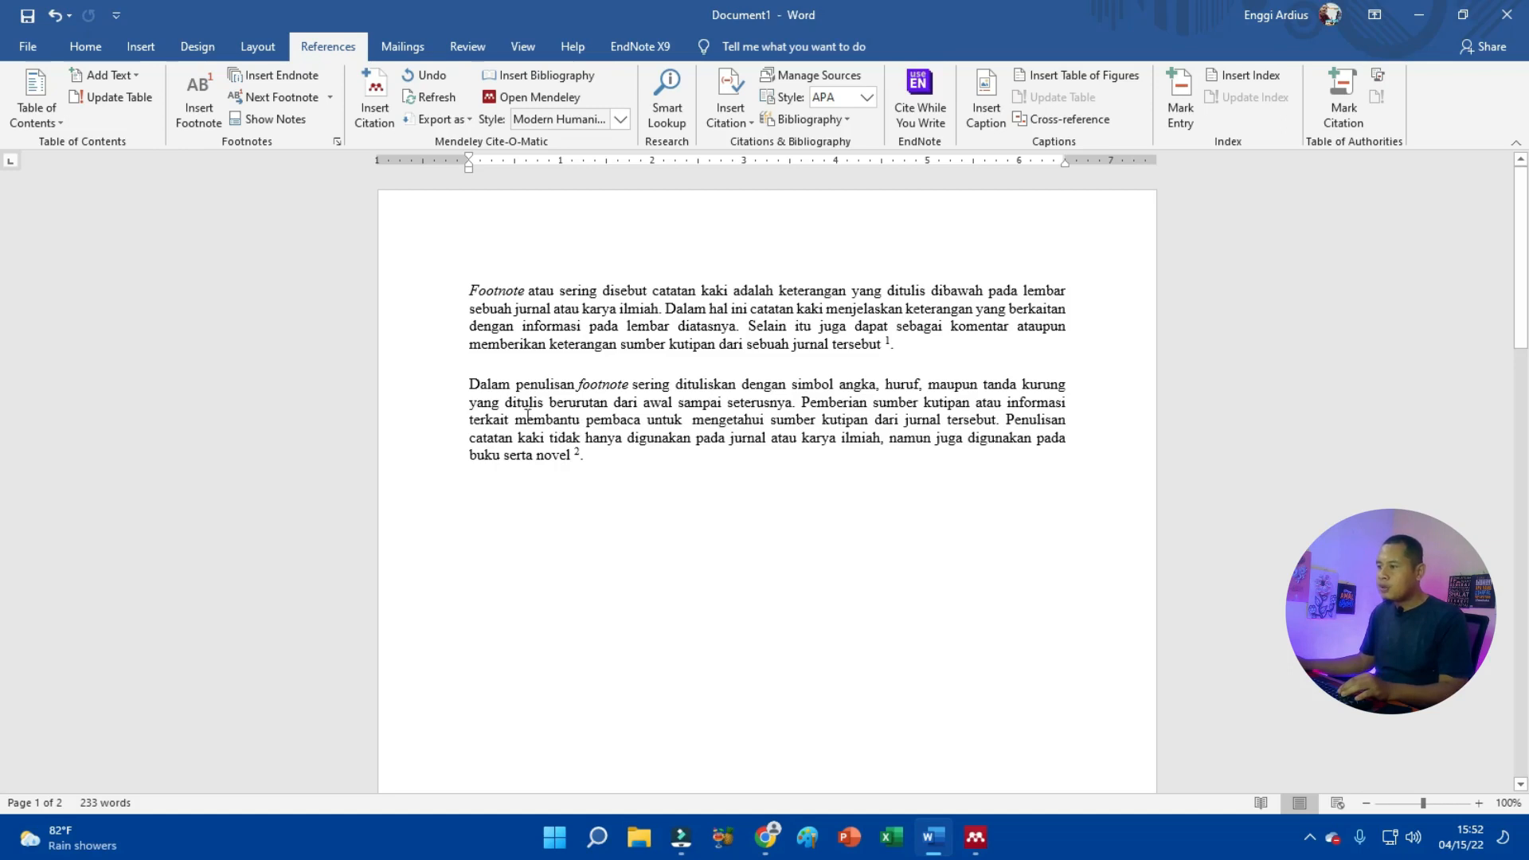
Examine the second paragraph with its marker against the manually written footnote at the bottom of the first page.
left_click_drag(475, 388, 587, 462)
left_click(586, 462)
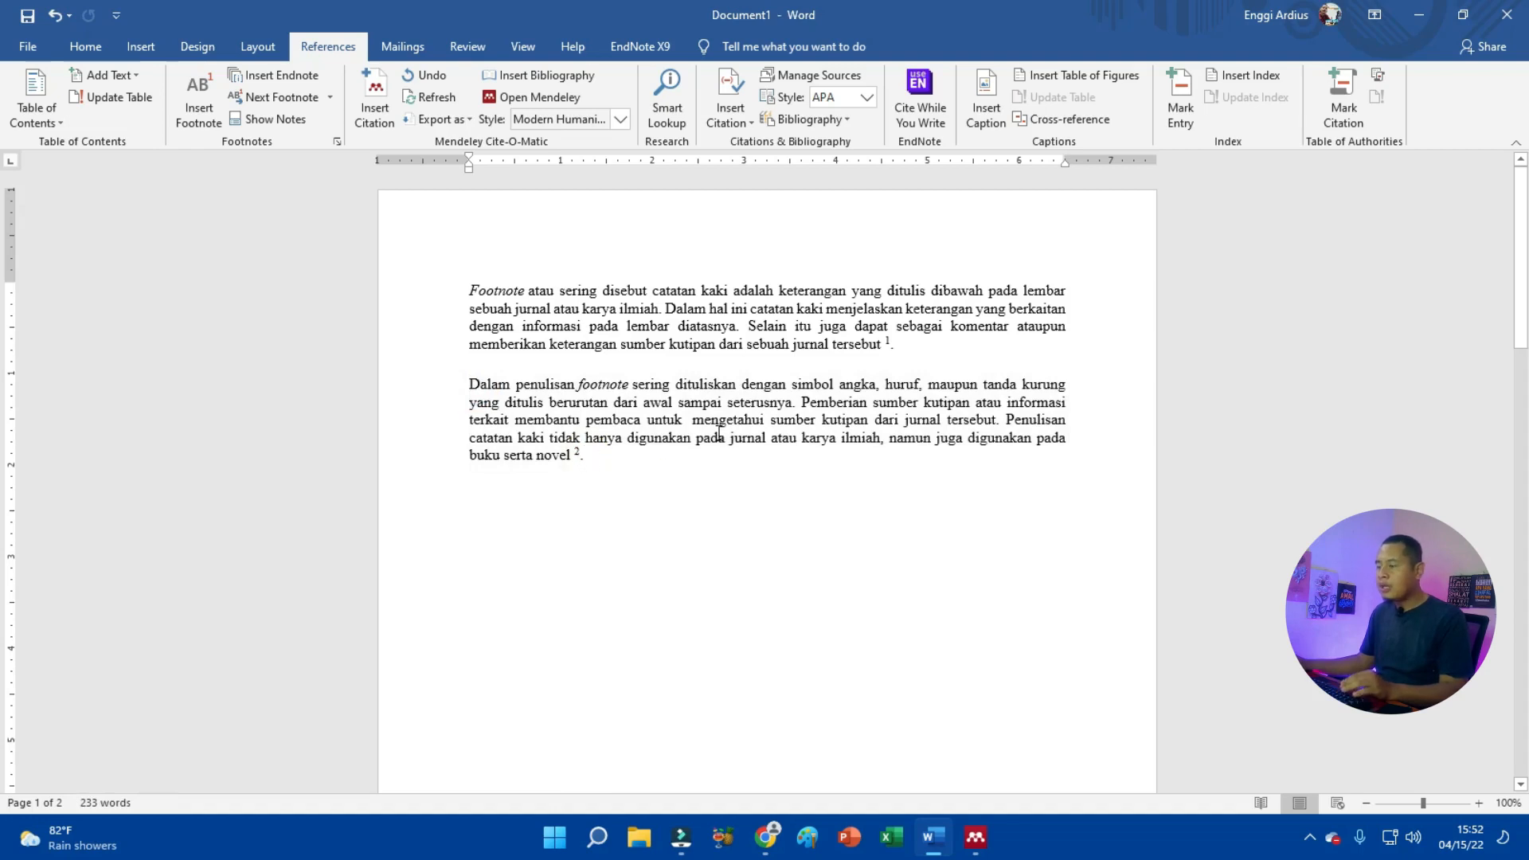
scroll(722, 432, "down", 5)
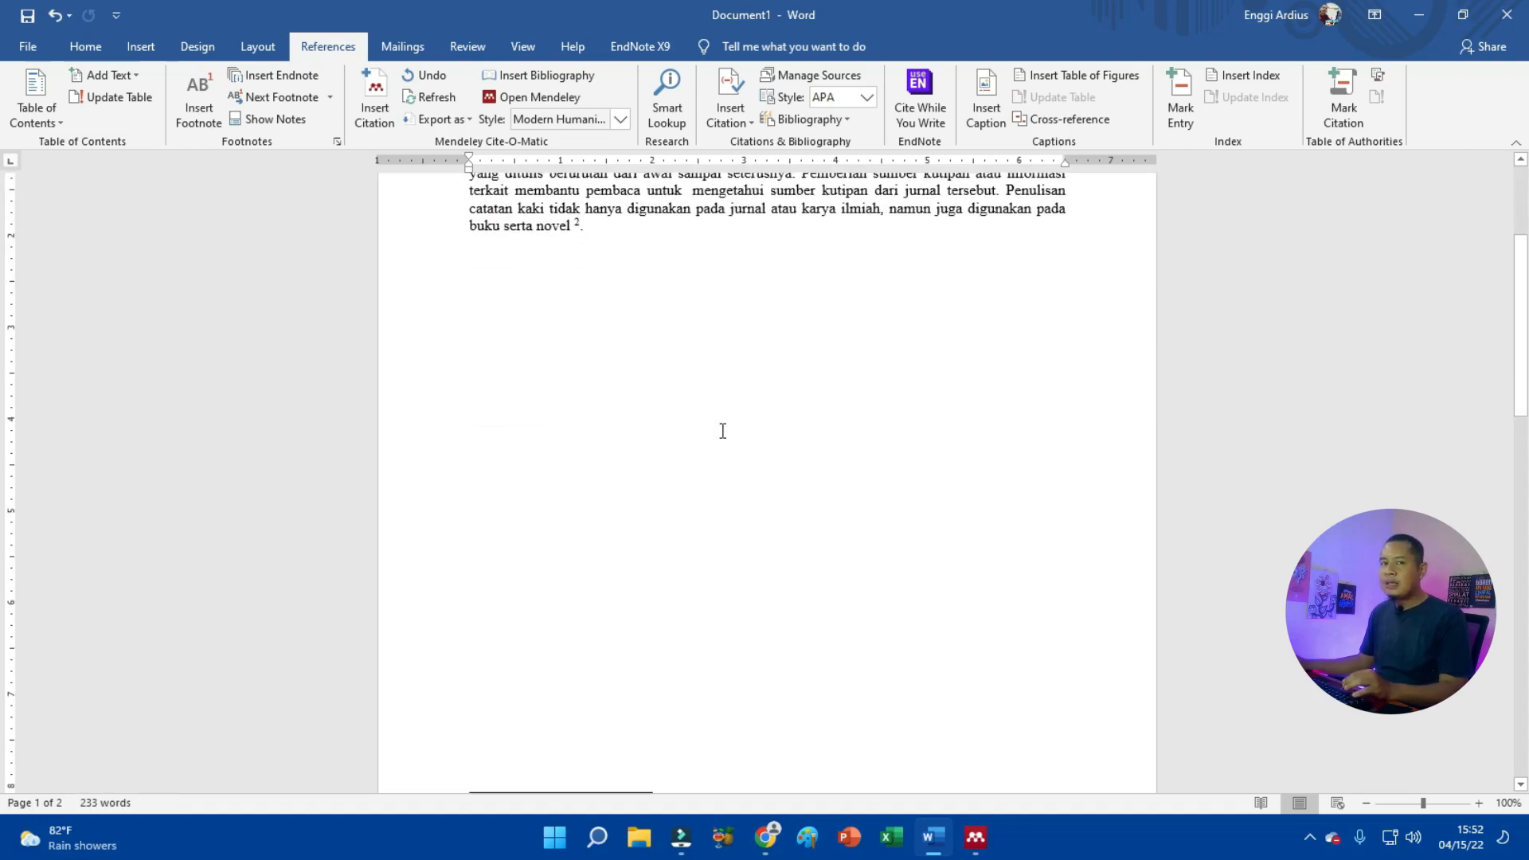
scroll(722, 431, "down", 3)
scroll(722, 430, "down", 4)
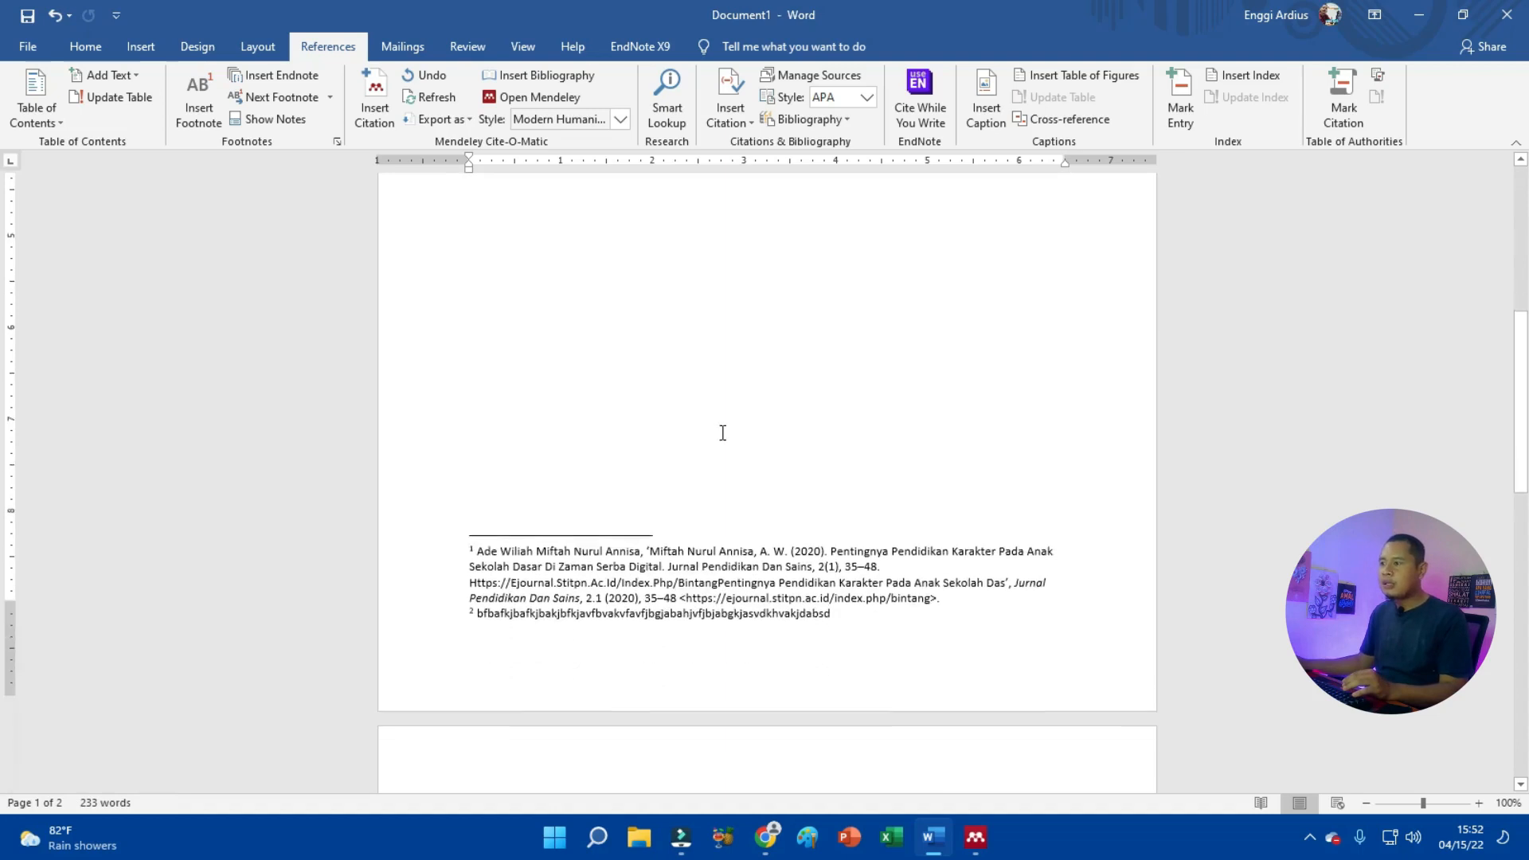
left_click(488, 549)
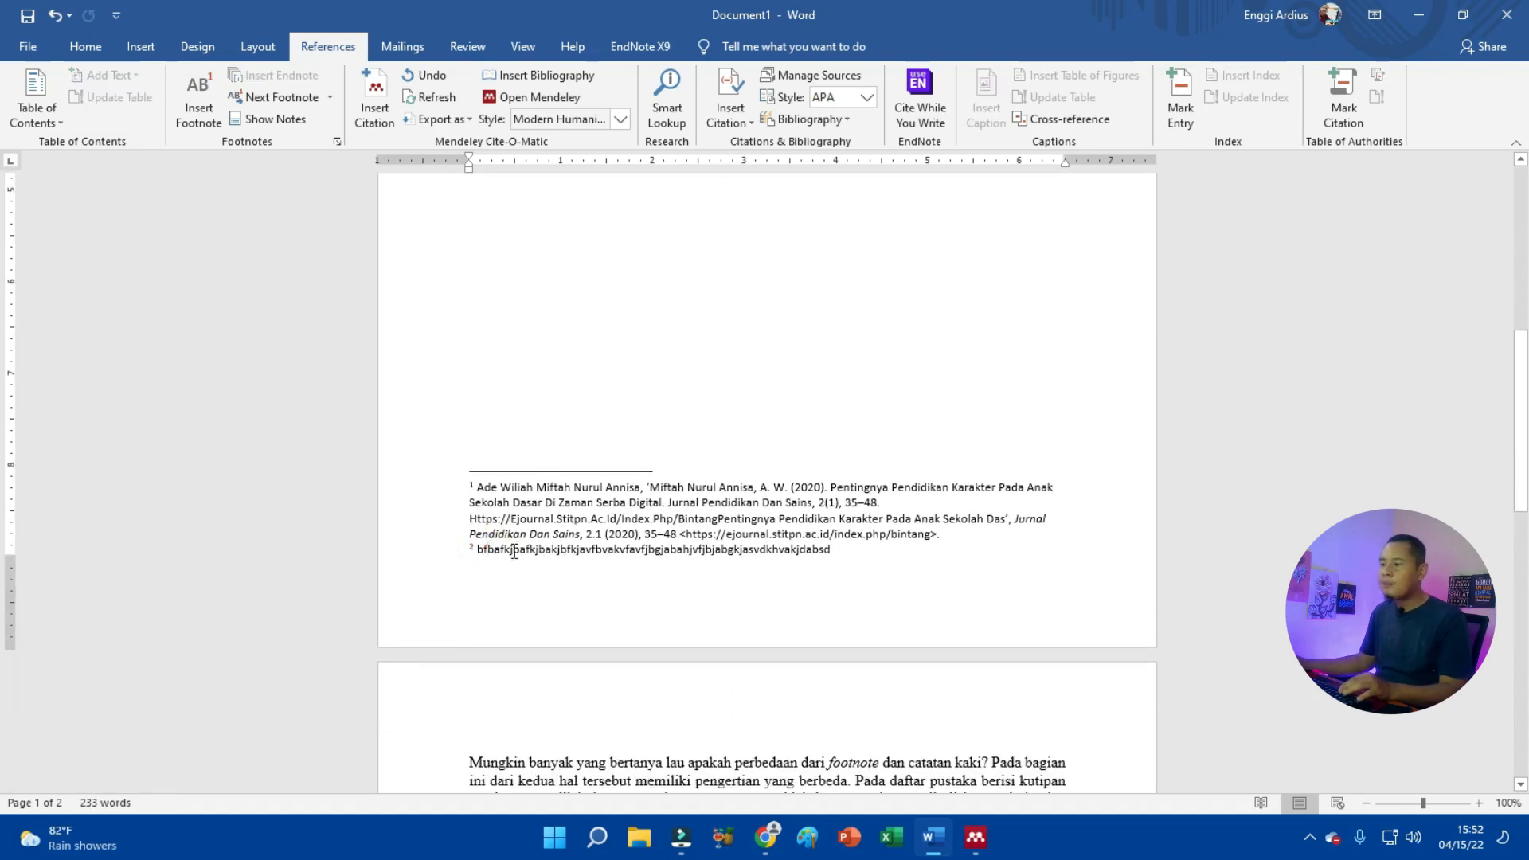
left_click(854, 553)
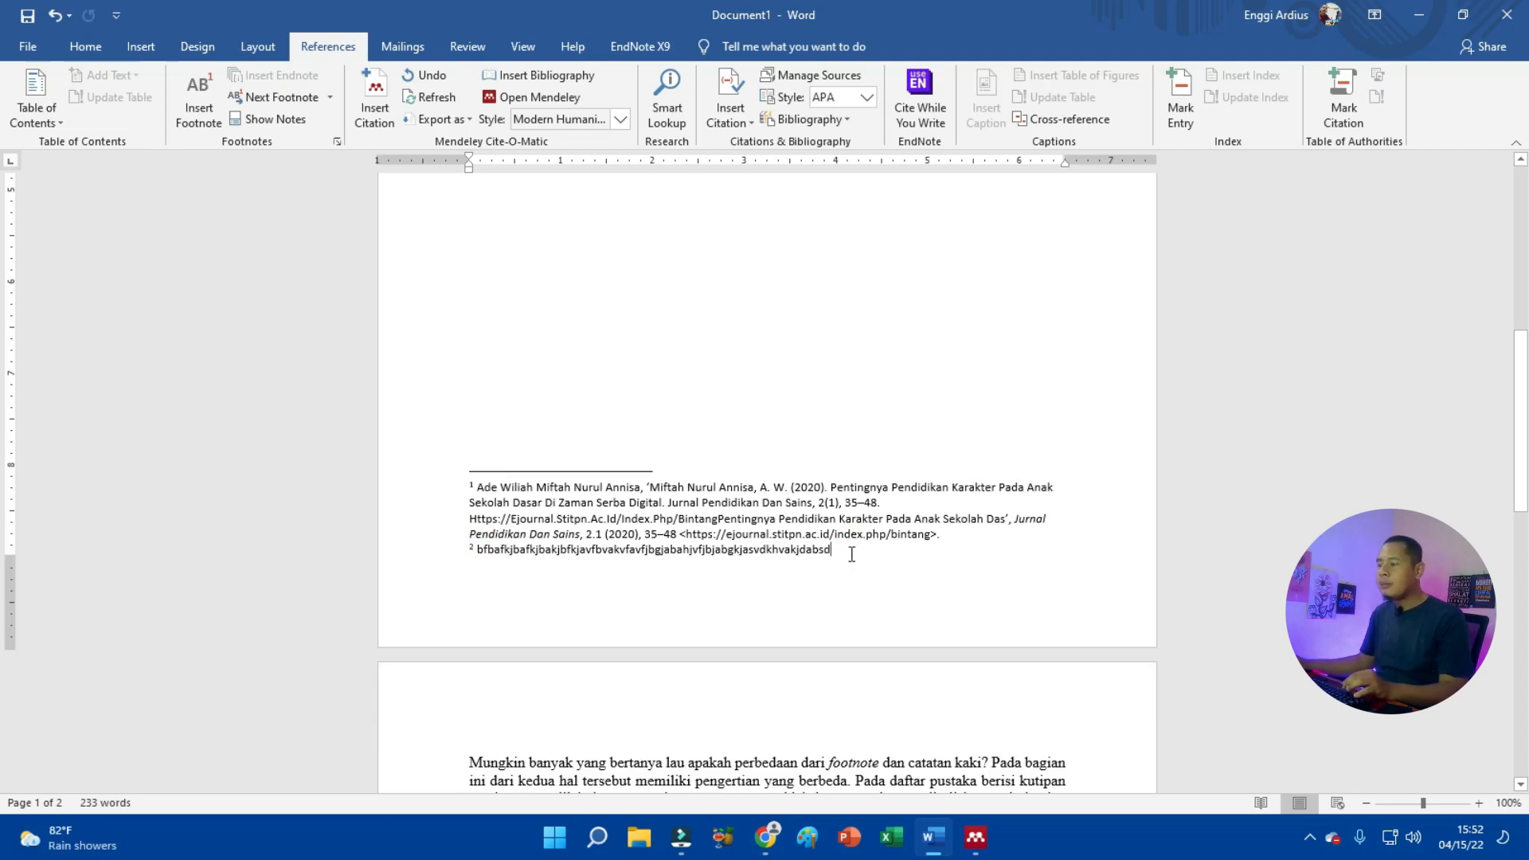
scroll(851, 555, "up", 10)
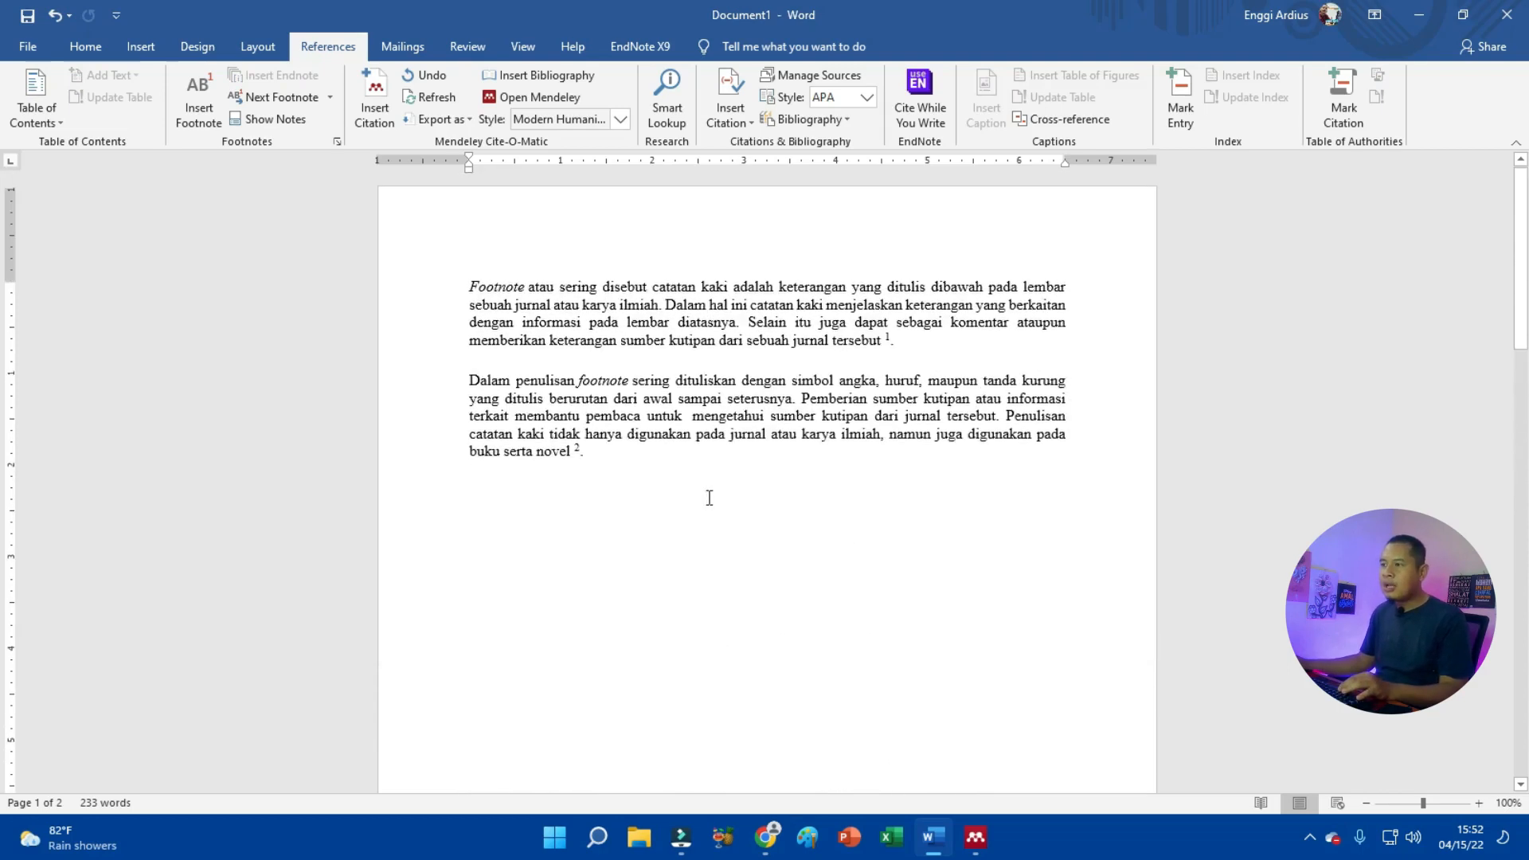
left_click(626, 465)
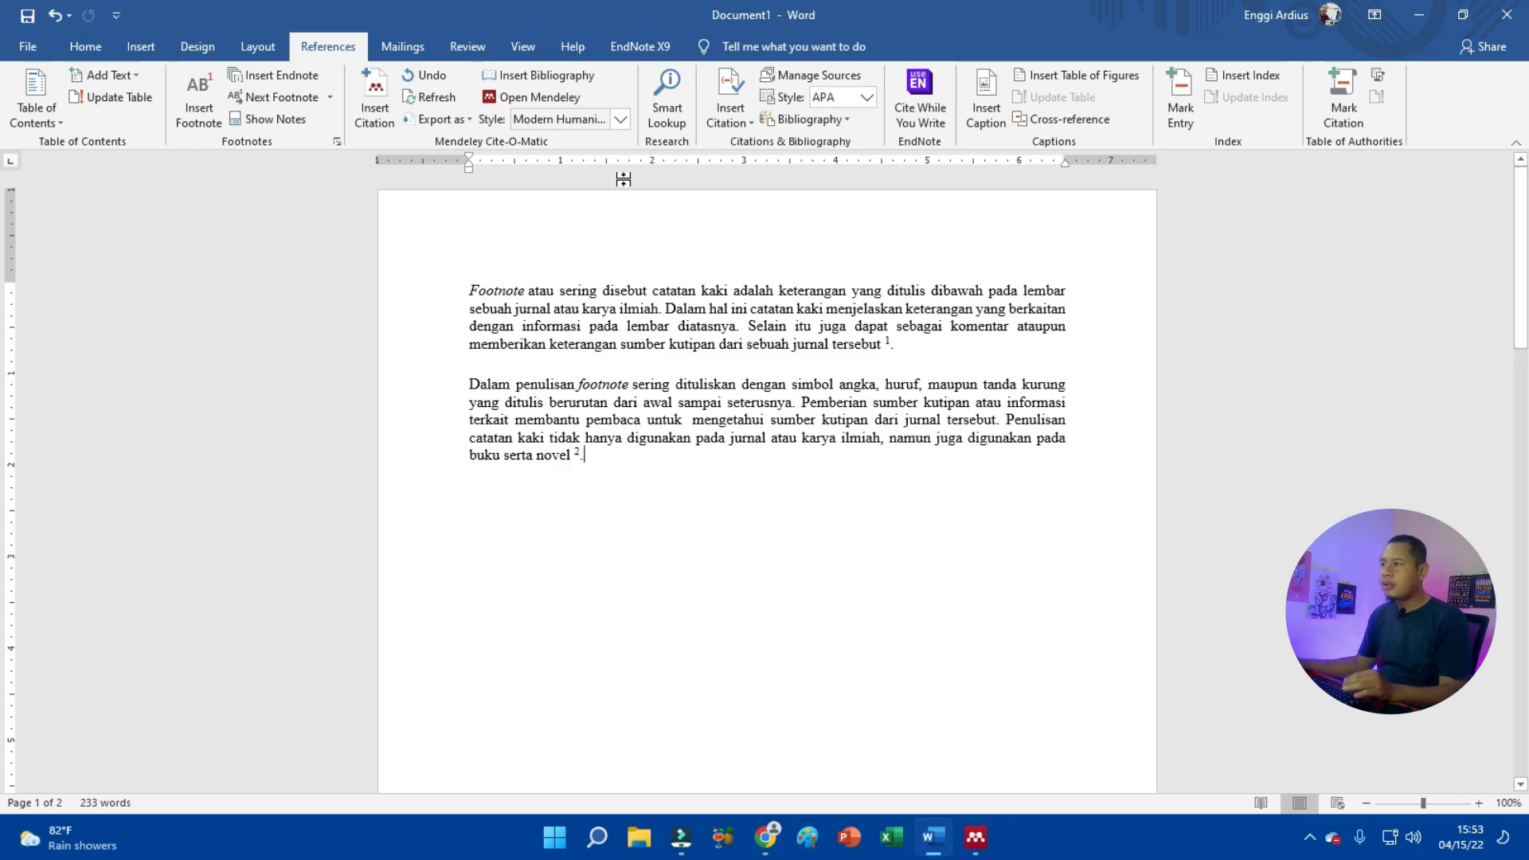
Search Mendeley's additional styles for "turabia", install Turabian 8th edition (full note) and try to make it the active style.
left_click(620, 120)
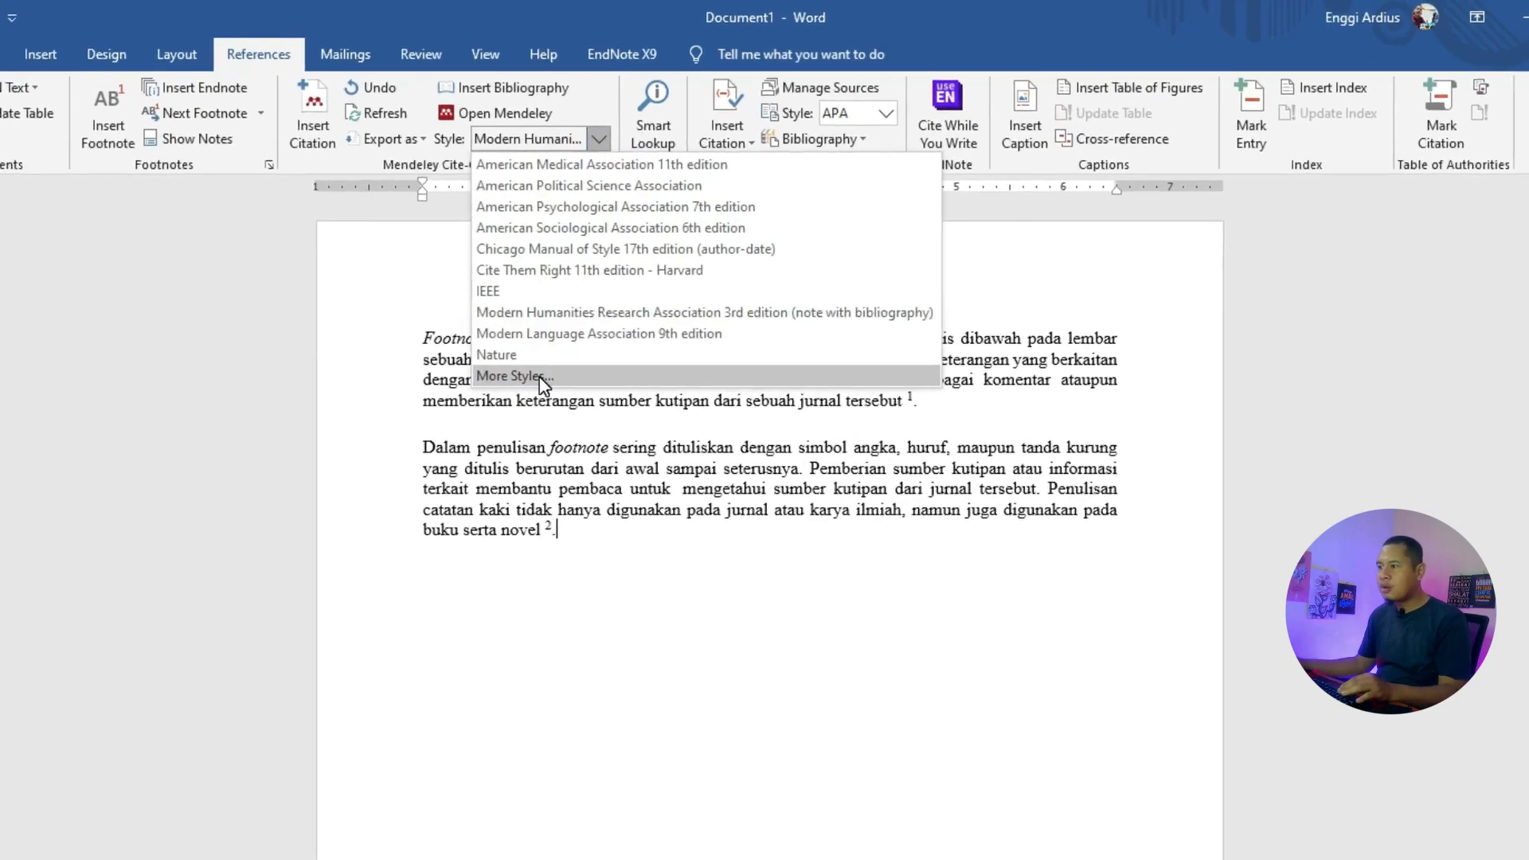
left_click(542, 332)
left_click(526, 268)
left_click(516, 312)
type("turabia")
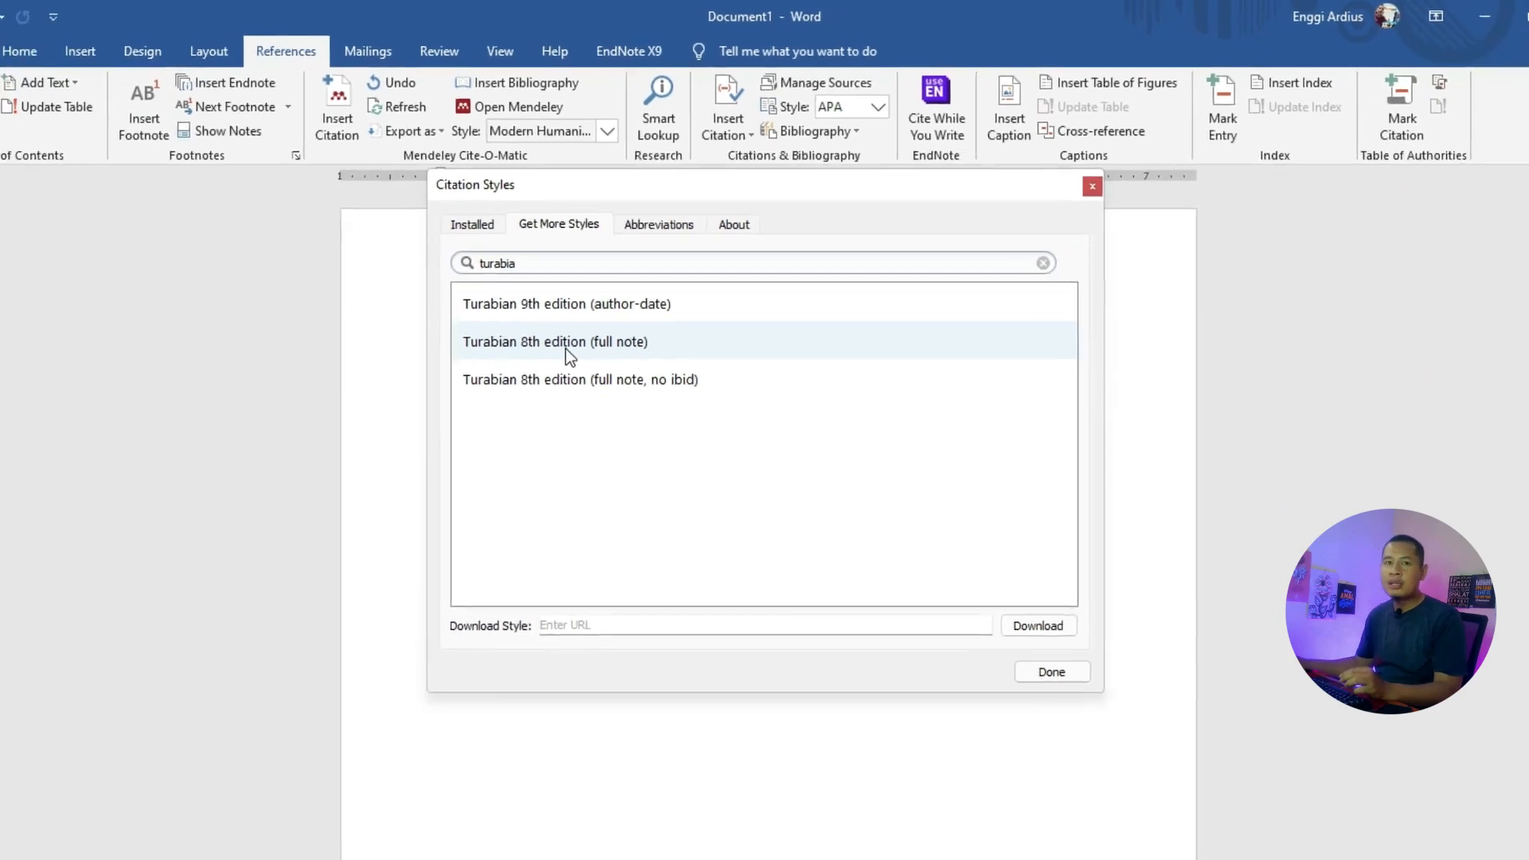
left_click(581, 317)
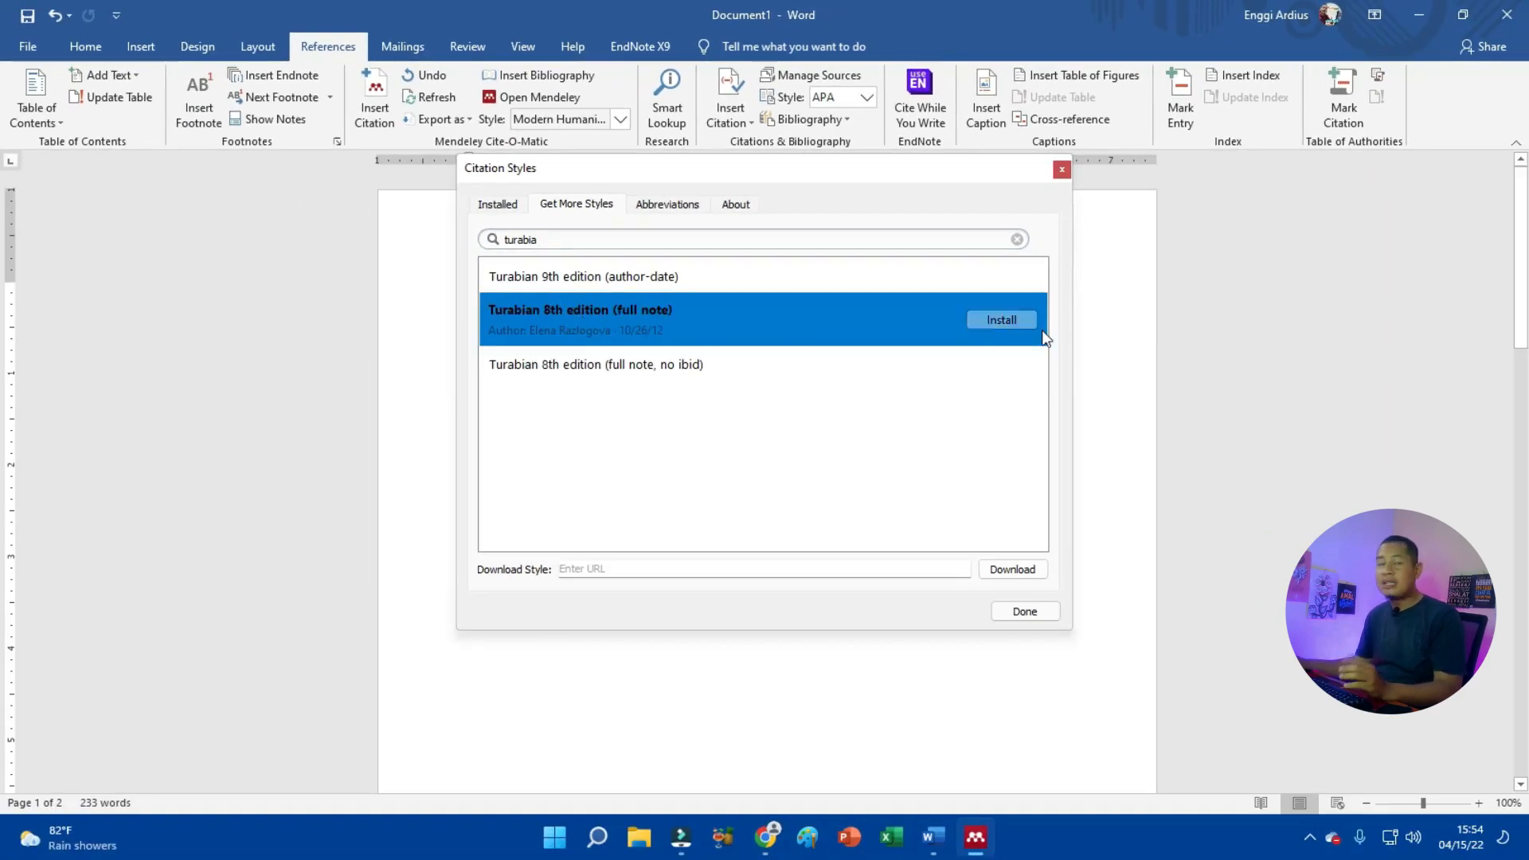
left_click(1011, 326)
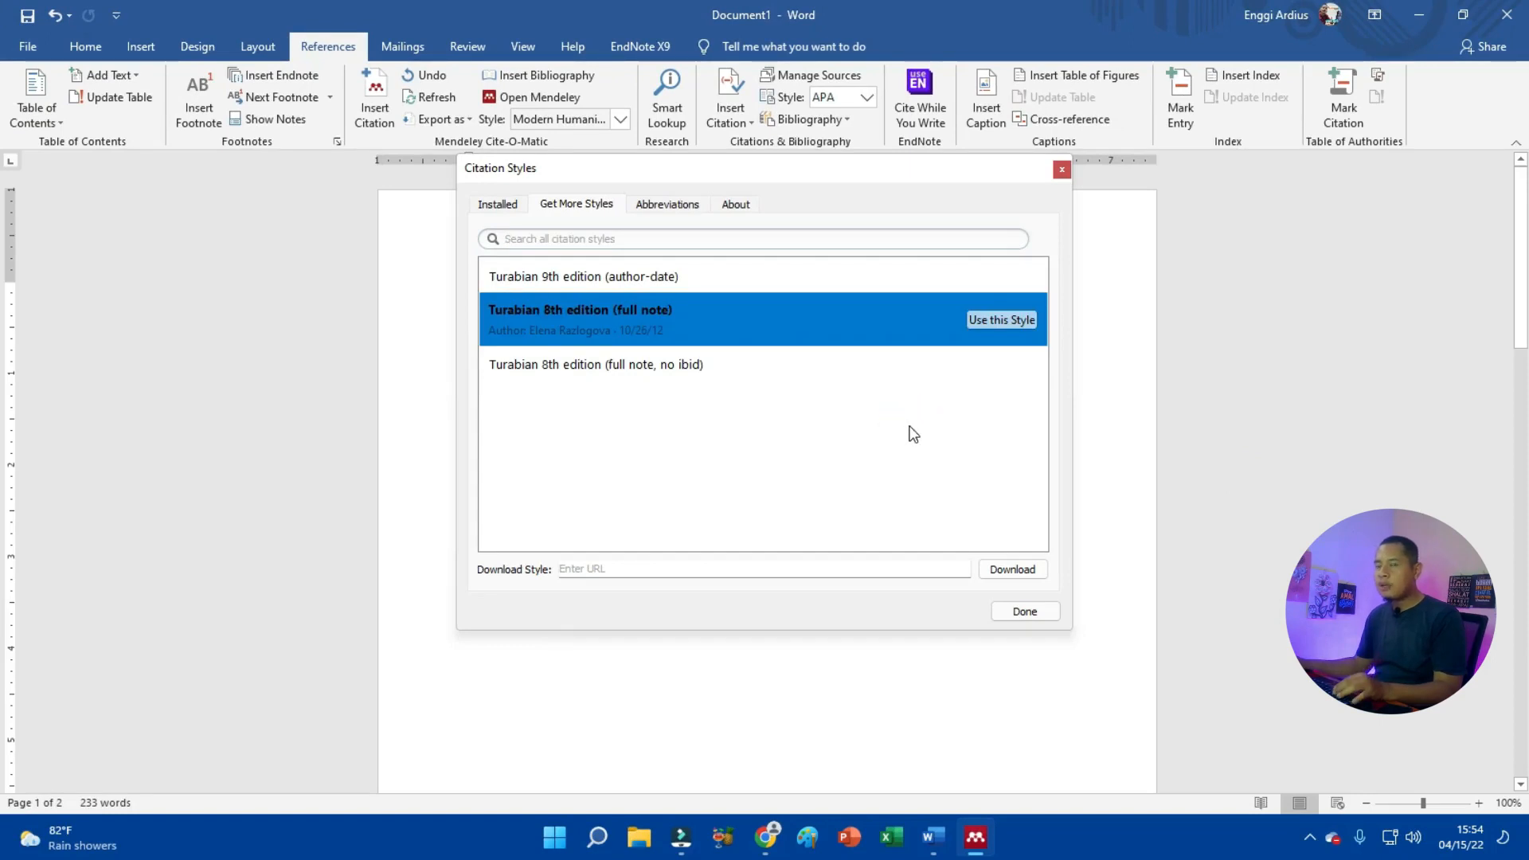
left_click(1004, 323)
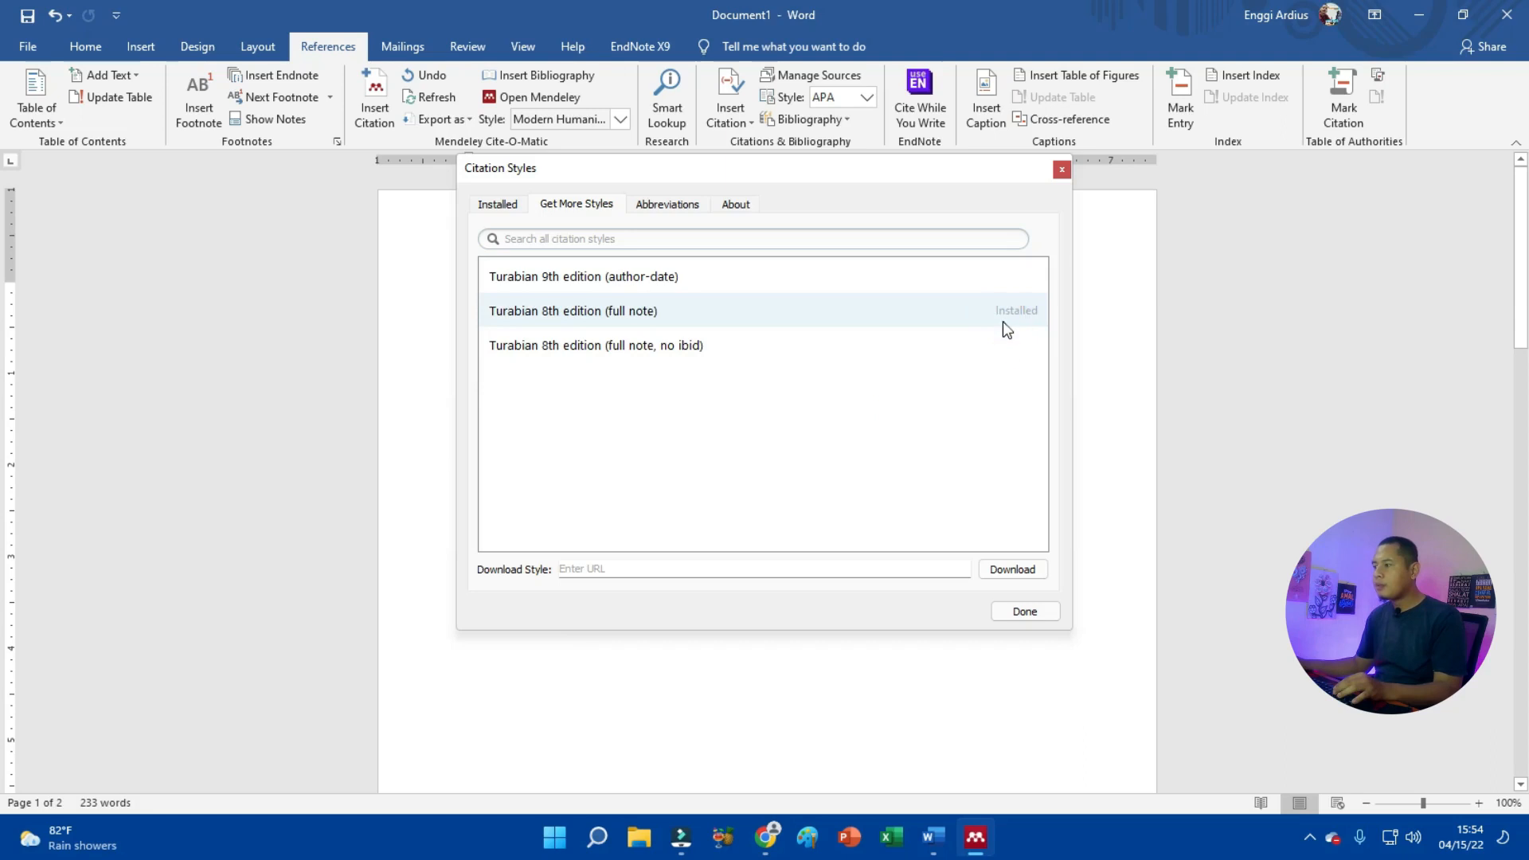
left_click(1011, 613)
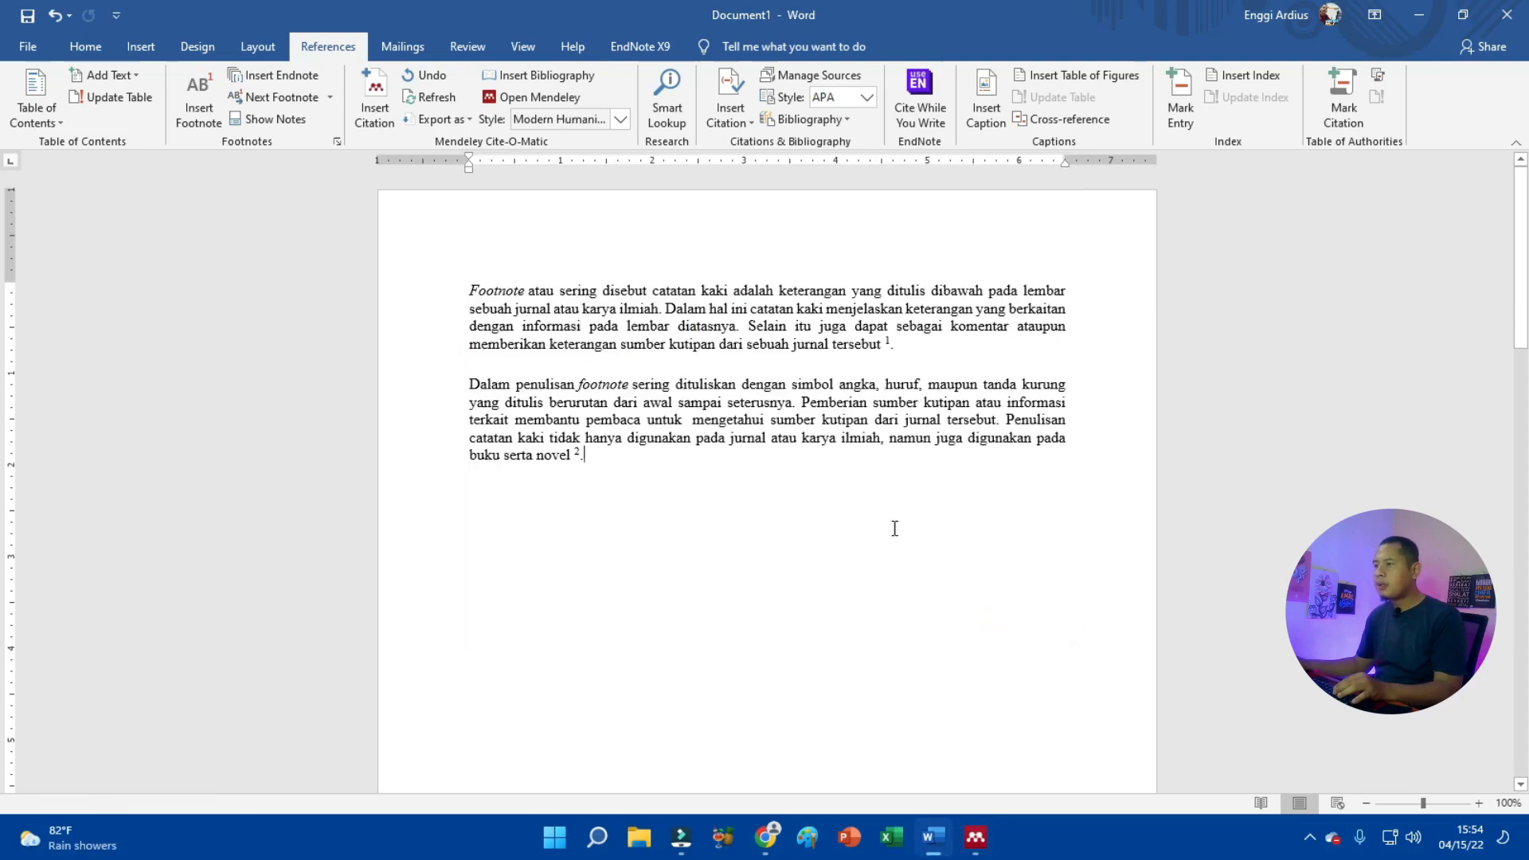
Find Turabian 8th edition (full note) among the installed Mendeley styles with "tu" and make it the active citation style.
left_click(621, 118)
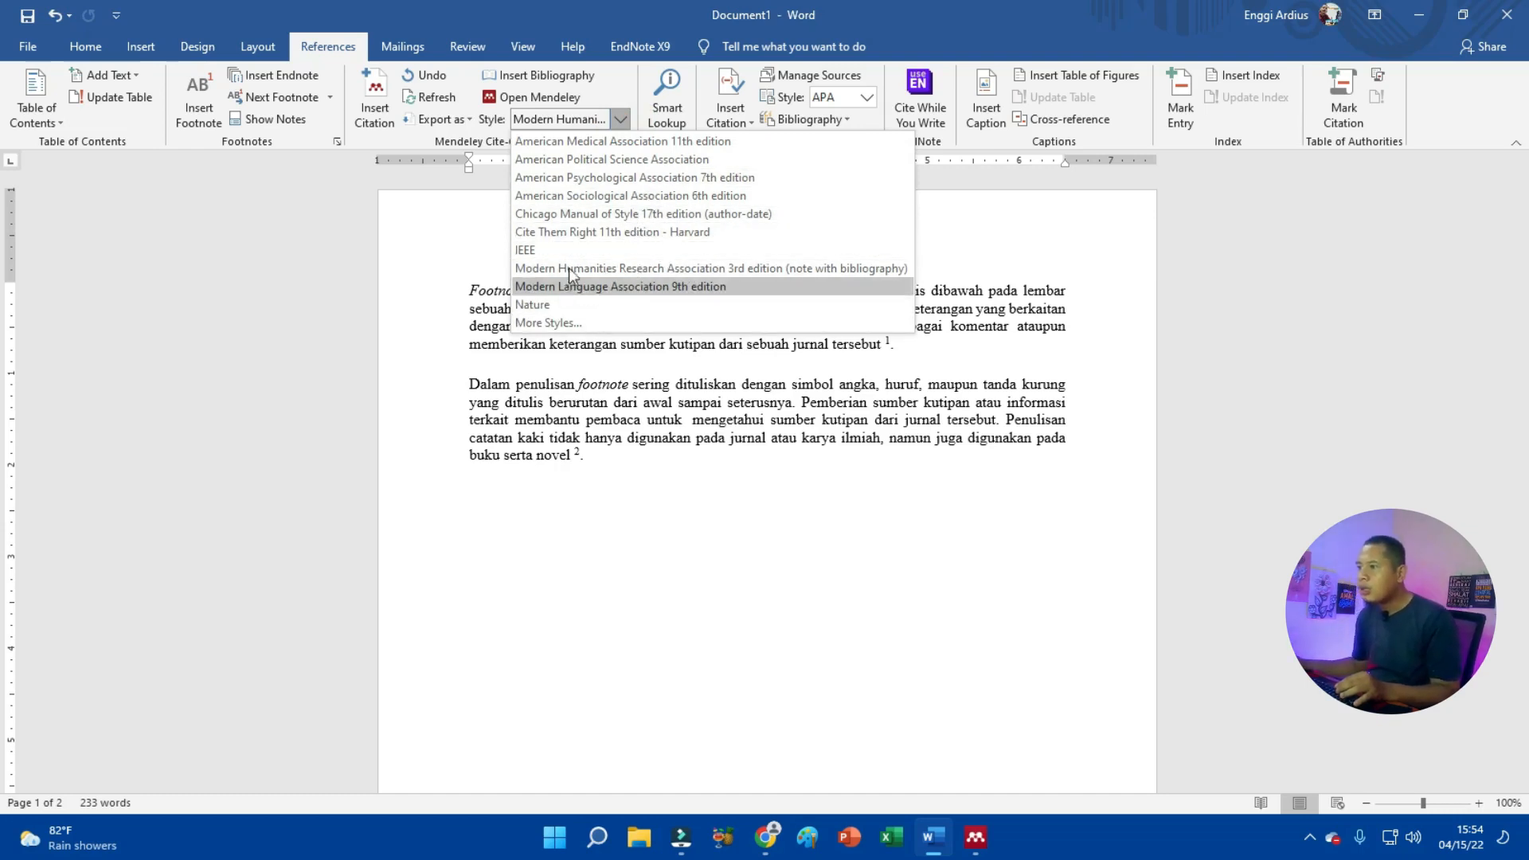
left_click(586, 323)
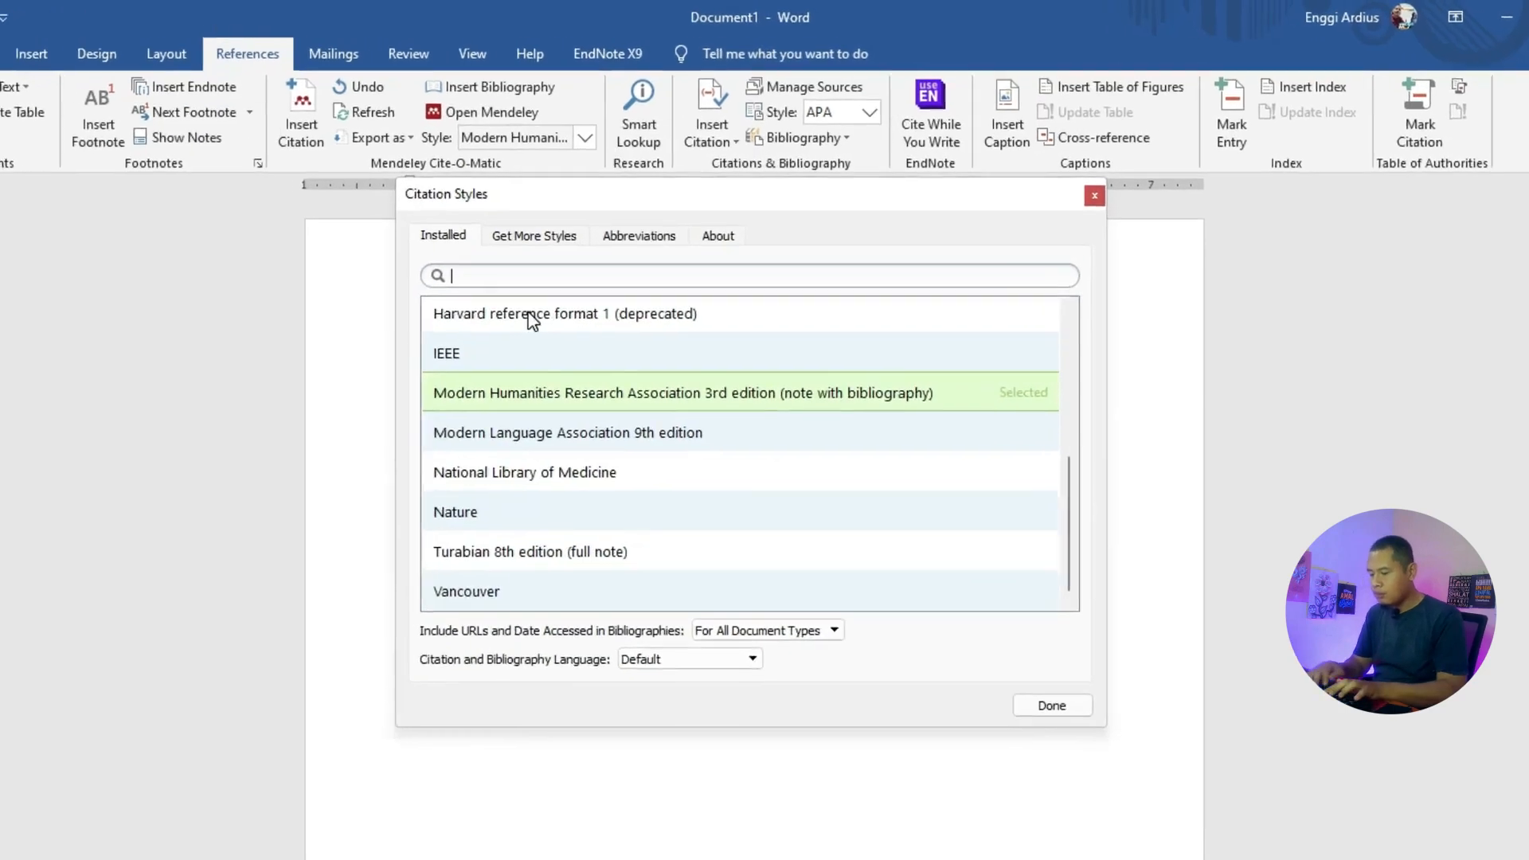
type("tu")
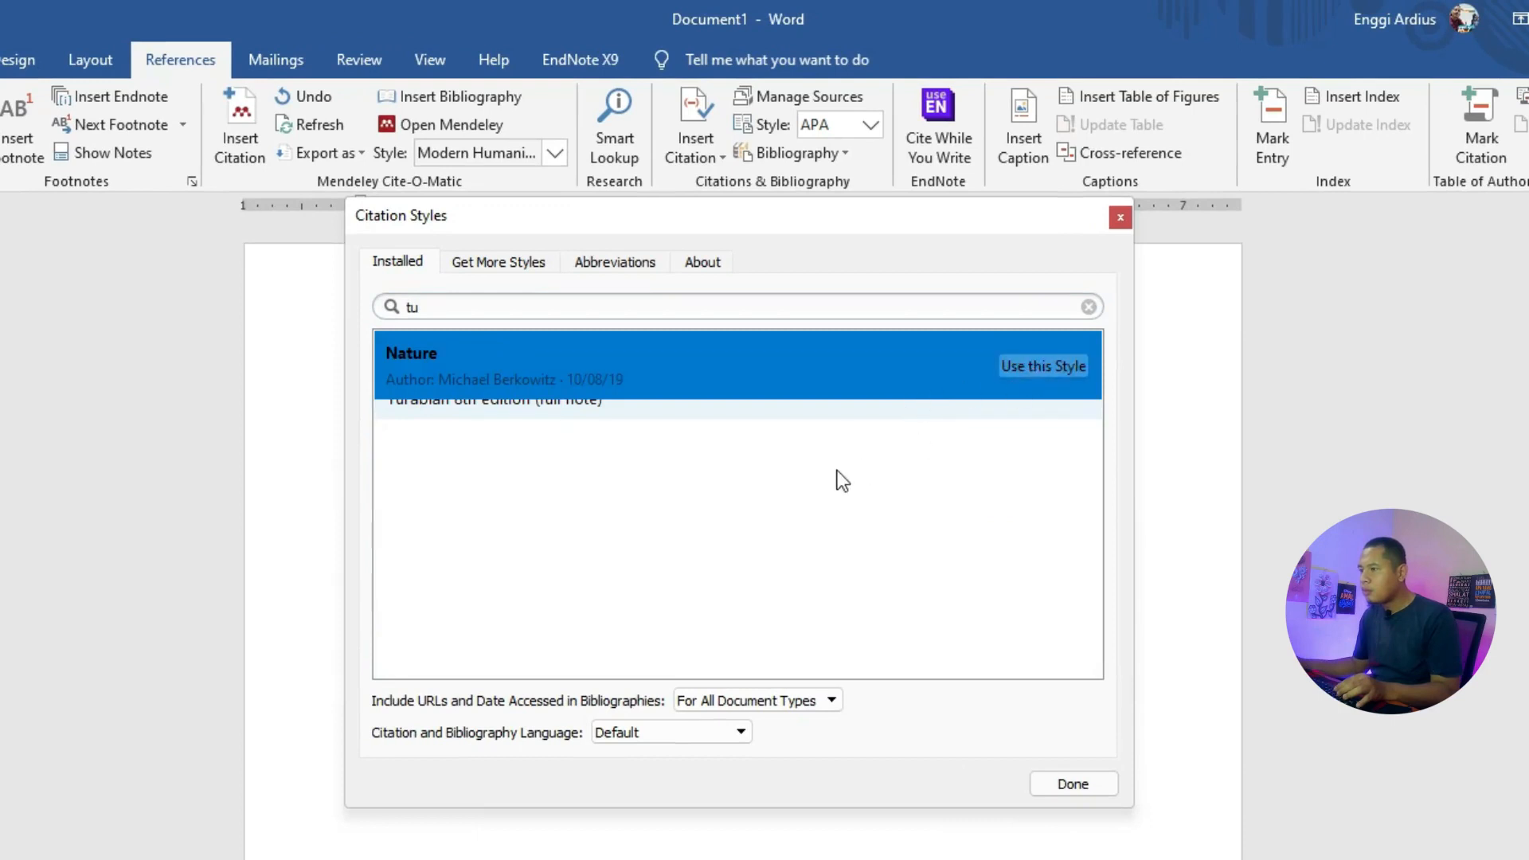
left_click(808, 404)
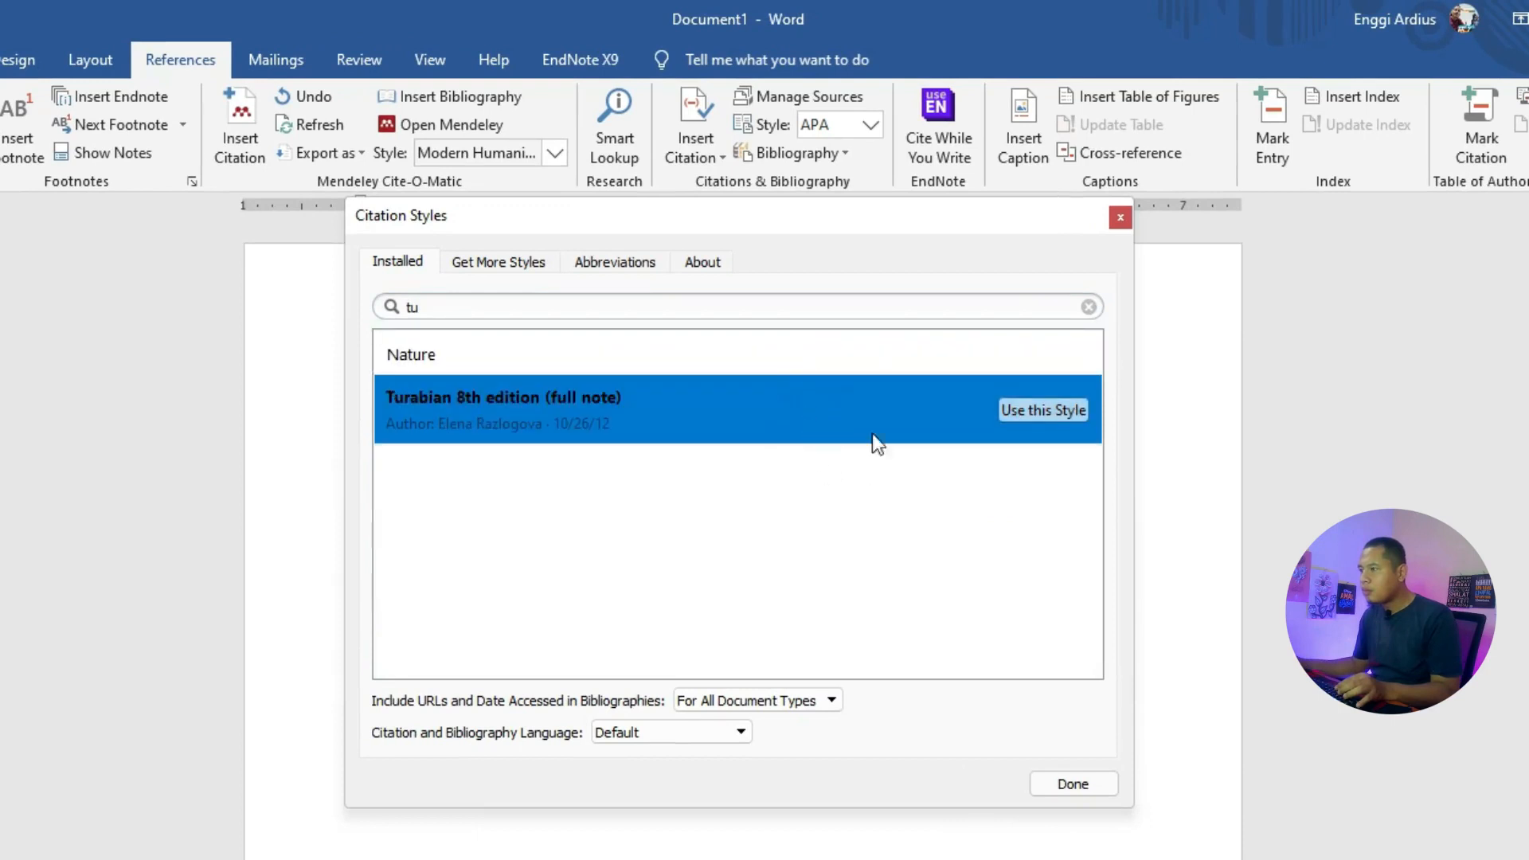
left_click(1026, 411)
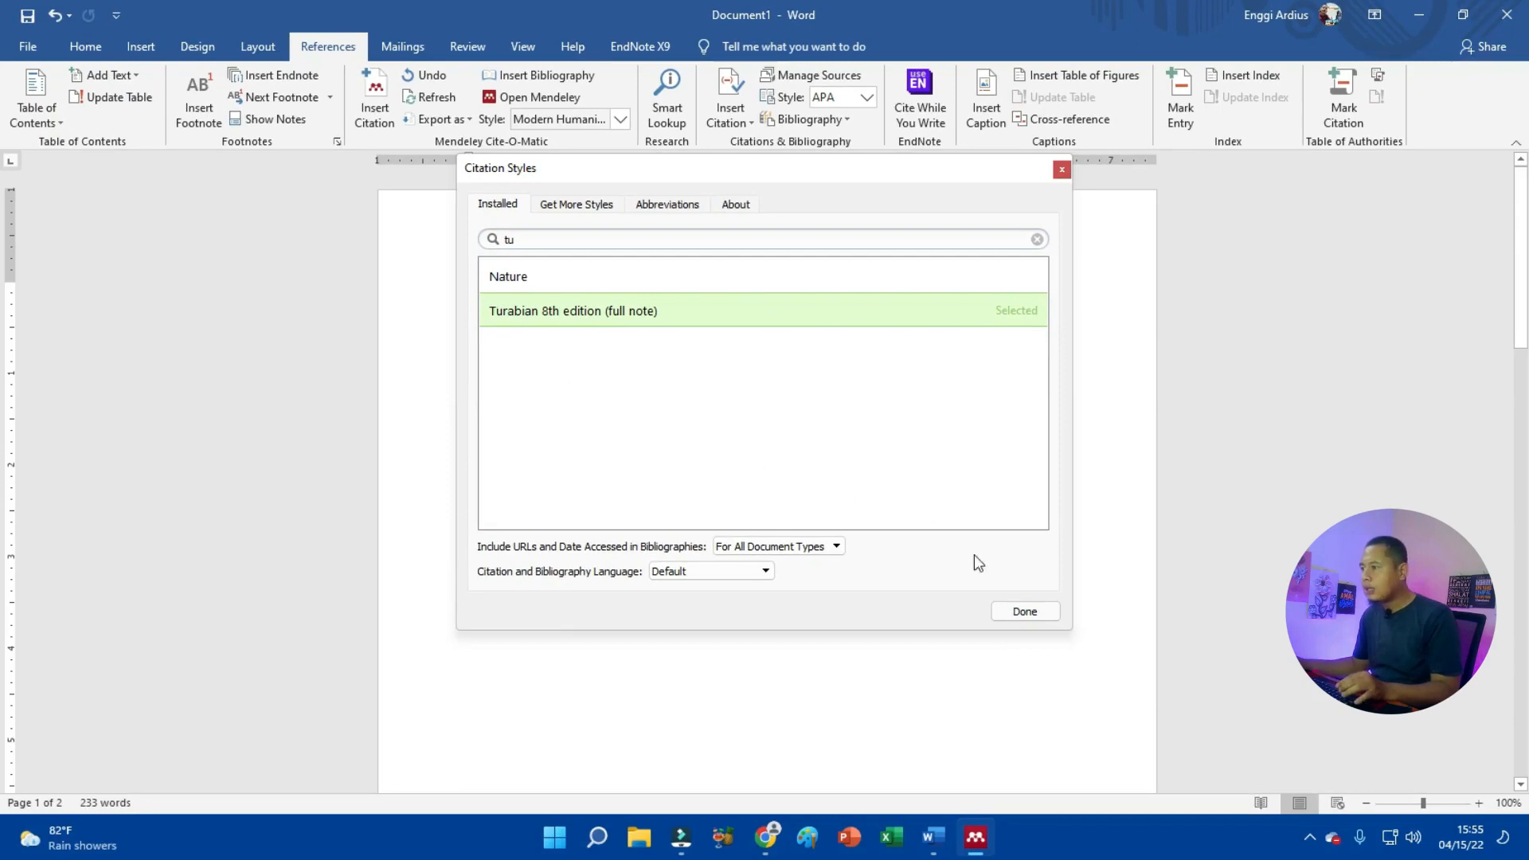
left_click(1038, 619)
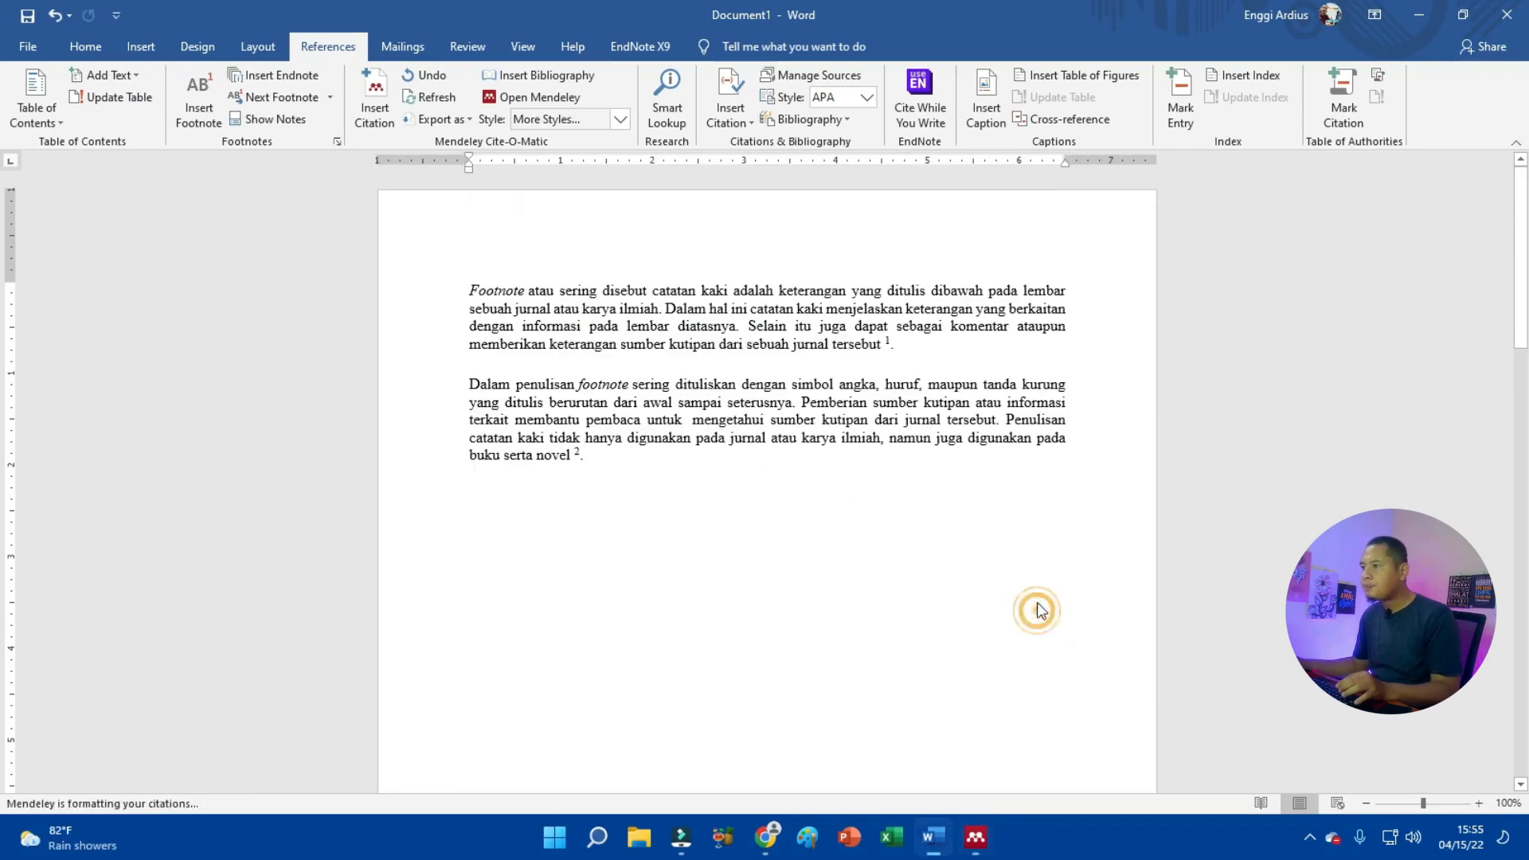
left_click(622, 118)
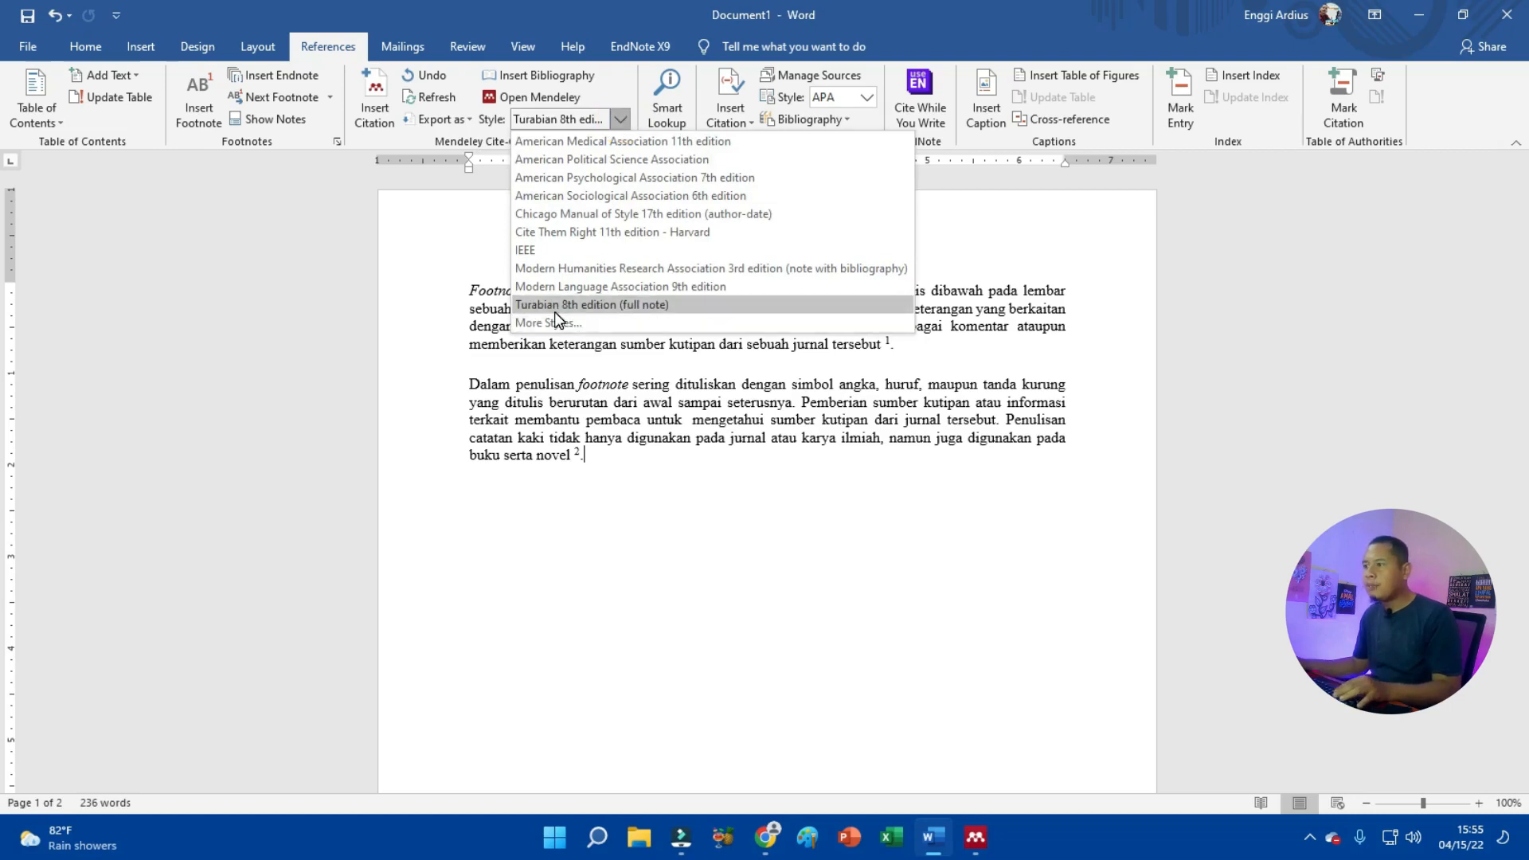
left_click(720, 507)
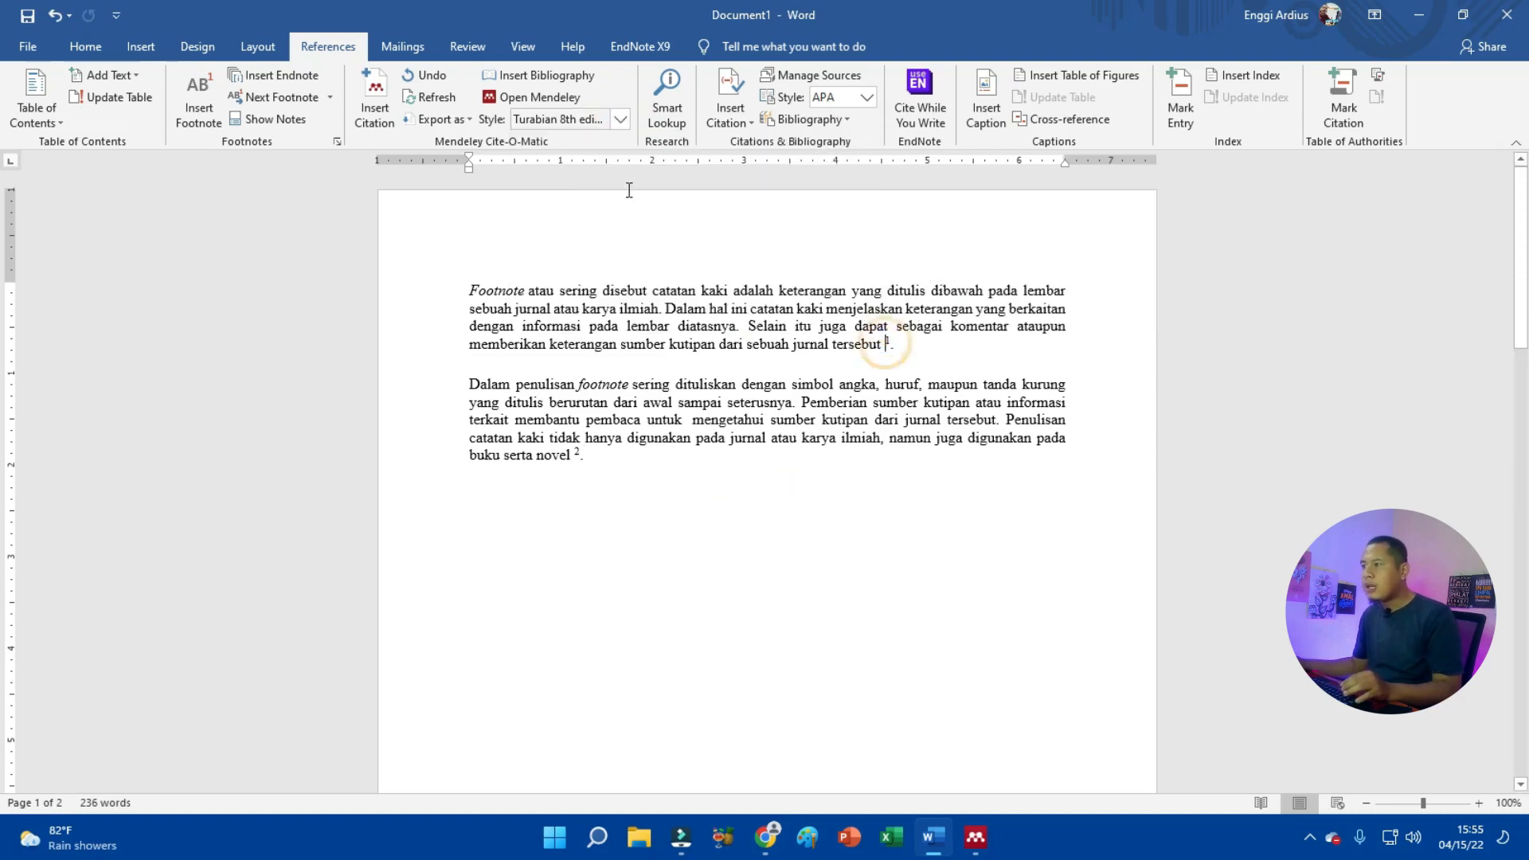
Switch the Mendeley citation style to American Psychological Association 7th edition.
left_click(620, 119)
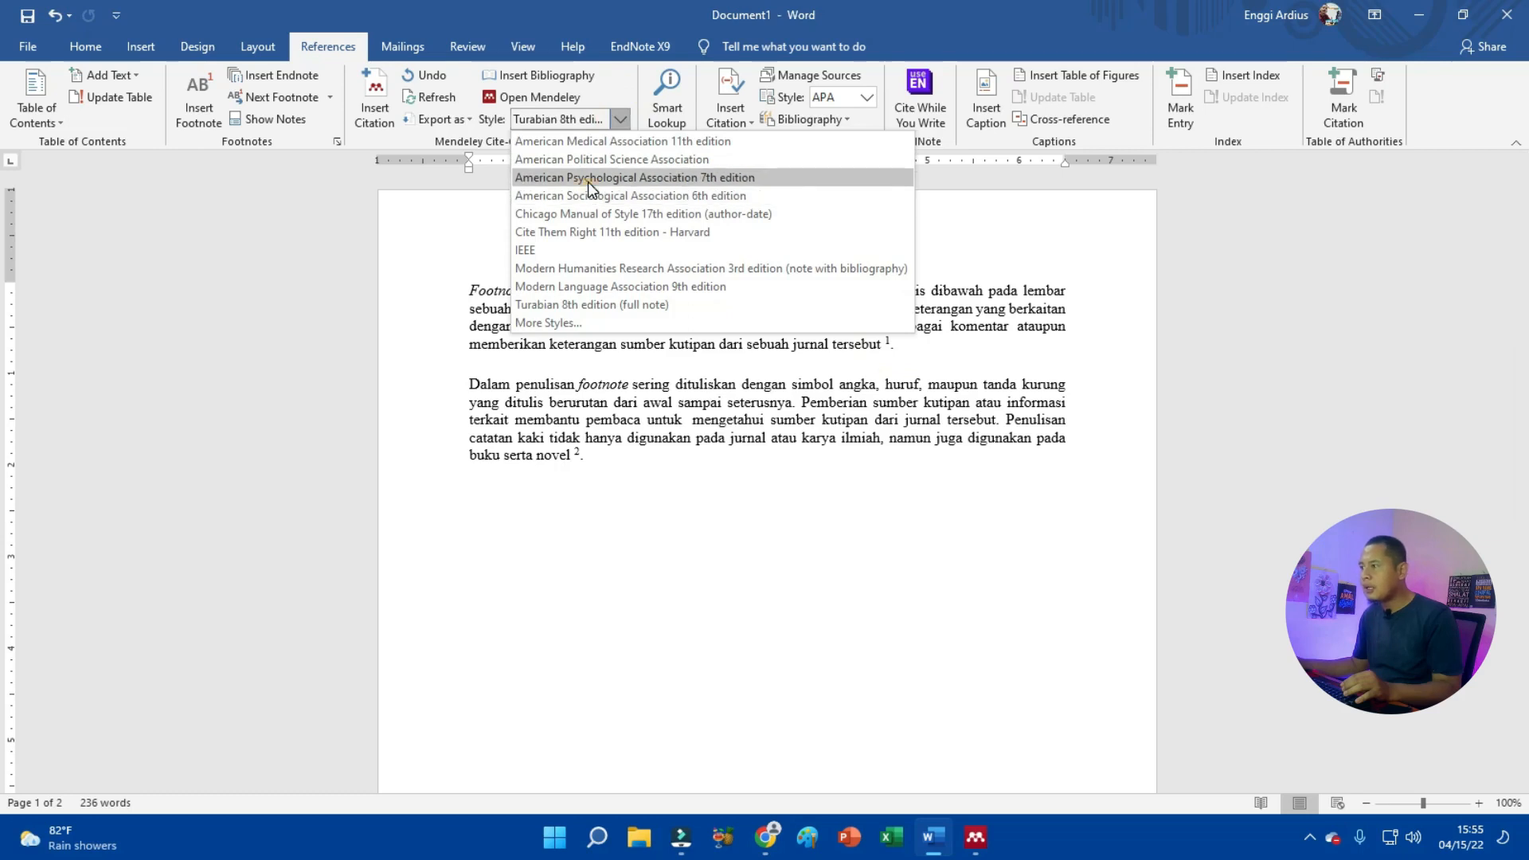
left_click(587, 177)
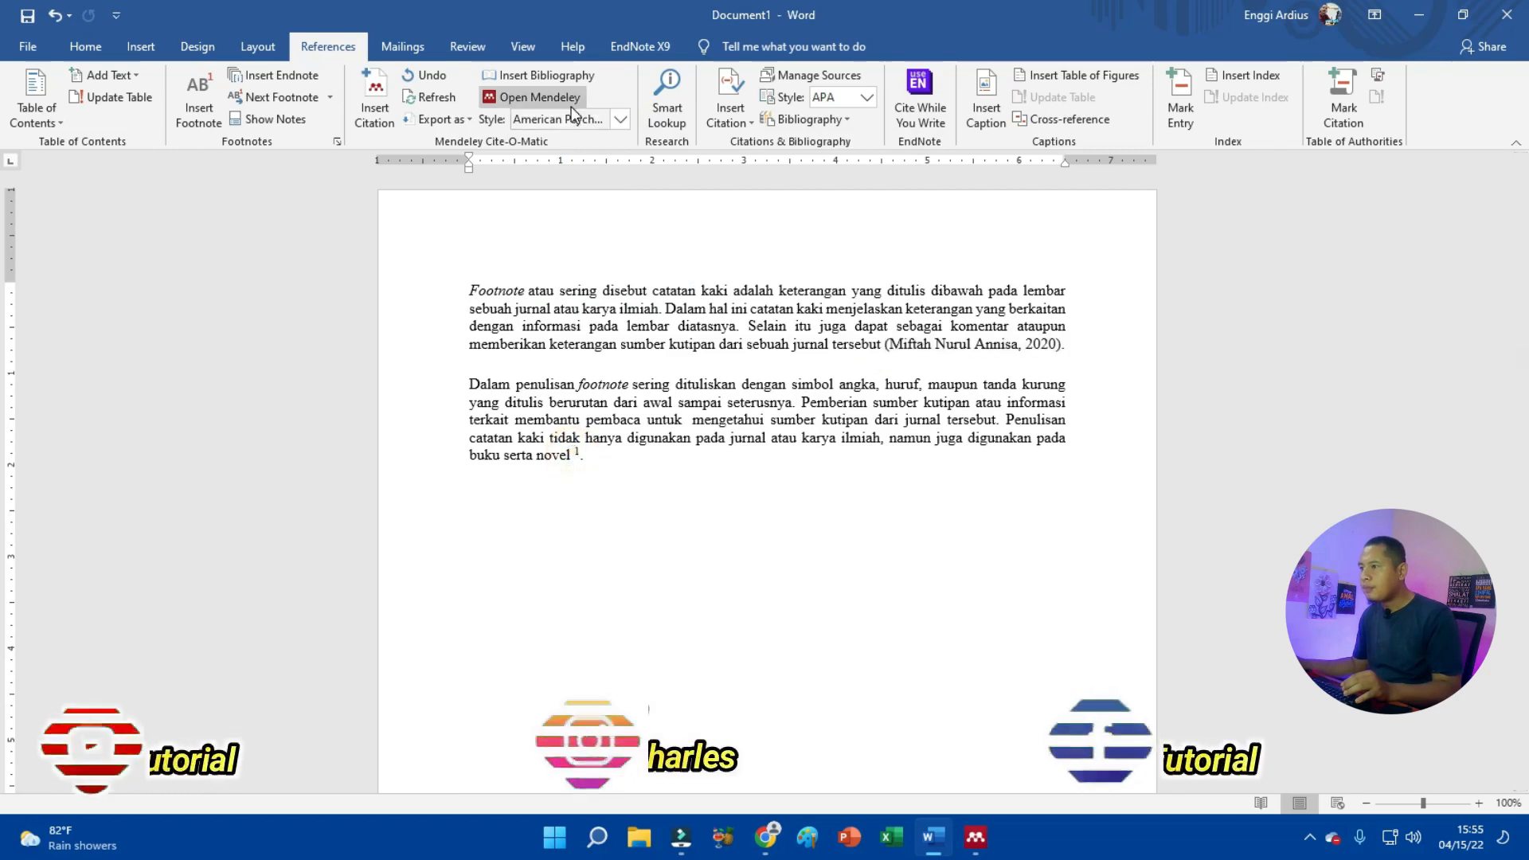
left_click(619, 119)
left_click(604, 178)
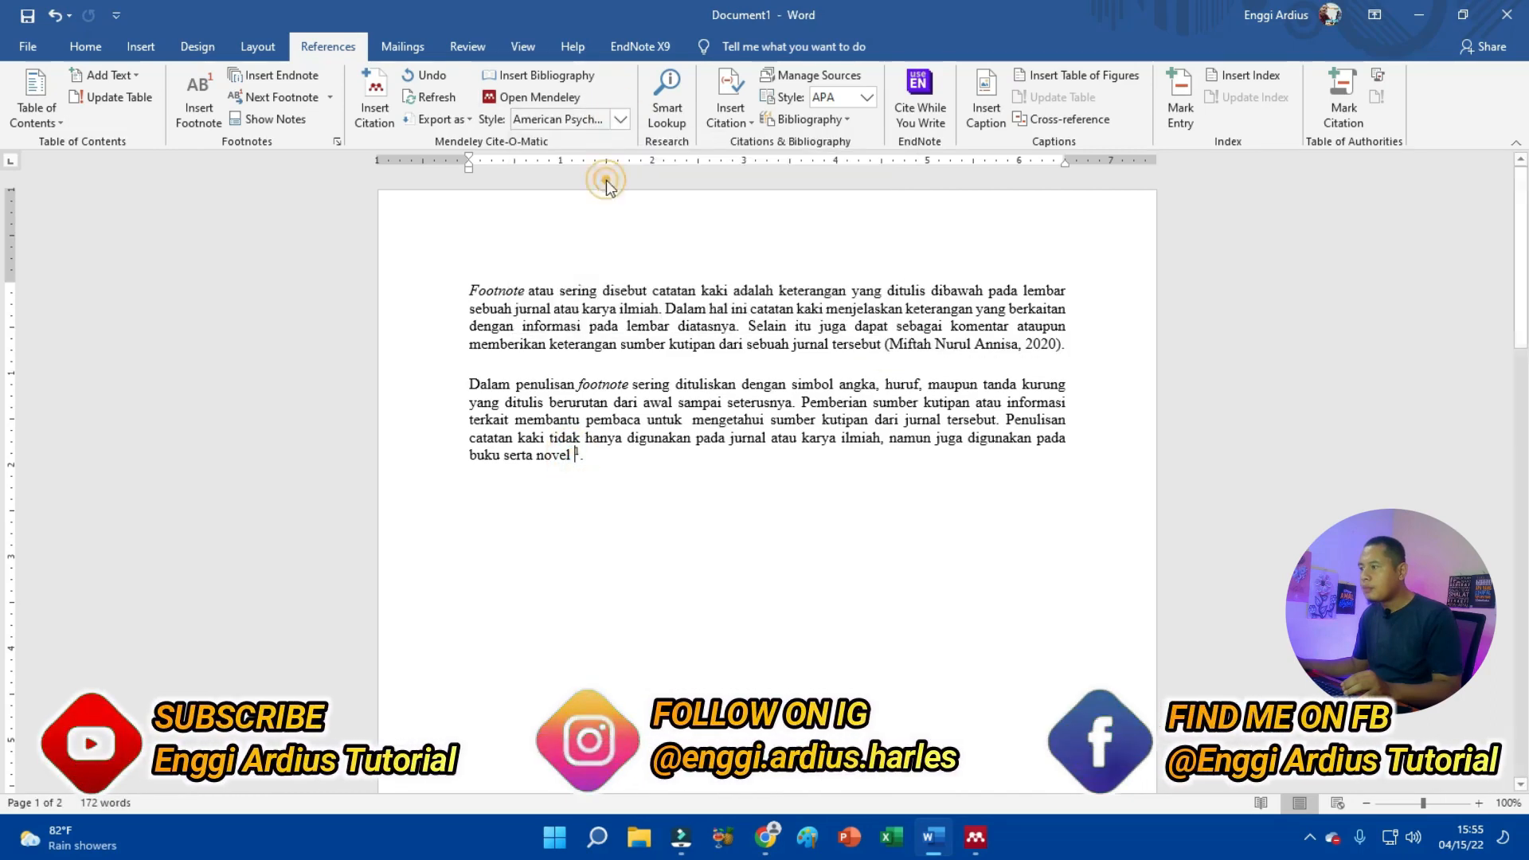
Compare the Mendeley citations in the first and last paragraphs with the manual footnote marker and its note on page one.
left_click(945, 348)
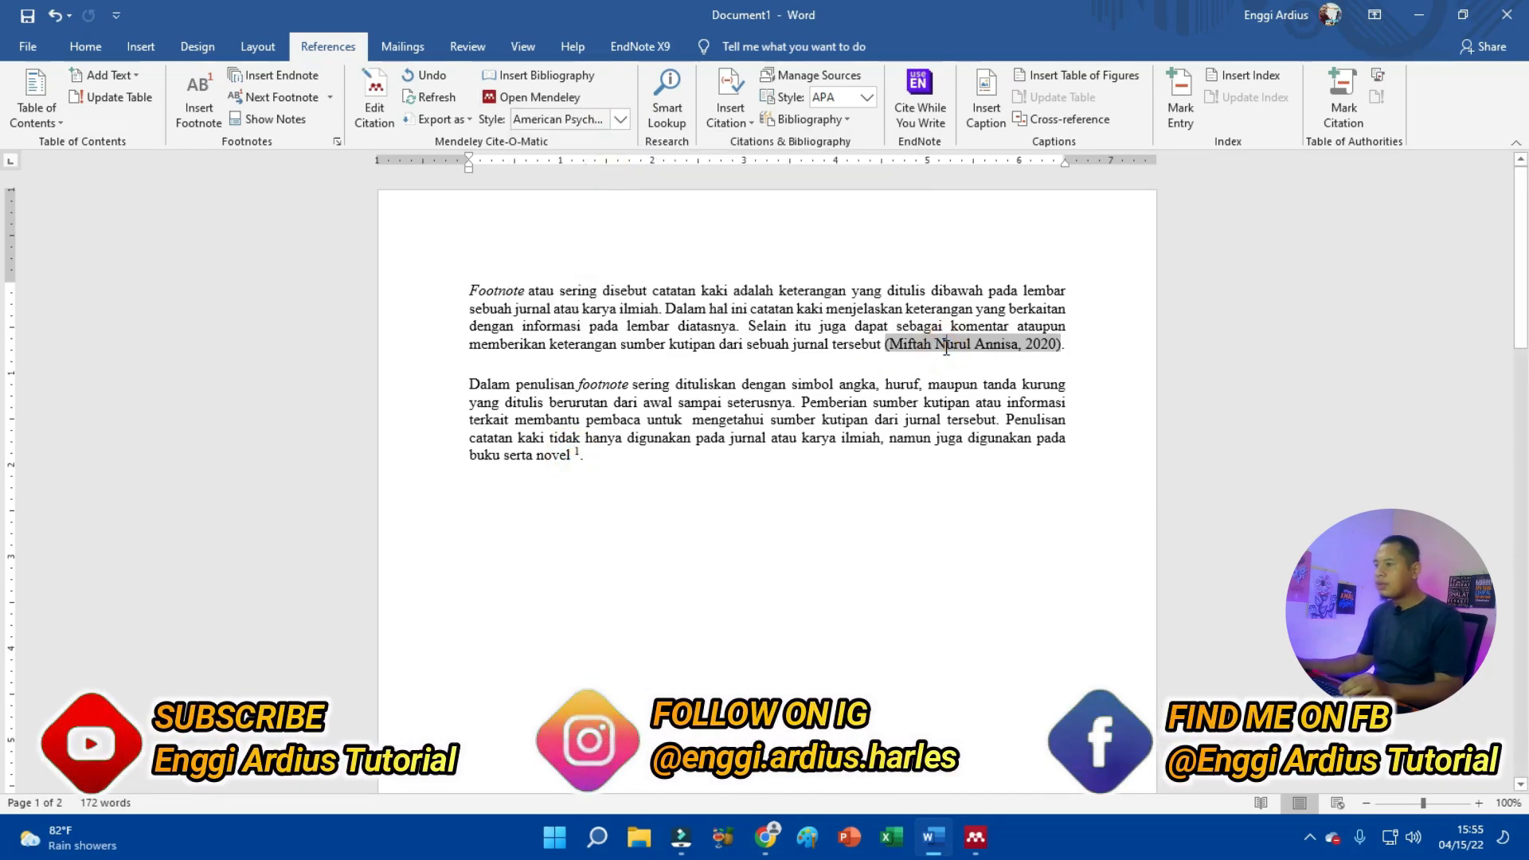
left_click(894, 450)
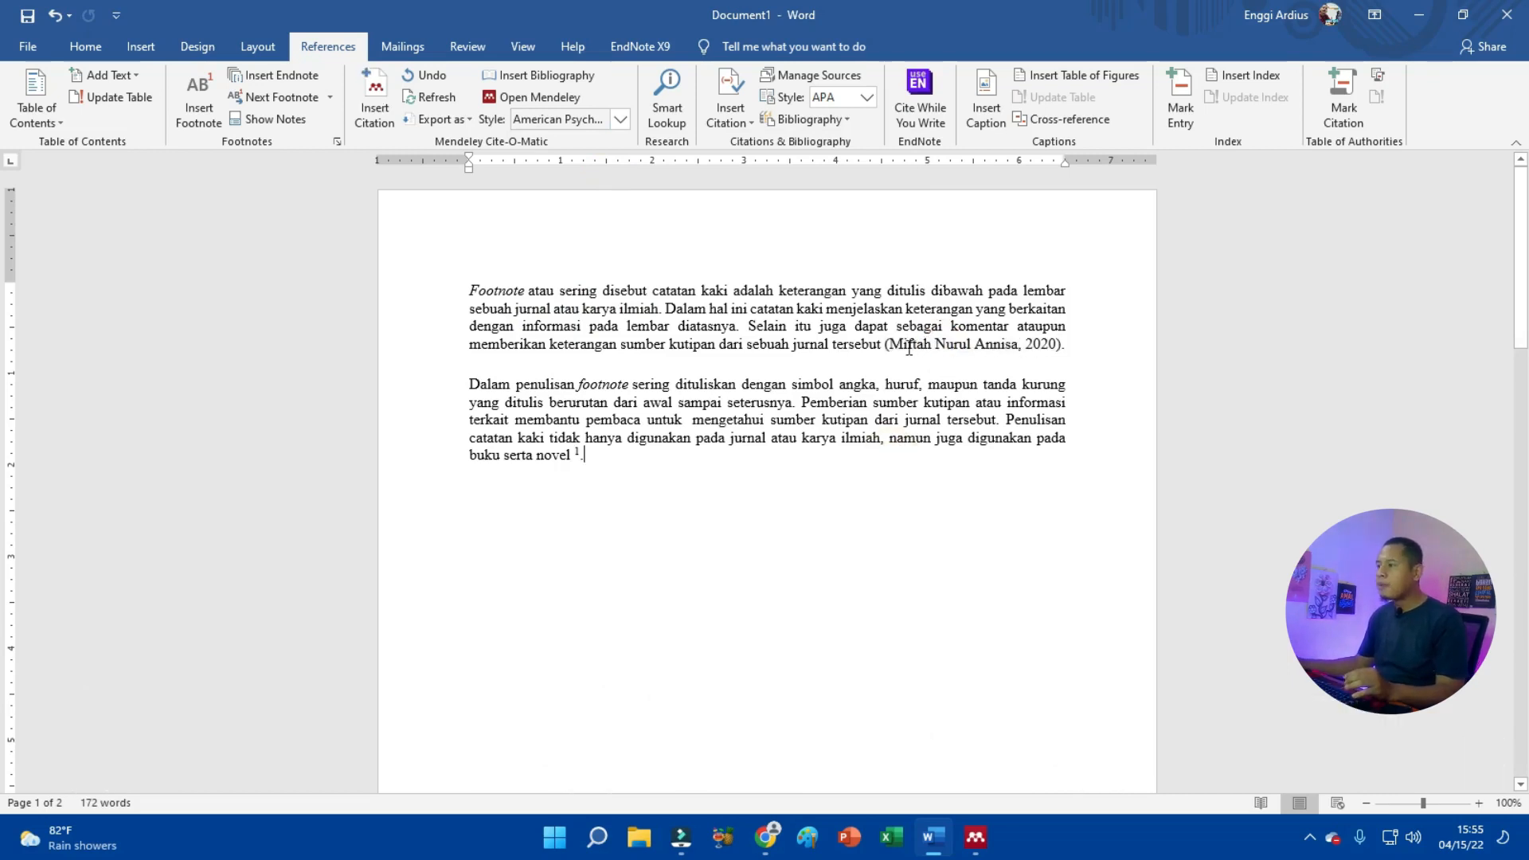
scroll(957, 355, "down", 5)
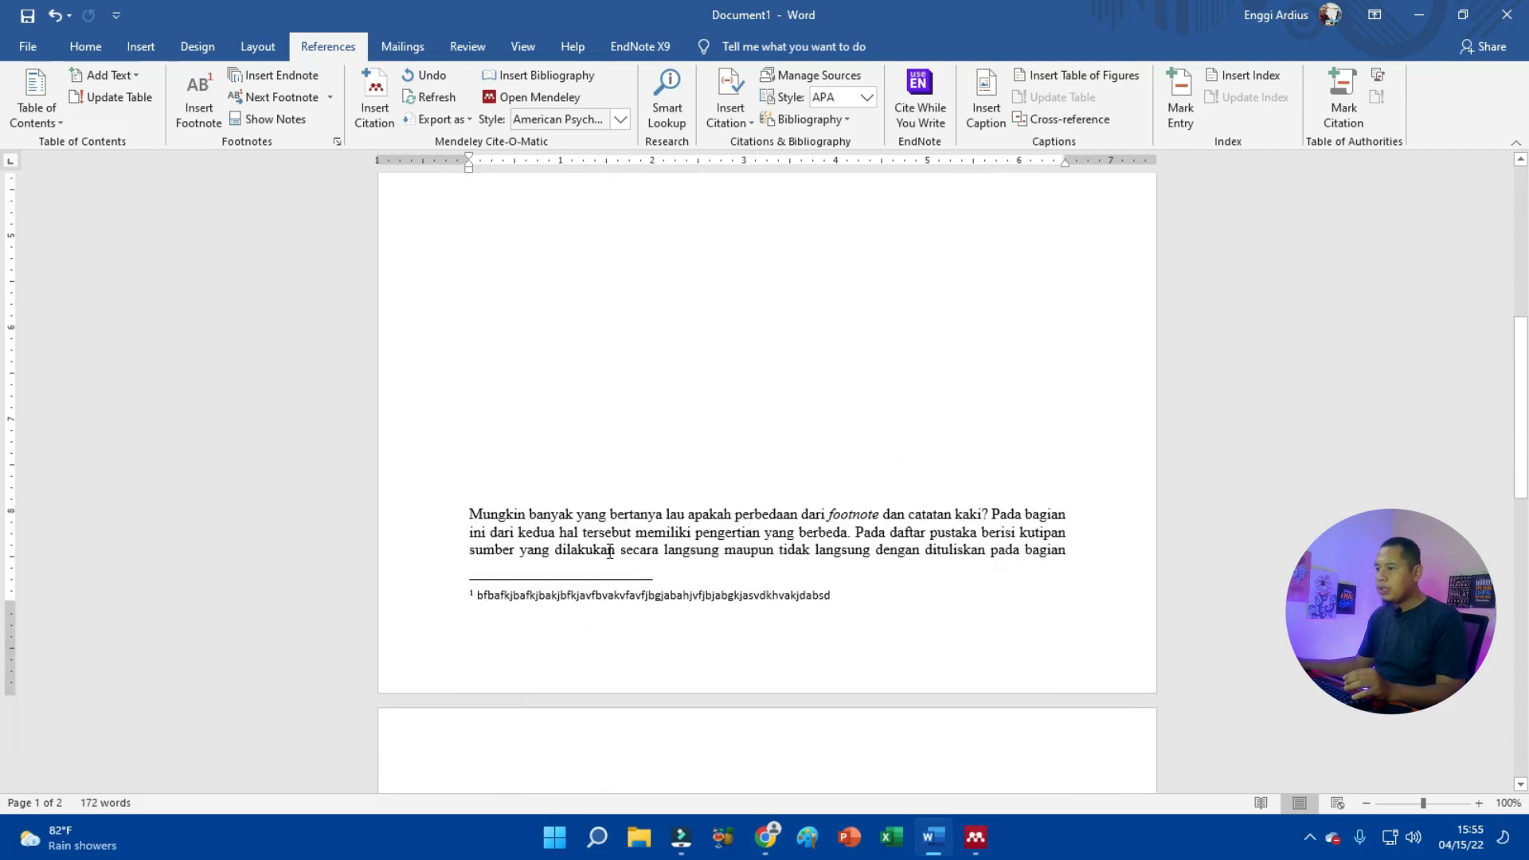
scroll(496, 605, "up", 5)
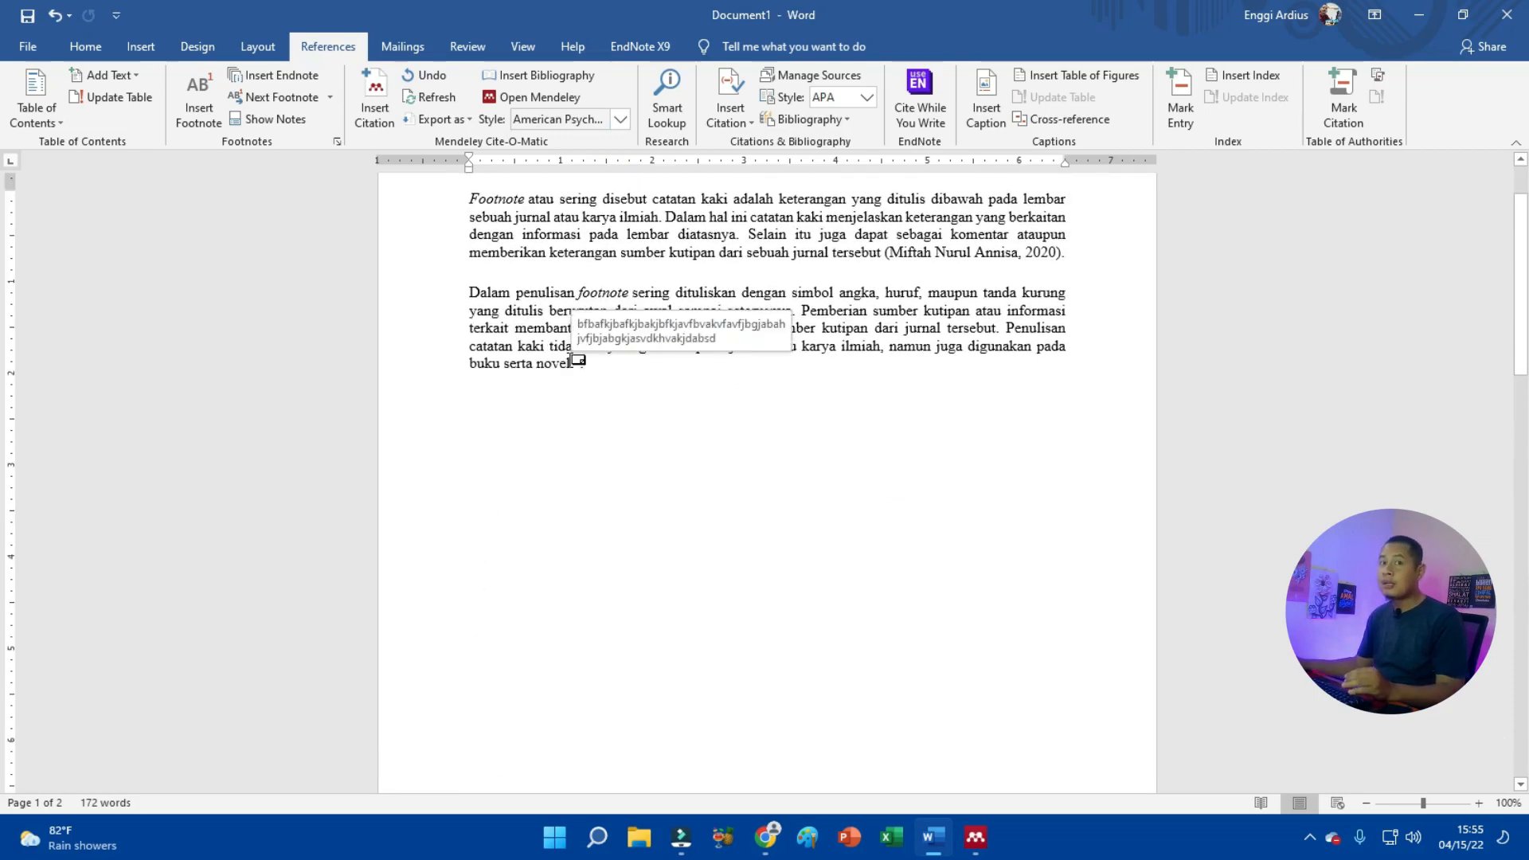
scroll(853, 366, "down", 5)
scroll(853, 366, "down", 10)
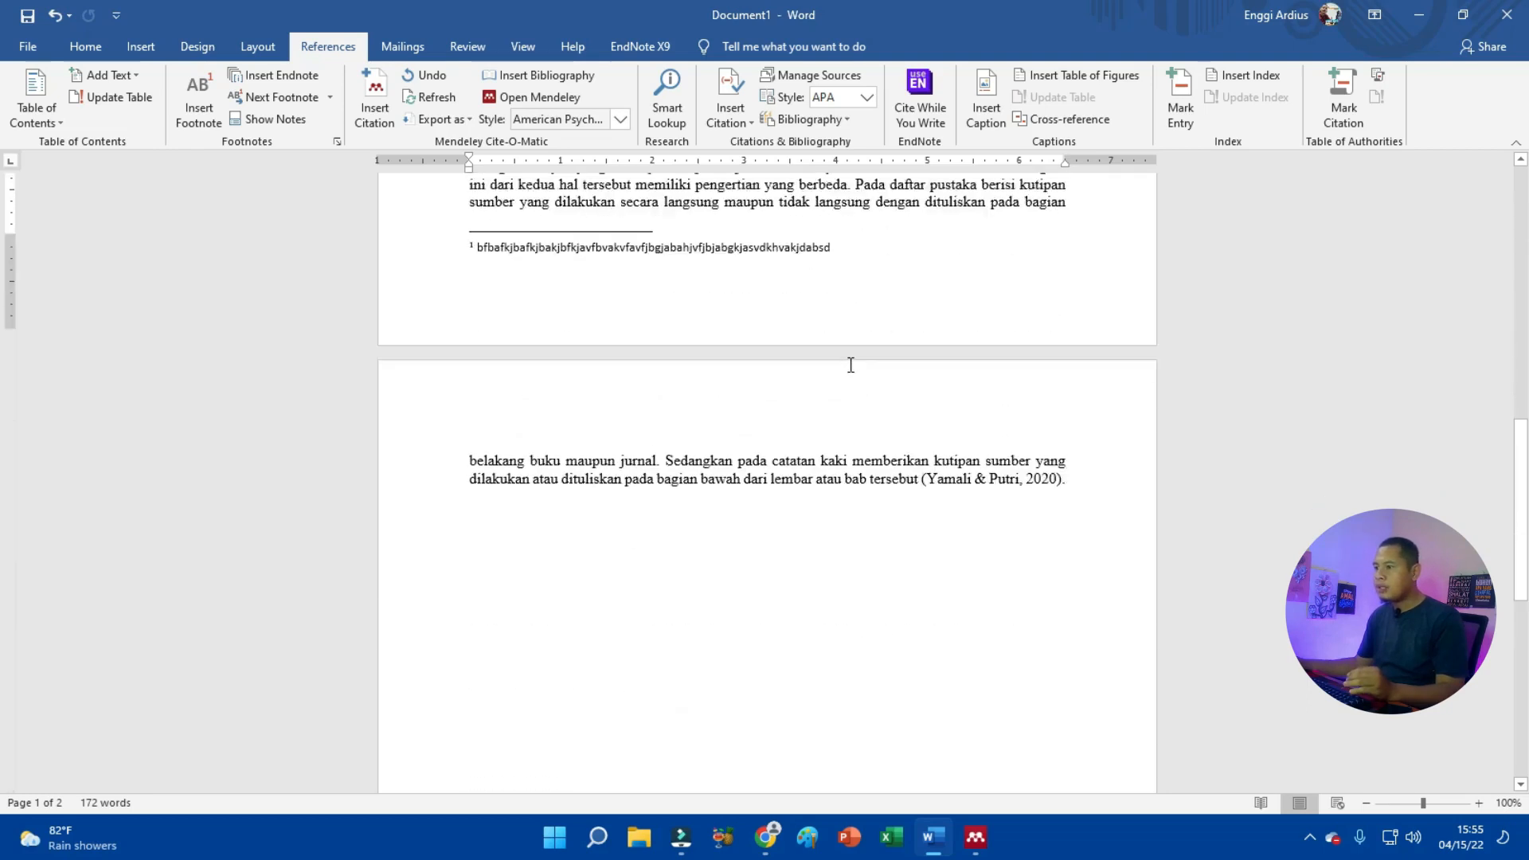
scroll(740, 547, "up", 10)
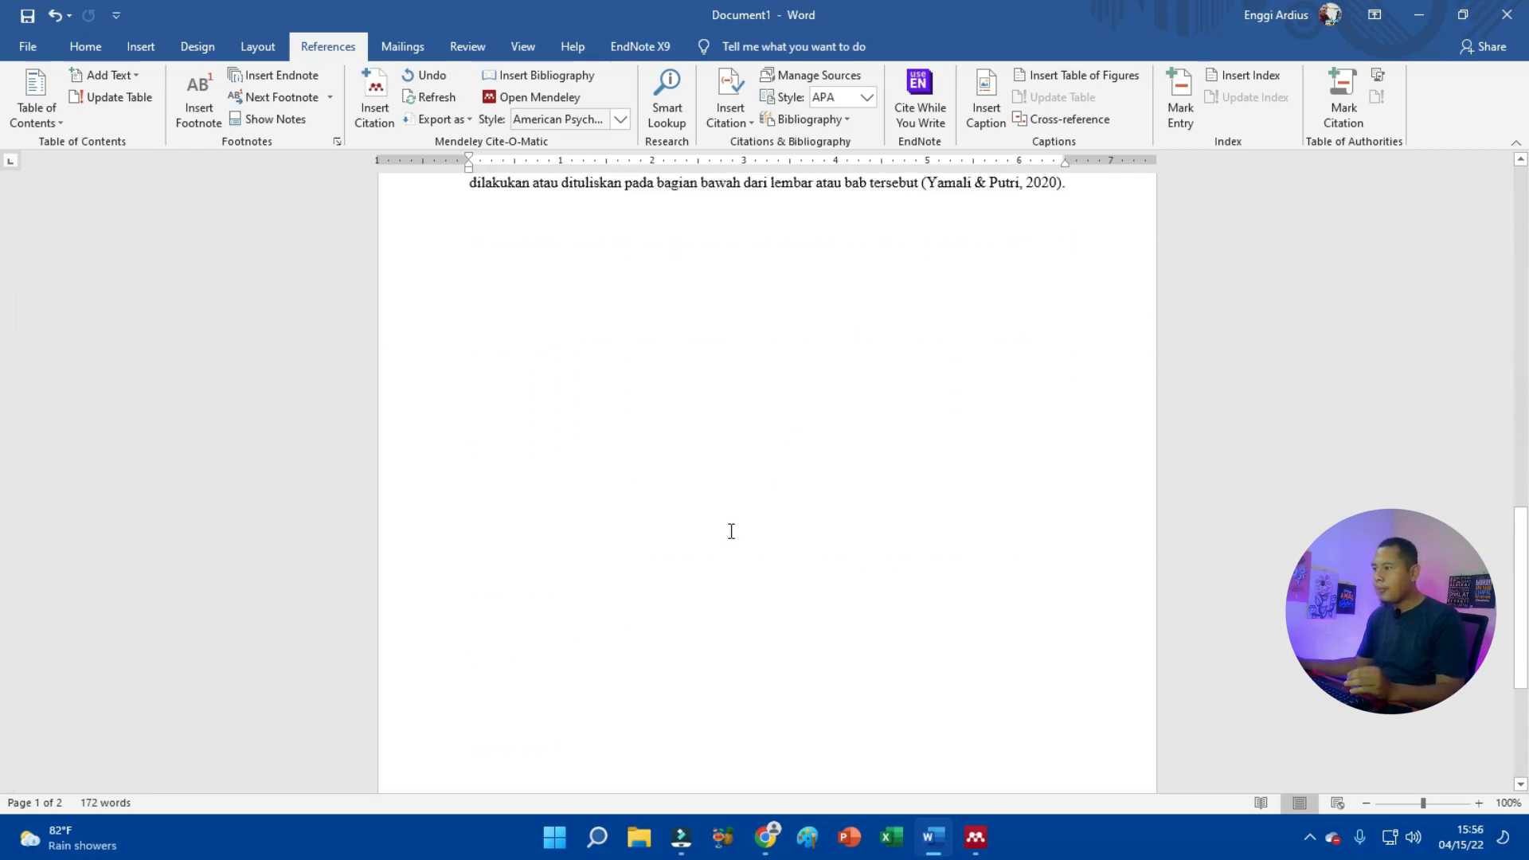
Add blank lines above the paragraph beginning "Mungkin banyak yang bertanya" so that the whole paragraph moves to page two.
left_click(586, 380)
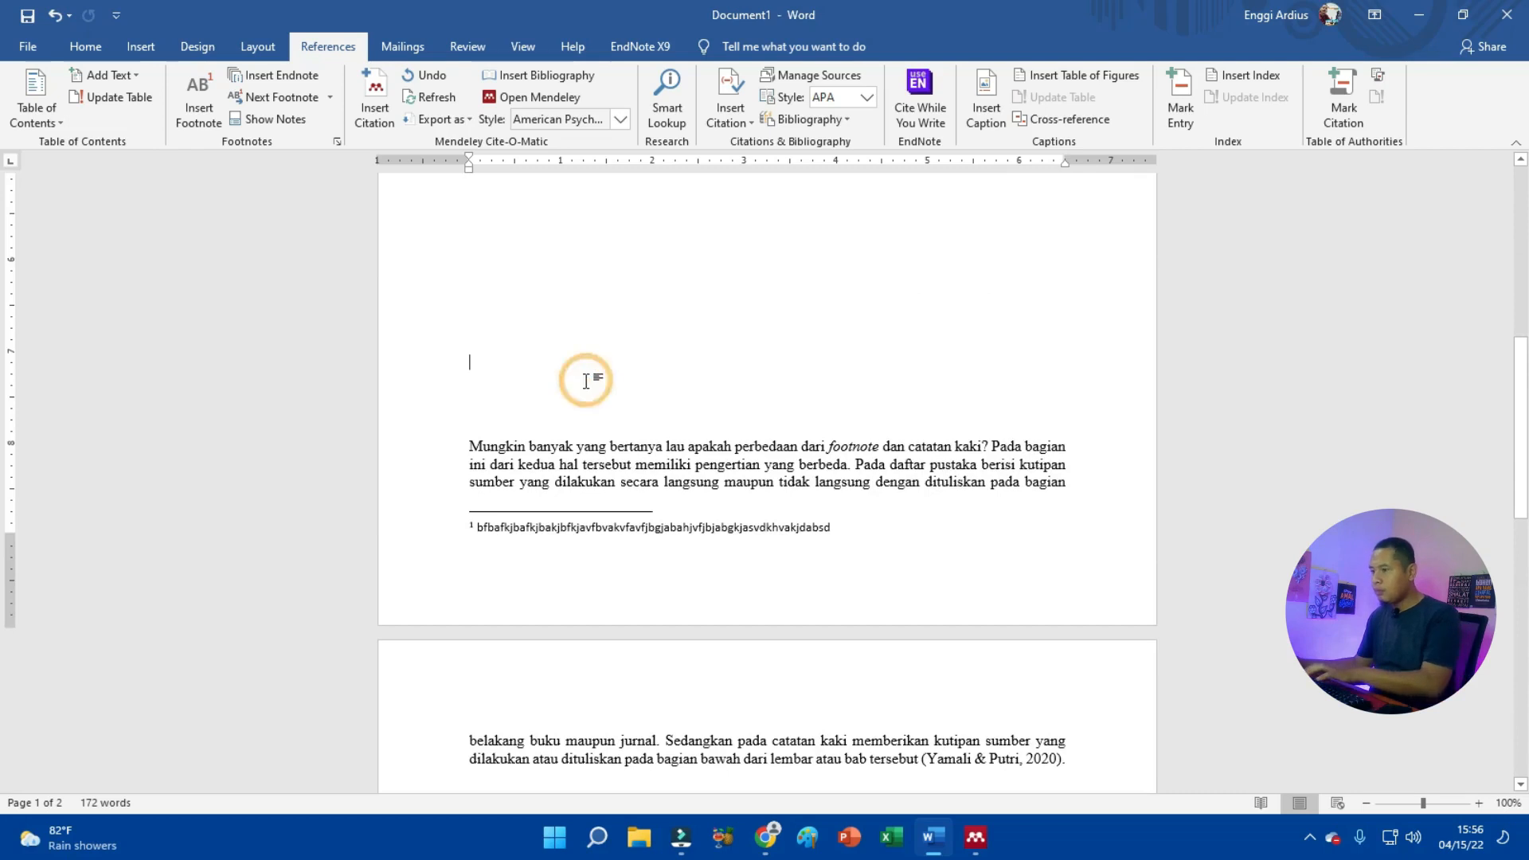
key("Return")
key("Return")
key("Return")
key("Return")
key("Return")
key("Return")
key("BackSpace")
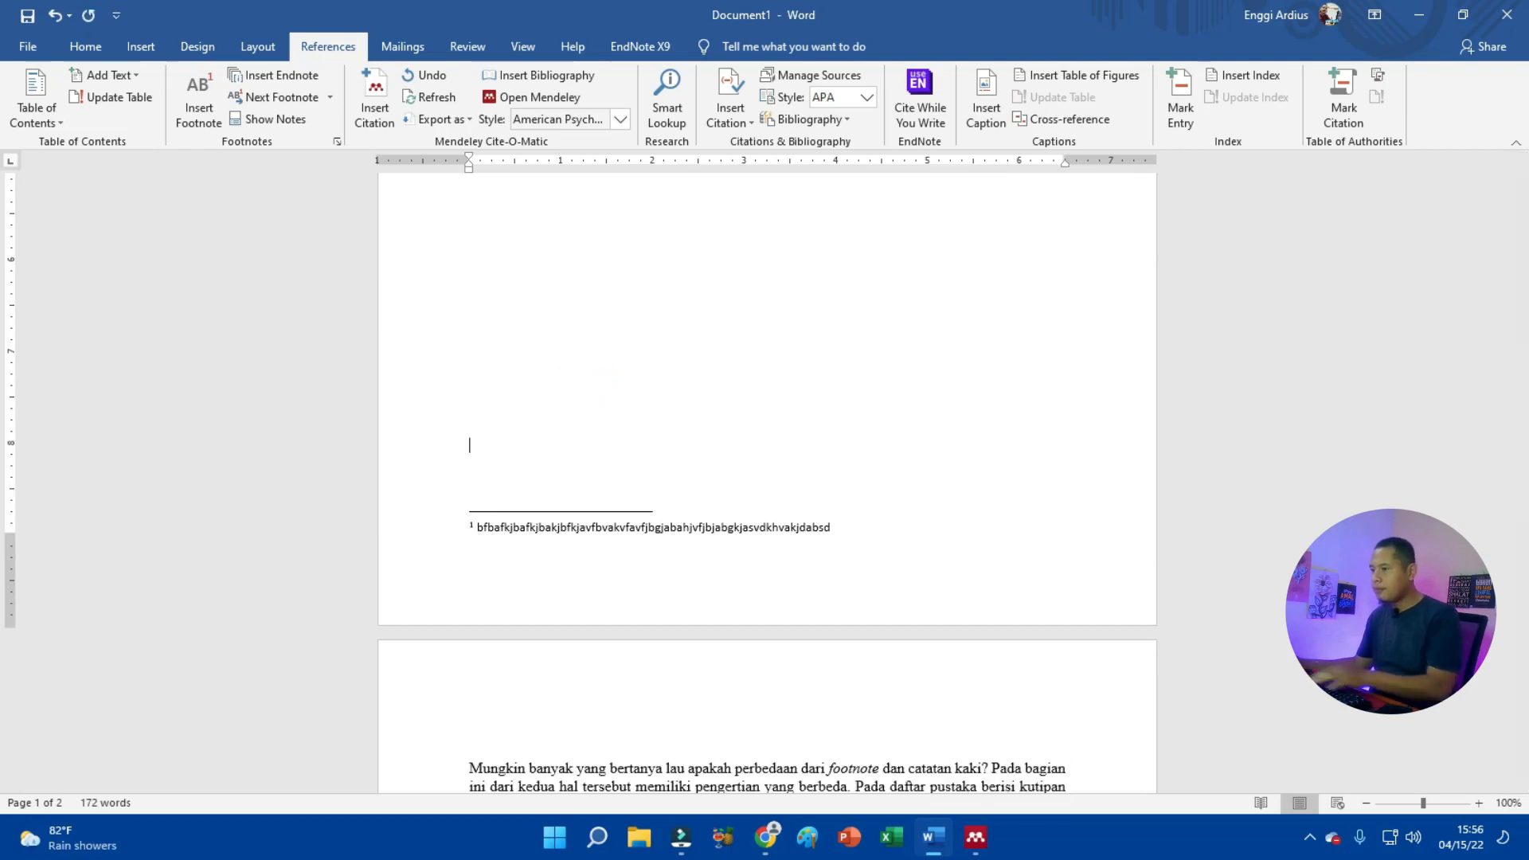
scroll(730, 396, "down", 6)
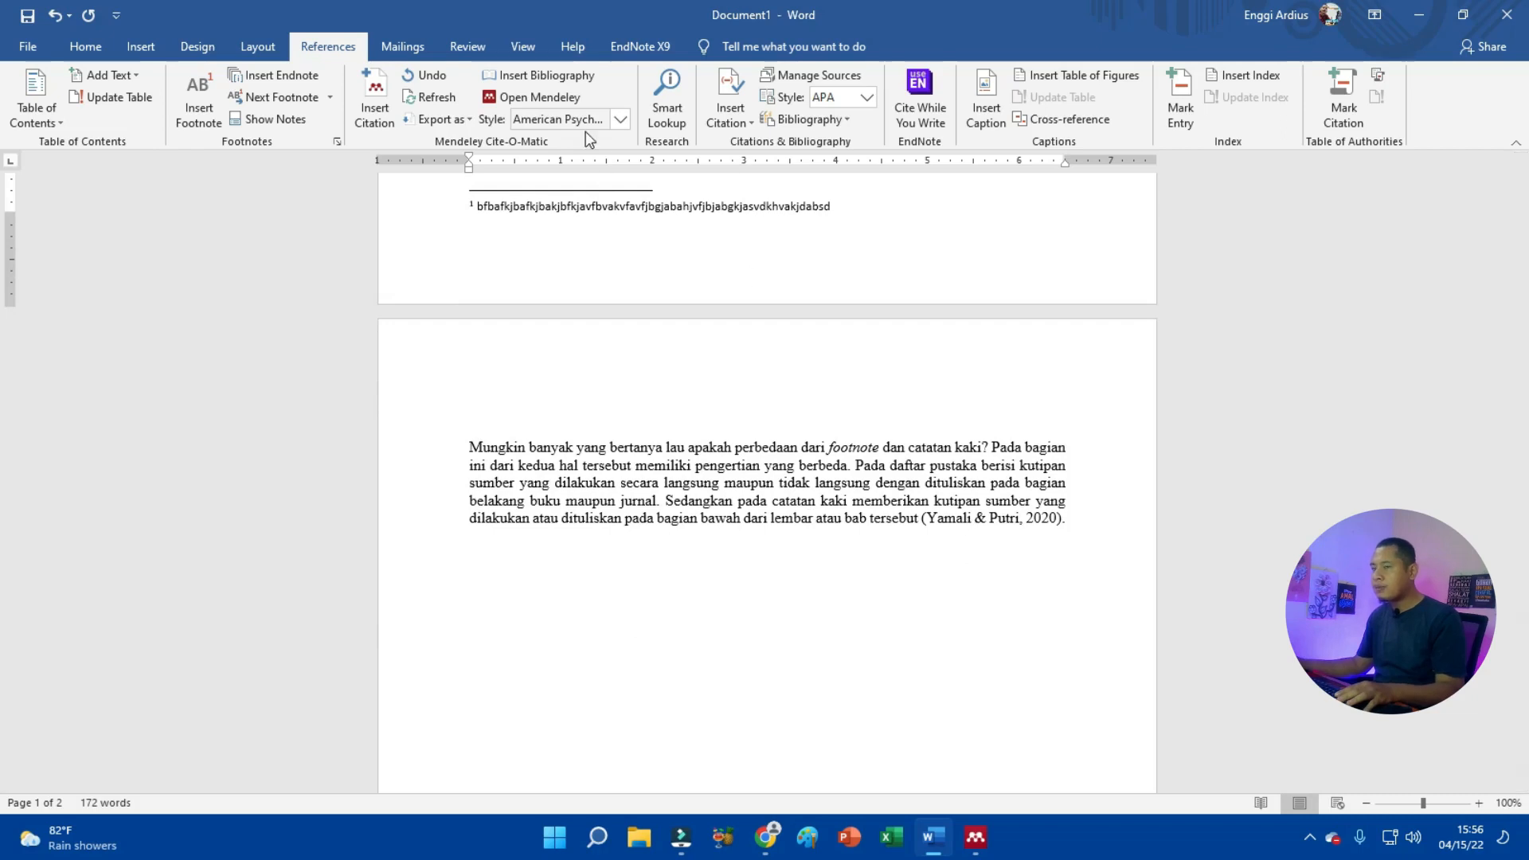
Switch the Mendeley citation style back to Turabian 8th edition (full note).
left_click(619, 121)
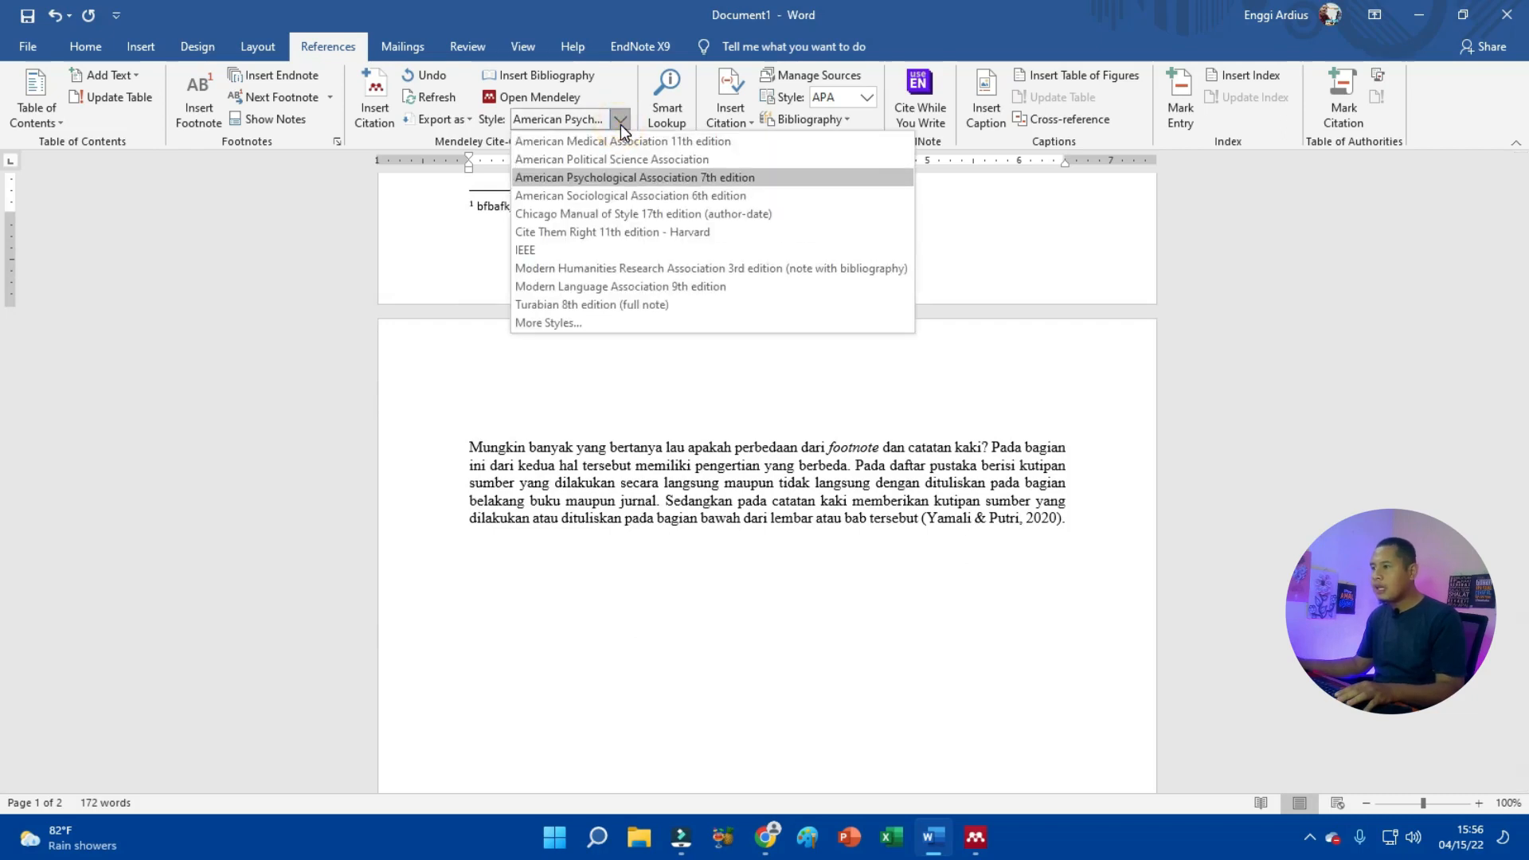
left_click(999, 521)
scroll(999, 520, "up", 5)
scroll(1000, 521, "up", 8)
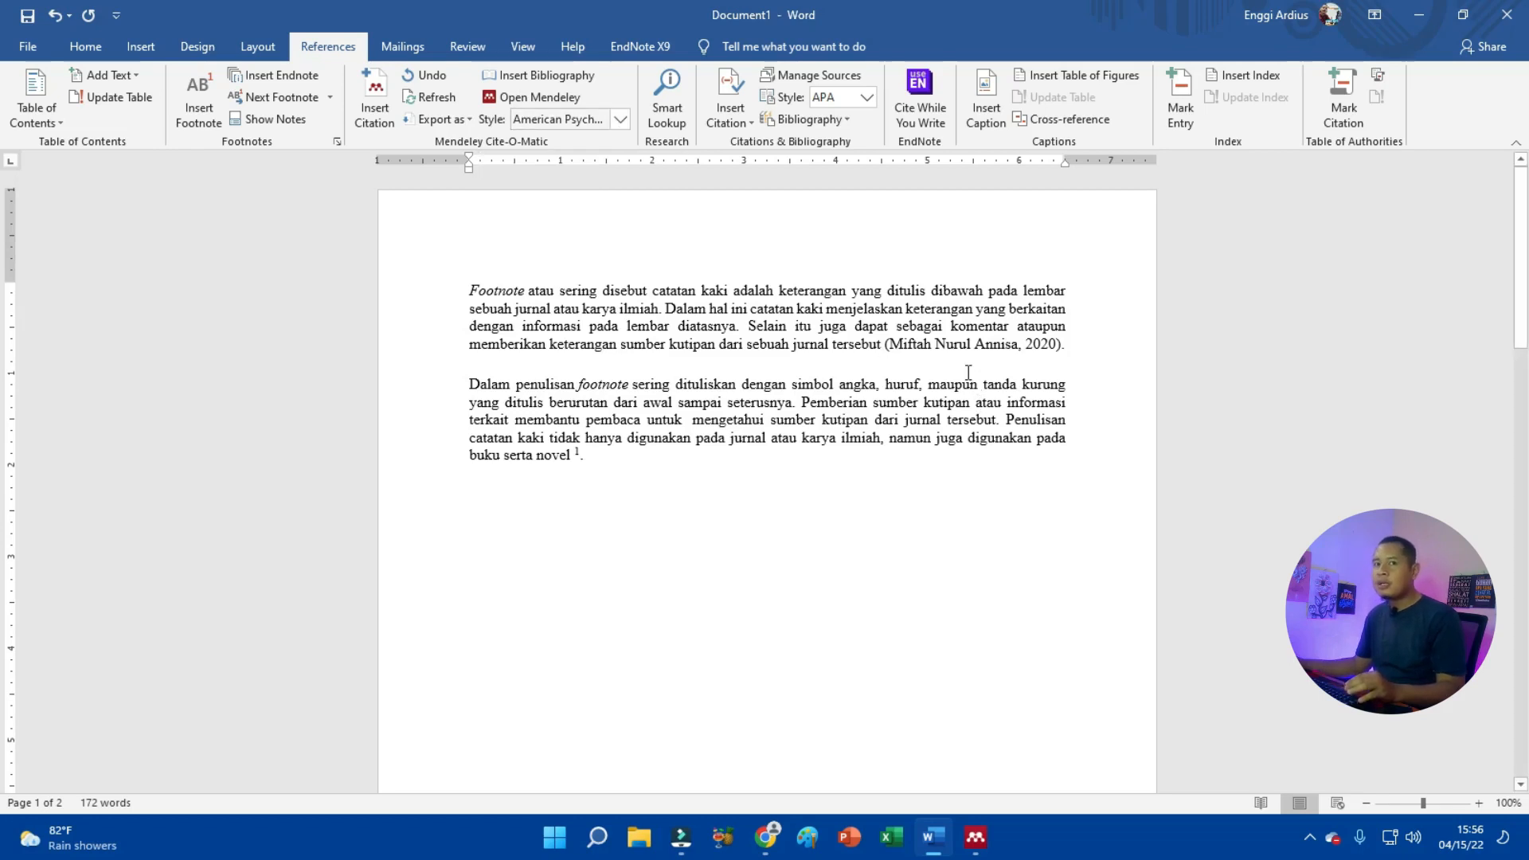
left_click(618, 119)
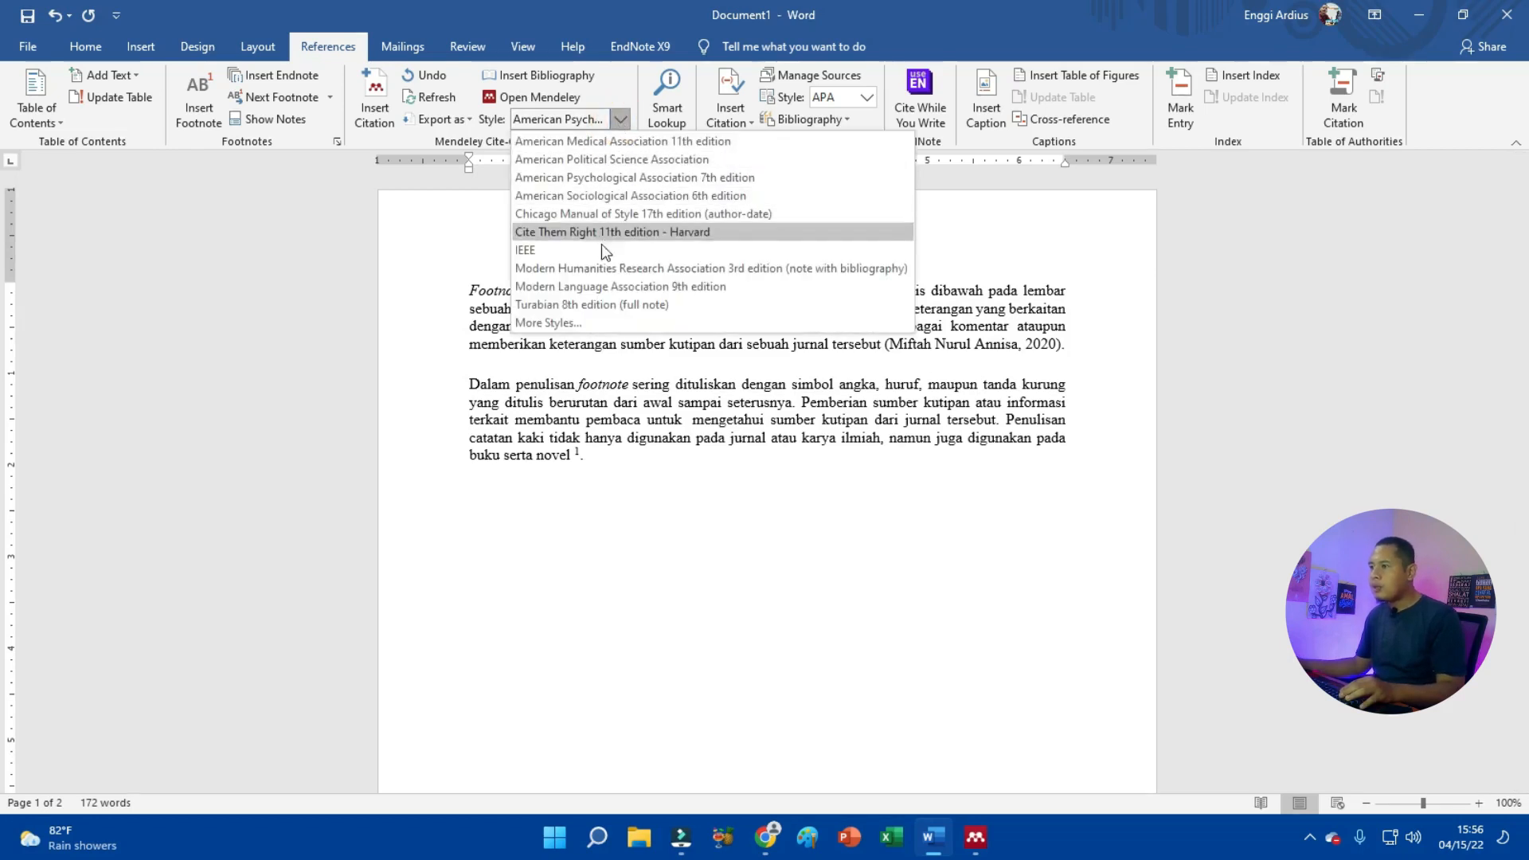
left_click(611, 307)
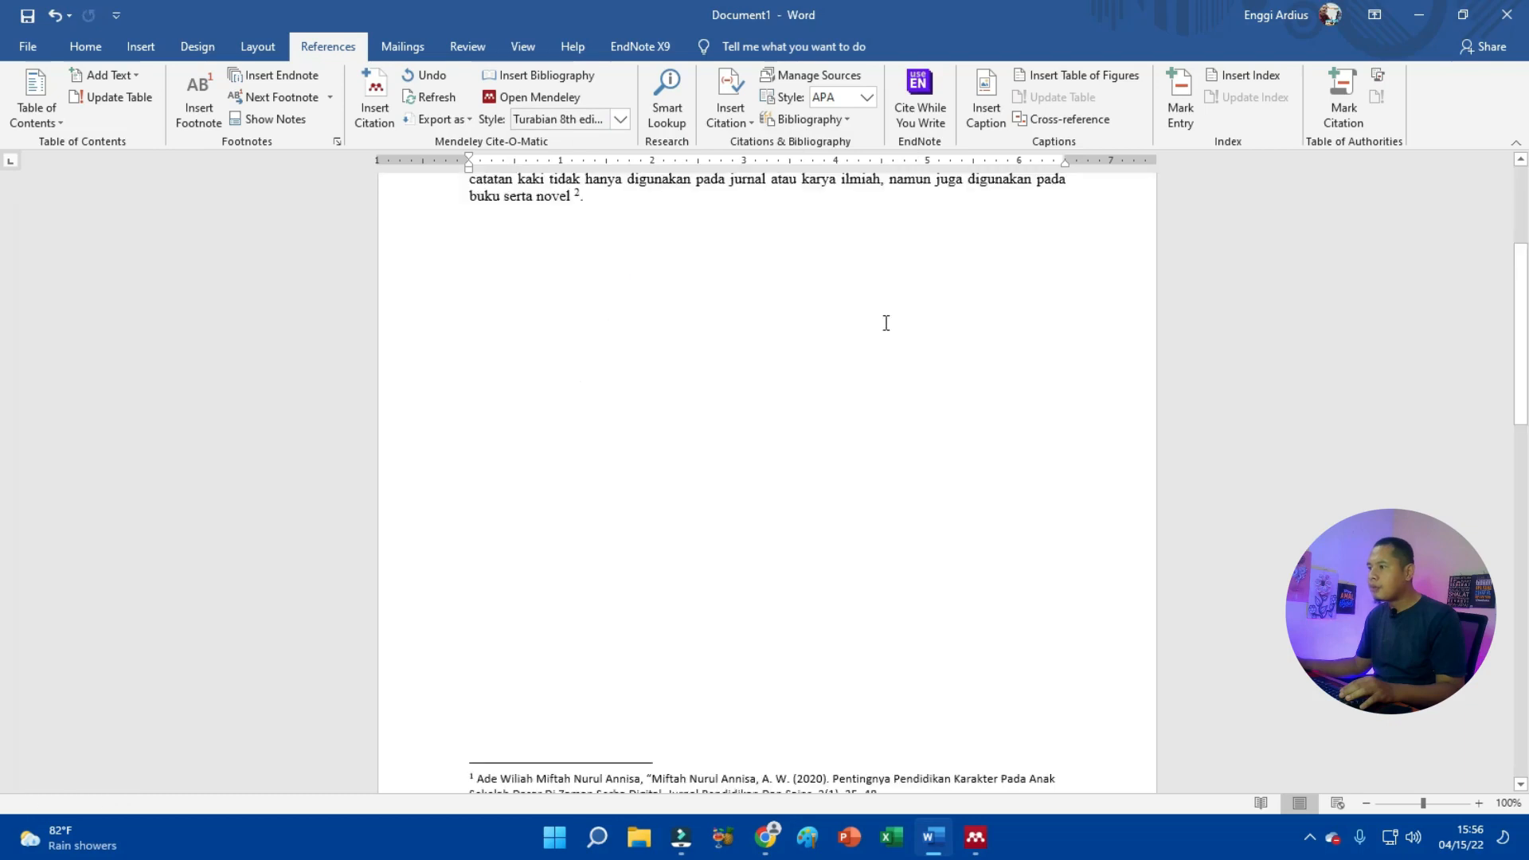
Review the footnote markers and their notes on both pages in the Turabian style, and look over the available citation styles.
scroll(886, 323, "up", 5)
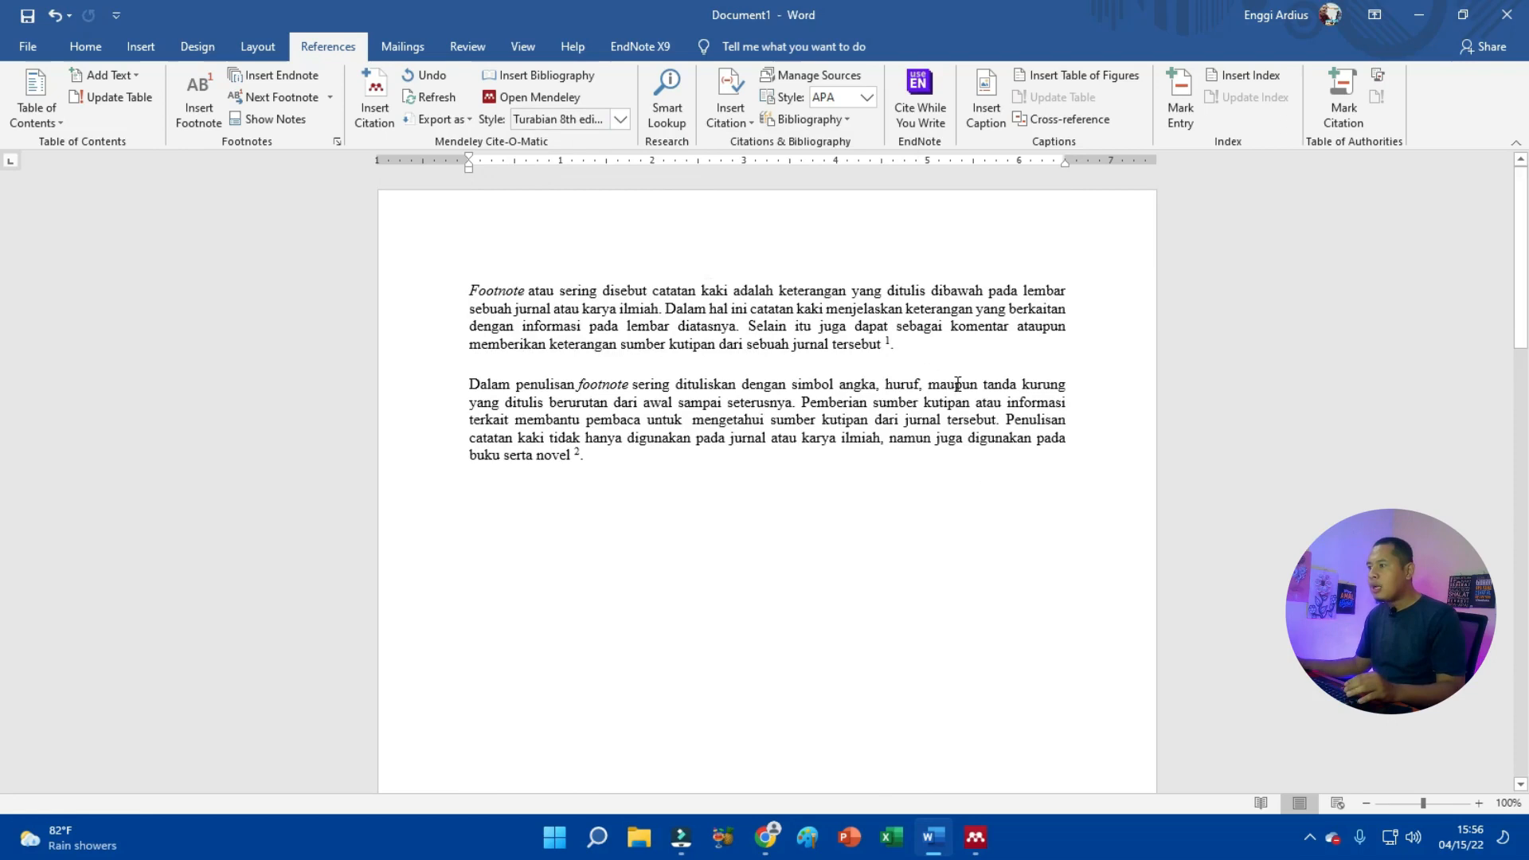
scroll(941, 336, "down", 2)
scroll(941, 335, "down", 5)
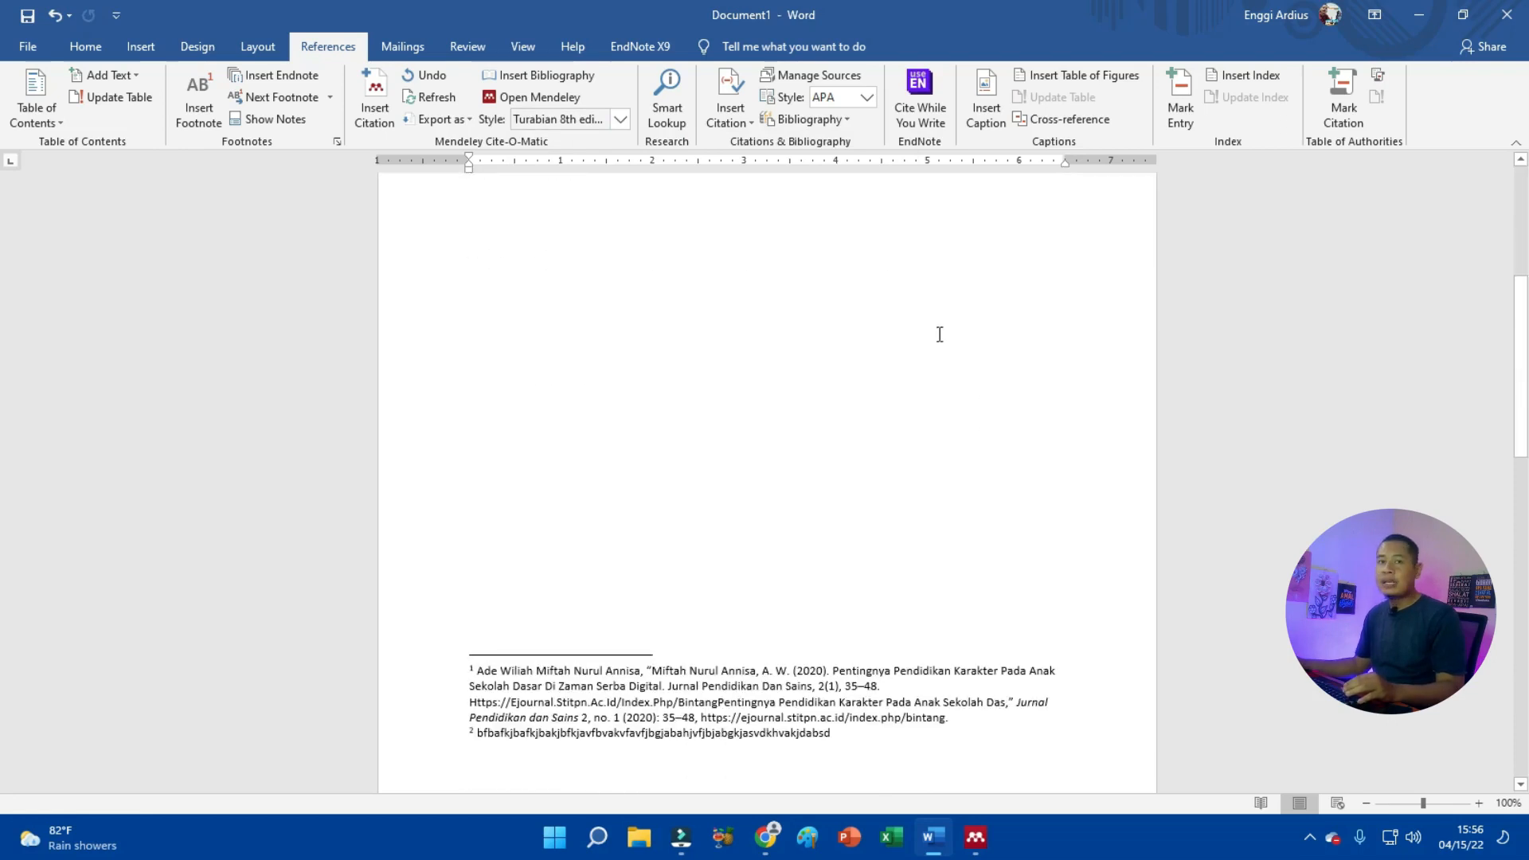
scroll(778, 422, "down", 15)
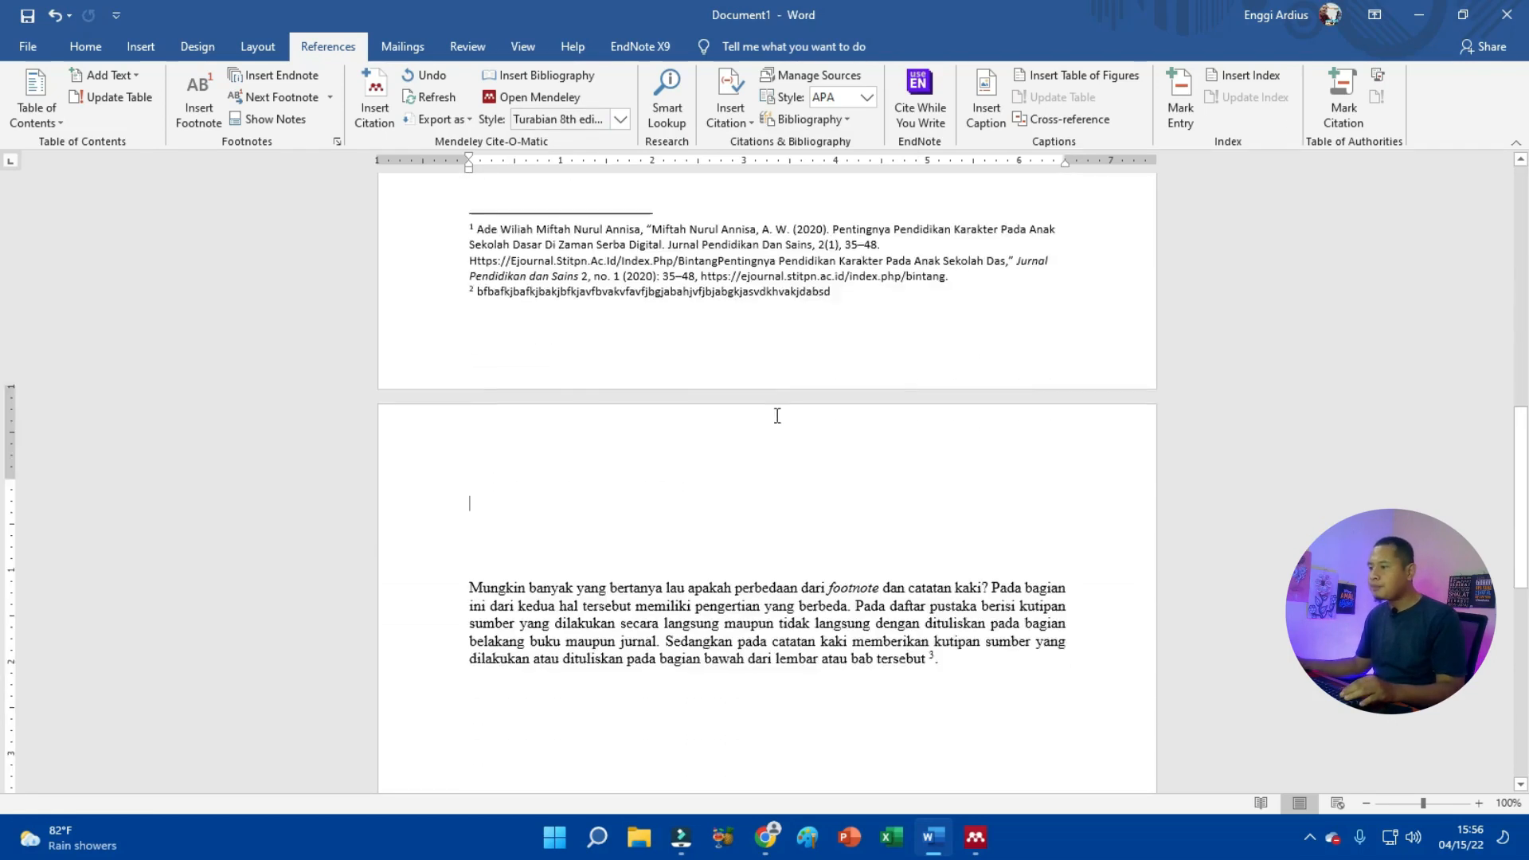
scroll(777, 415, "down", 5)
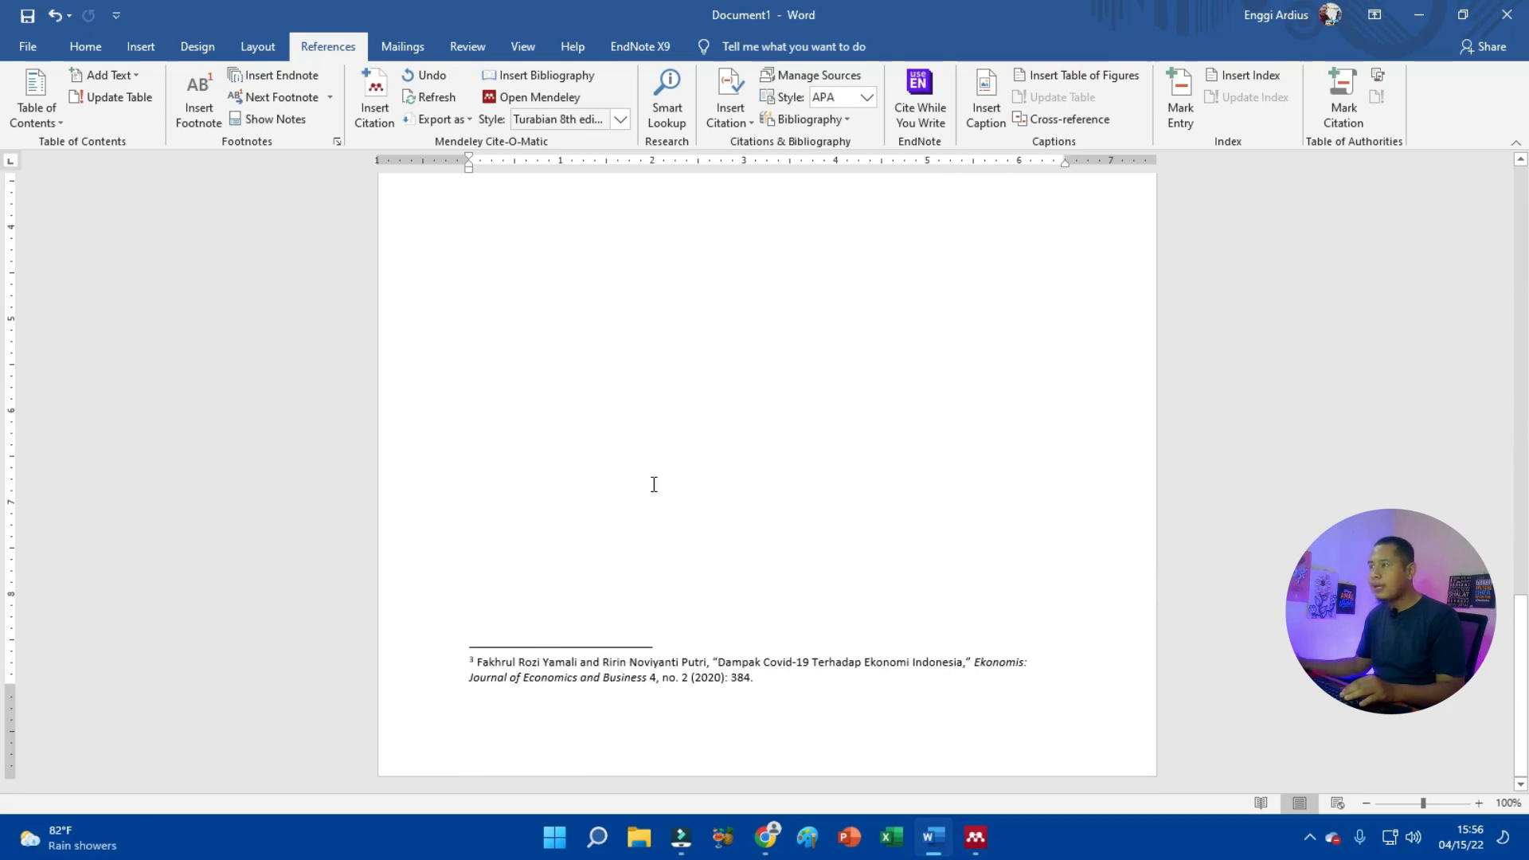
scroll(654, 484, "up", 20)
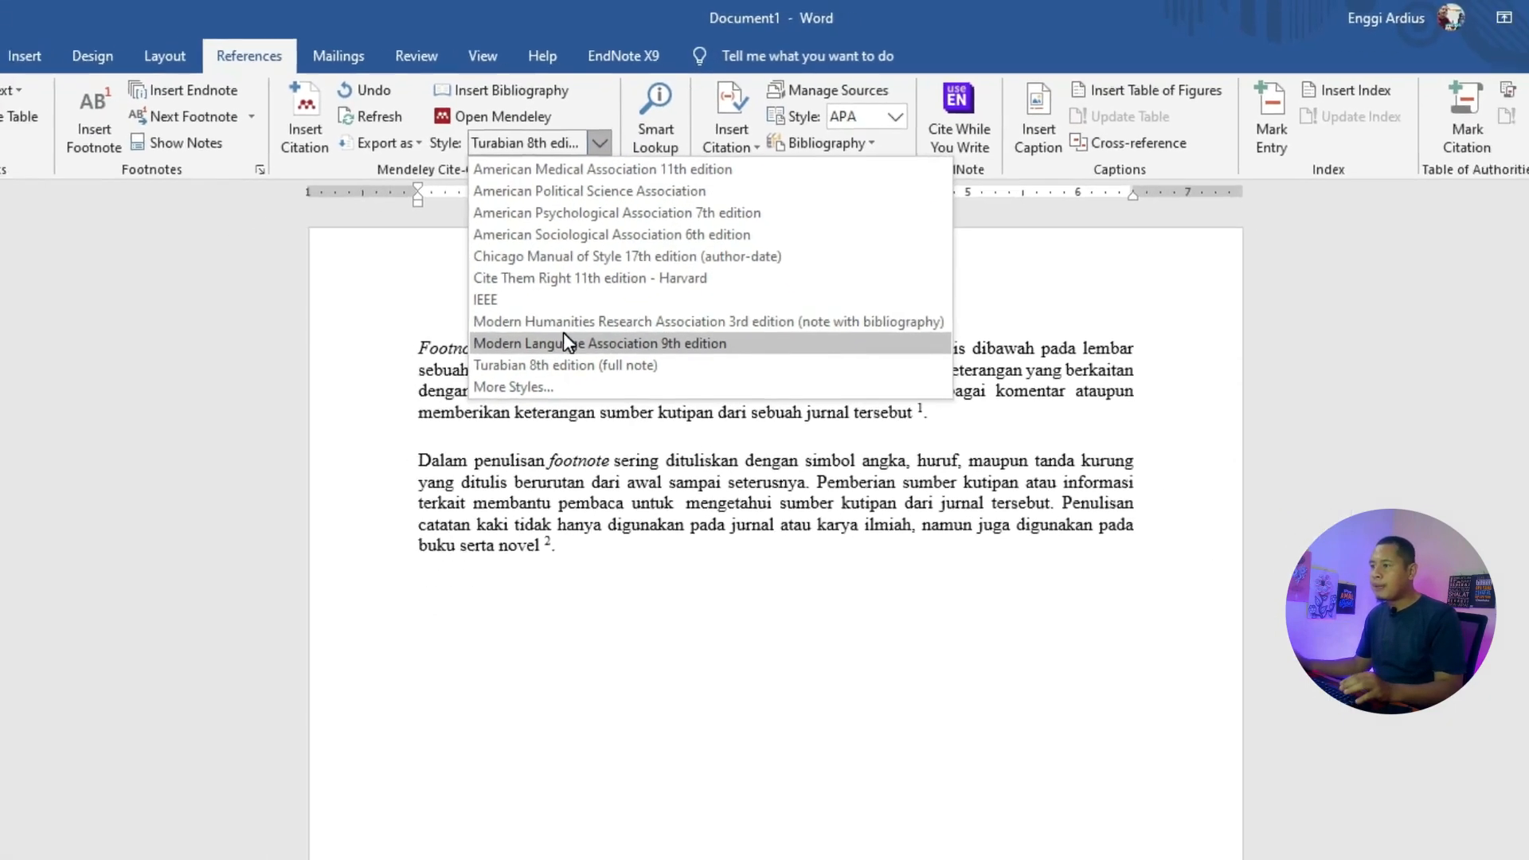
left_click(743, 593)
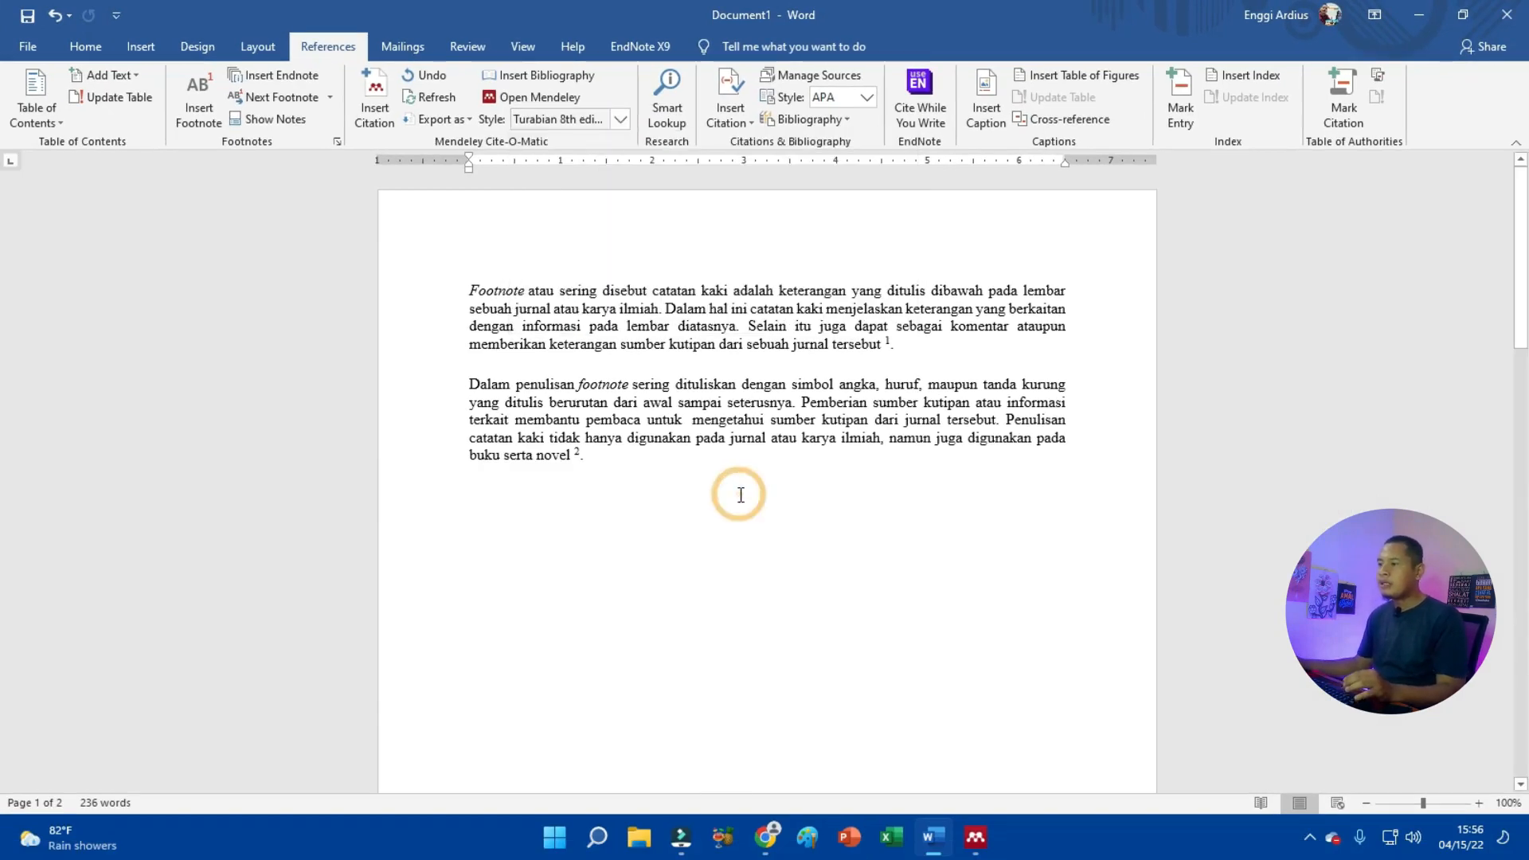